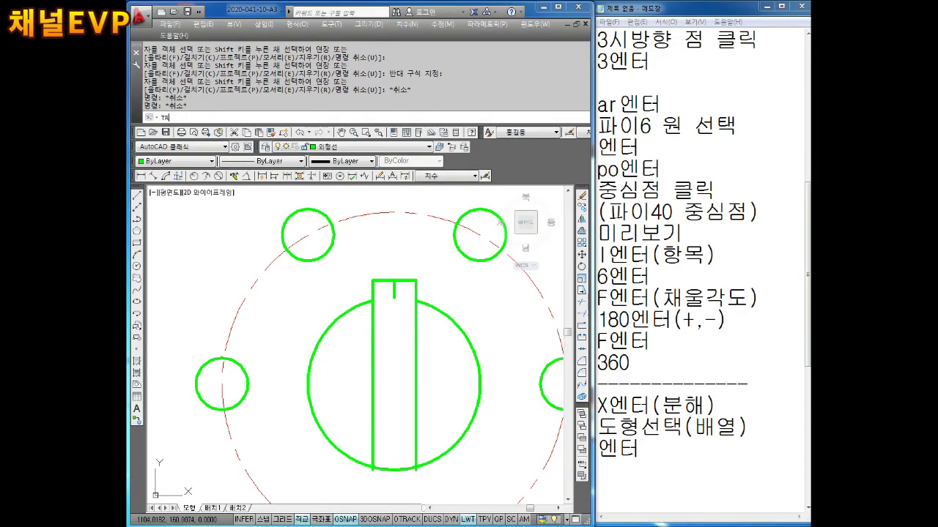
# Step: Trim the slot line inside the large circle back to form the keyway notch
pyautogui.press('Return')
pyautogui.press('Return')
pyautogui.press('Escape')
pyautogui.click(394, 288)
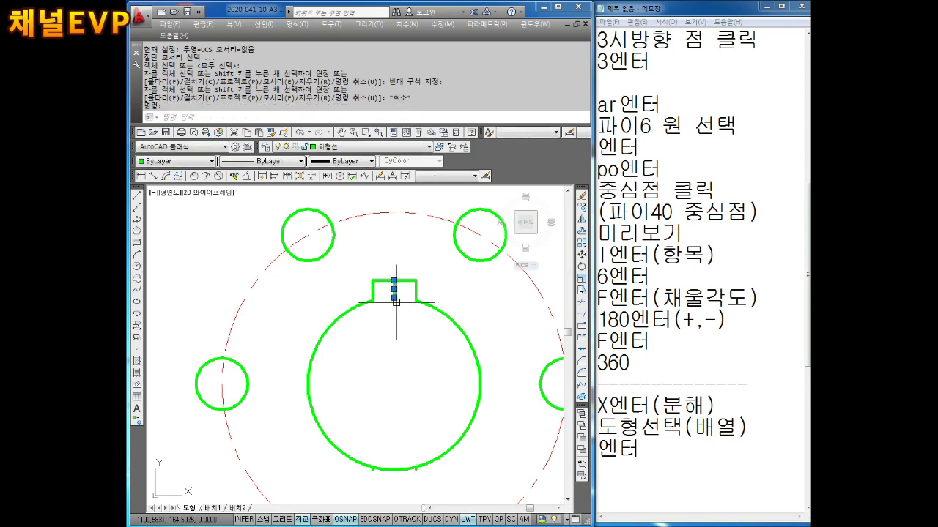
# Step: Erase the leftover short center line and both short vertical stub lines
pyautogui.press('Delete')
pyautogui.press('Escape')
pyautogui.scroll(5, 398, 435)
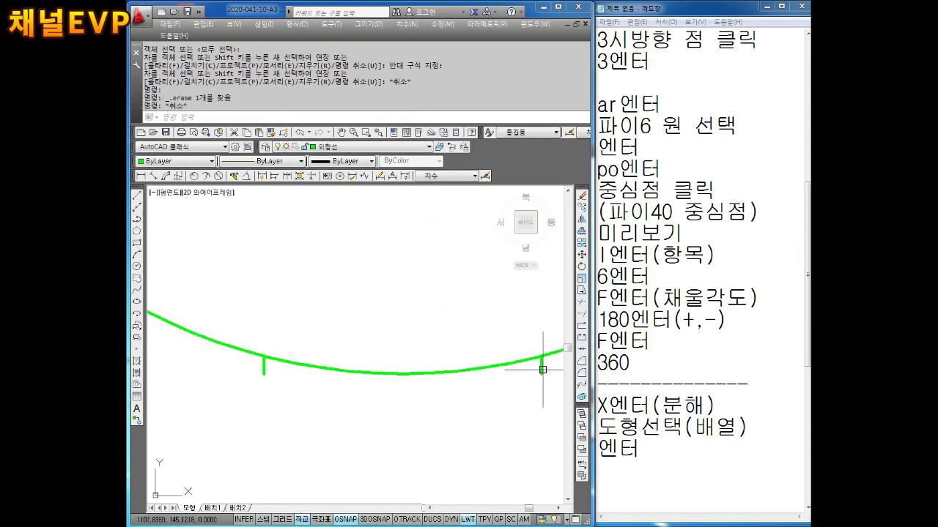
pyautogui.click(542, 366)
pyautogui.press('Delete')
pyautogui.click(263, 364)
pyautogui.press('Delete')
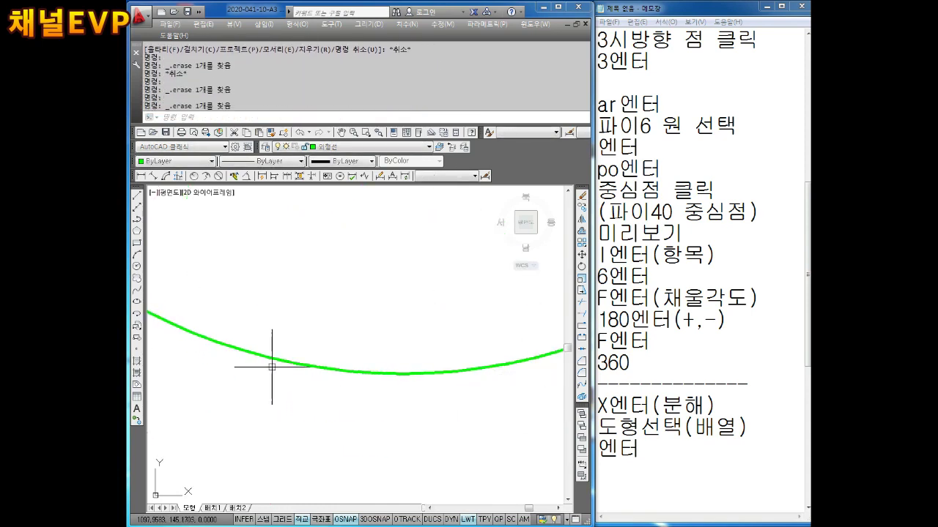
pyautogui.scroll(-3, 272, 367)
pyautogui.scroll(-3, 293, 324)
pyautogui.scroll(-2, 293, 293)
pyautogui.scroll(1, 309, 294)
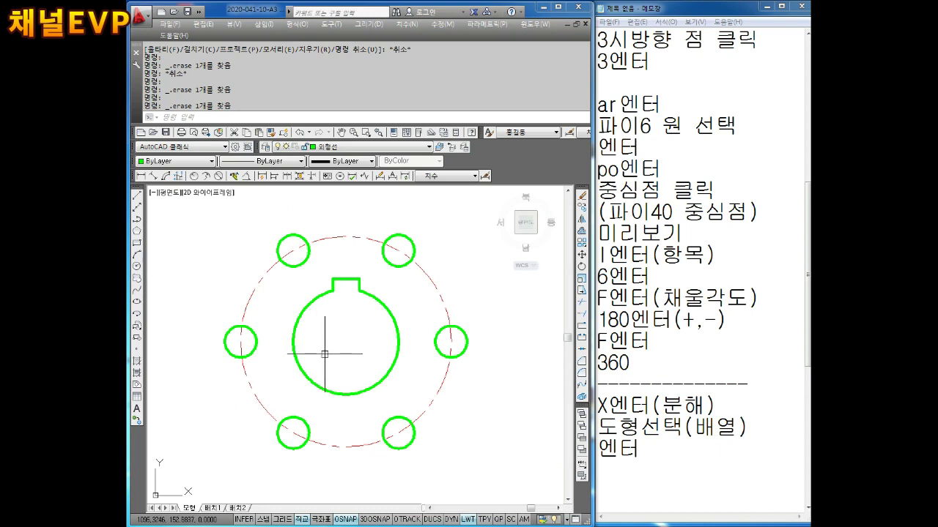
# Step: Draw a horizontal line between the left and right bolt holes on the center-line layer
pyautogui.press('Escape')
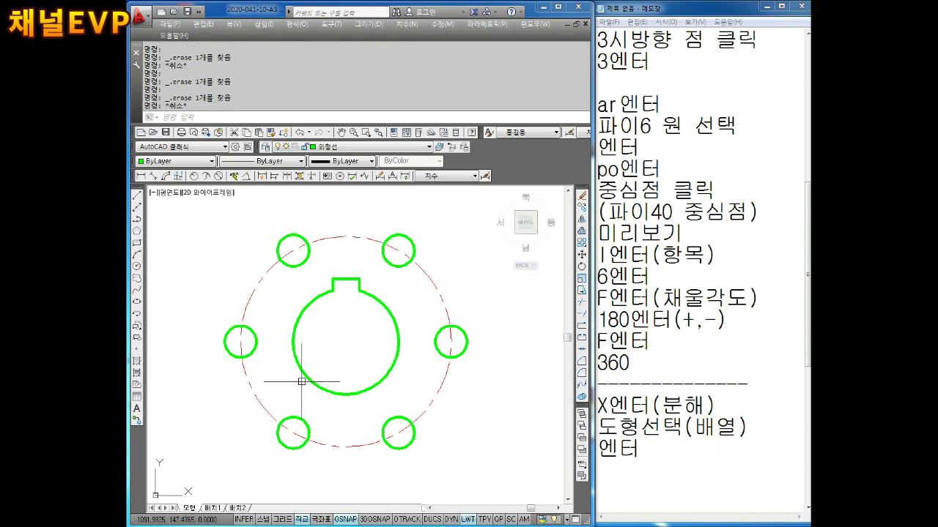
pyautogui.press('Escape')
pyautogui.press('Escape')
pyautogui.press('Escape')
pyautogui.write('l')
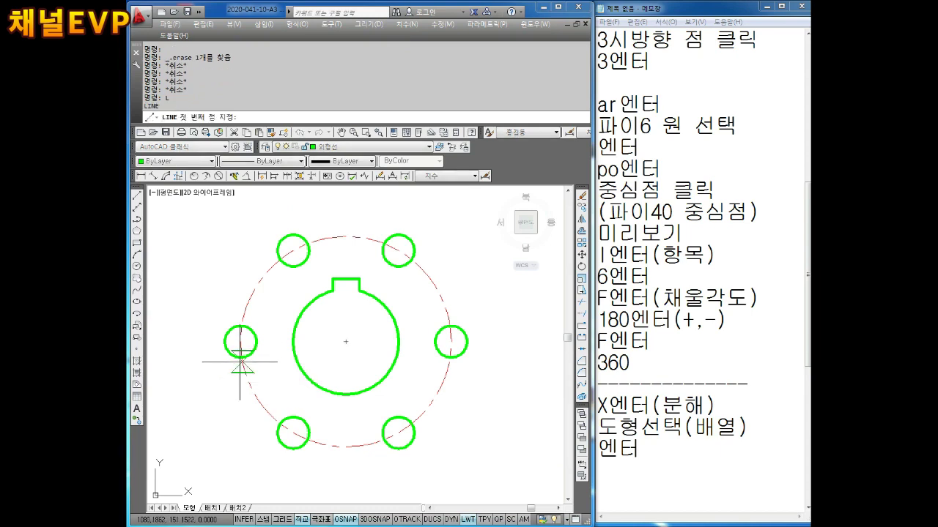
pyautogui.press('Return')
pyautogui.click(224, 341)
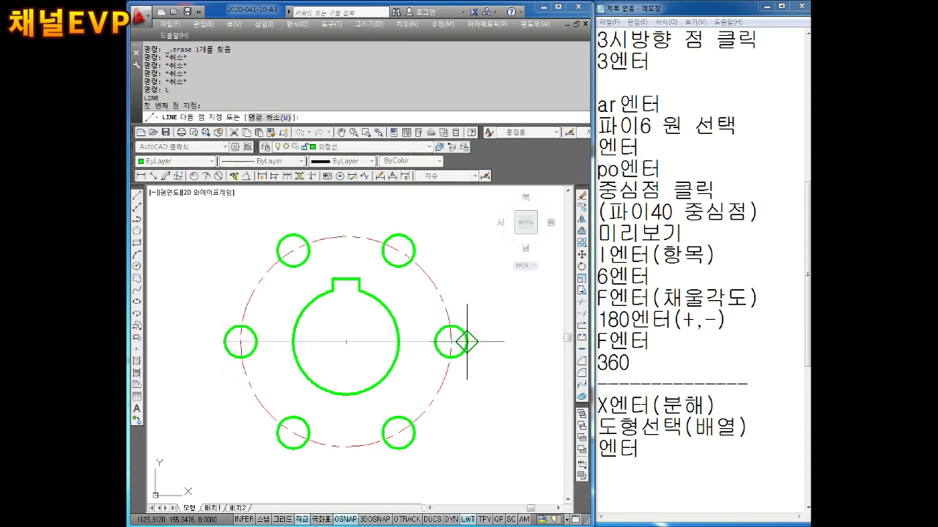
pyautogui.click(467, 341)
pyautogui.press('Escape')
pyautogui.moveTo(366, 351); pyautogui.dragTo(264, 216)
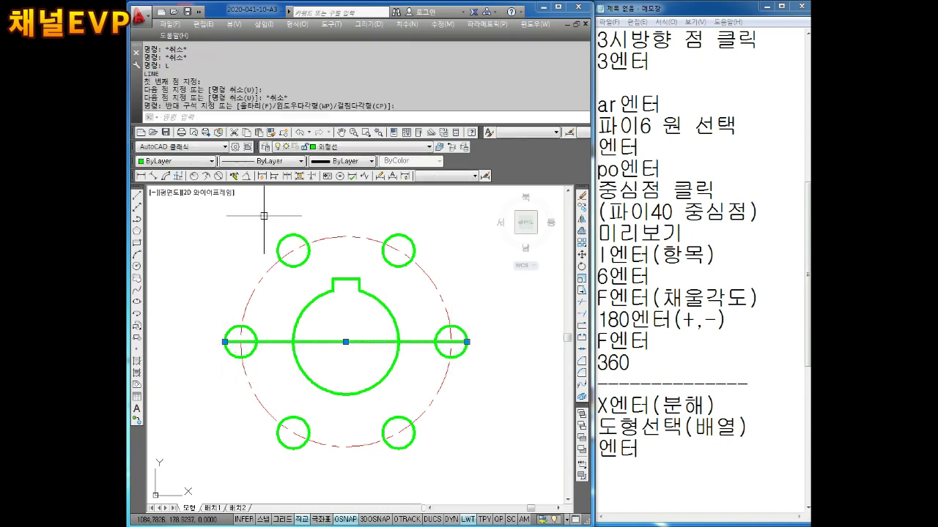
pyautogui.click(339, 147)
pyautogui.click(333, 212)
pyautogui.press('Escape')
pyautogui.press('Escape')
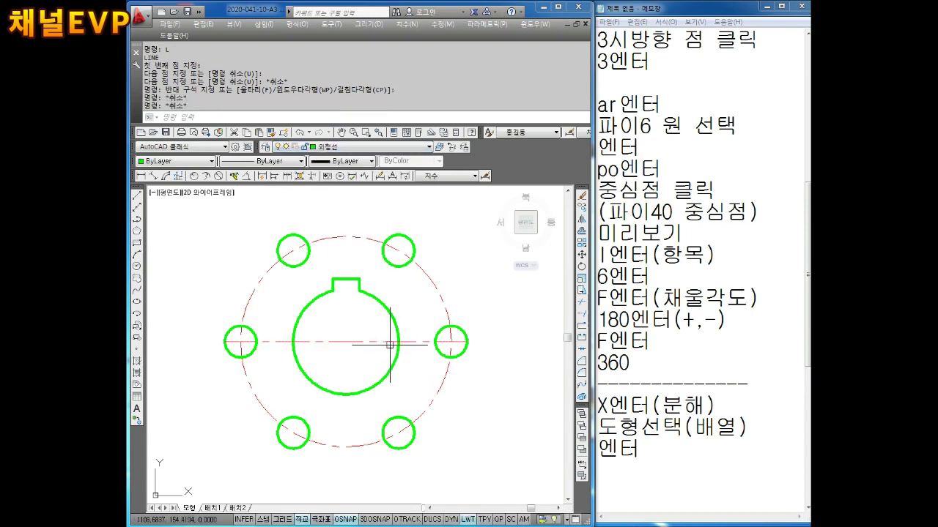
# Step: Start an offset with a distance of 32
pyautogui.moveTo(383, 350); pyautogui.dragTo(404, 334, button='middle')
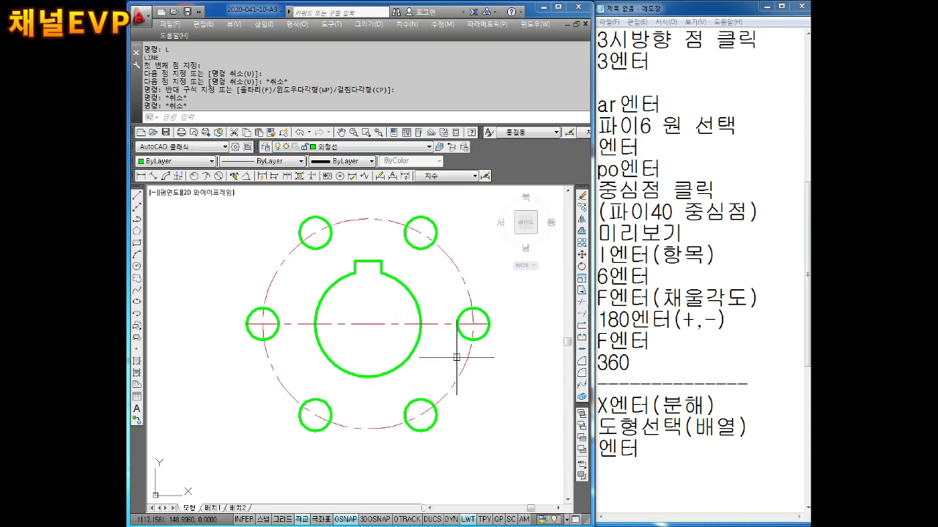
pyautogui.press('Escape')
pyautogui.press('Escape')
pyautogui.press('Escape')
pyautogui.write('o')
pyautogui.press('Return')
pyautogui.write('32')
pyautogui.press('Return')
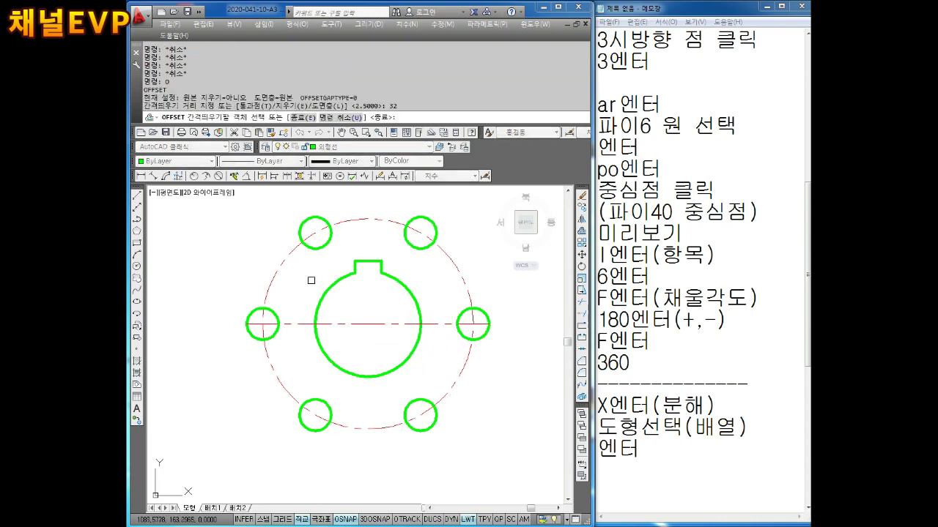
# Step: Offset the center line 32 downward to make a parallel copy below it
pyautogui.click(367, 322)
pyautogui.click(366, 423)
pyautogui.scroll(-2, 341, 318)
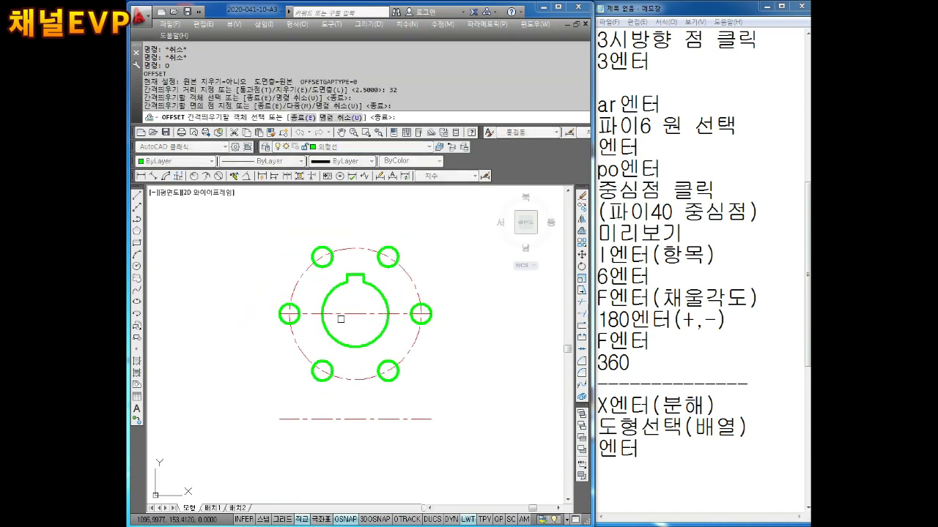
pyautogui.scroll(2, 340, 293)
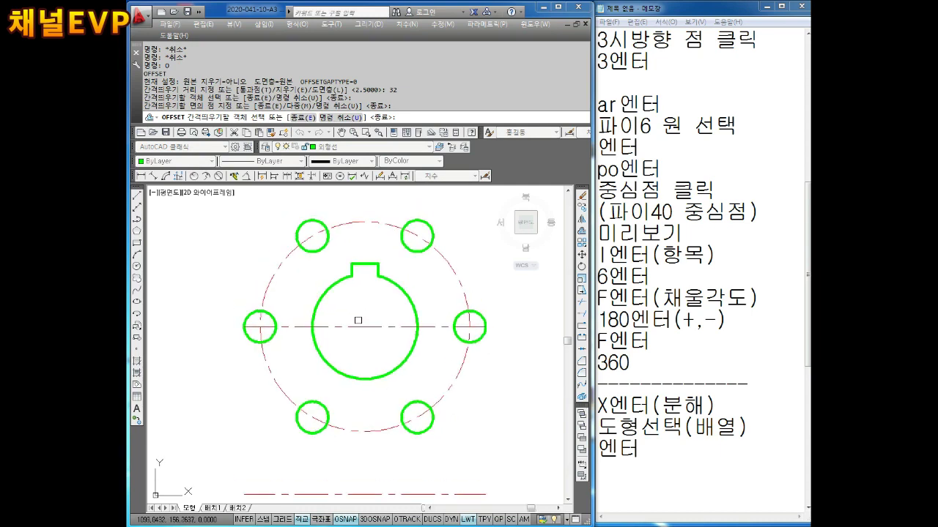
pyautogui.press('Escape')
# Step: Draw a vertical line from the top to the bottom of the pitch circle
pyautogui.write('l')
pyautogui.press('Return')
pyautogui.click(365, 222)
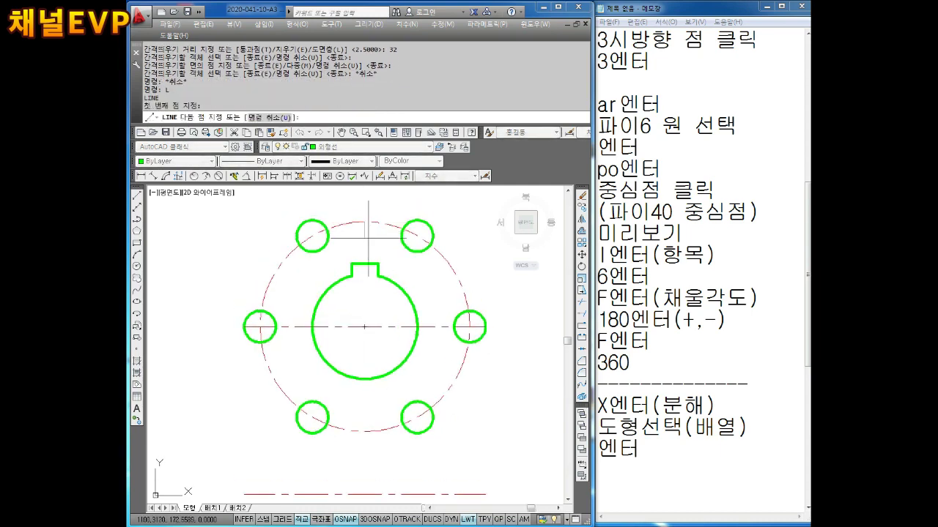
pyautogui.click(364, 431)
pyautogui.press('Escape')
pyautogui.press('Escape')
pyautogui.press('Escape')
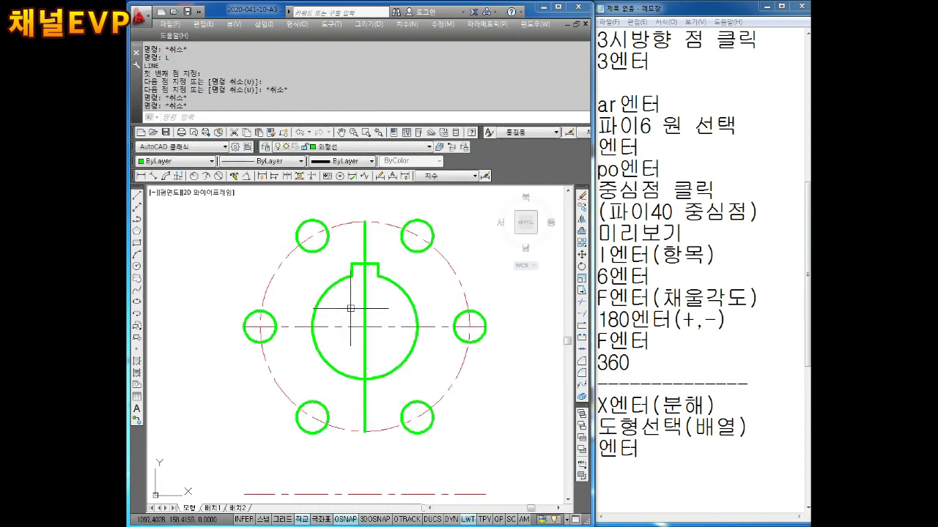
# Step: Offset the vertical line 33.5 to both the left and right sides
pyautogui.write('o')
pyautogui.press('Return')
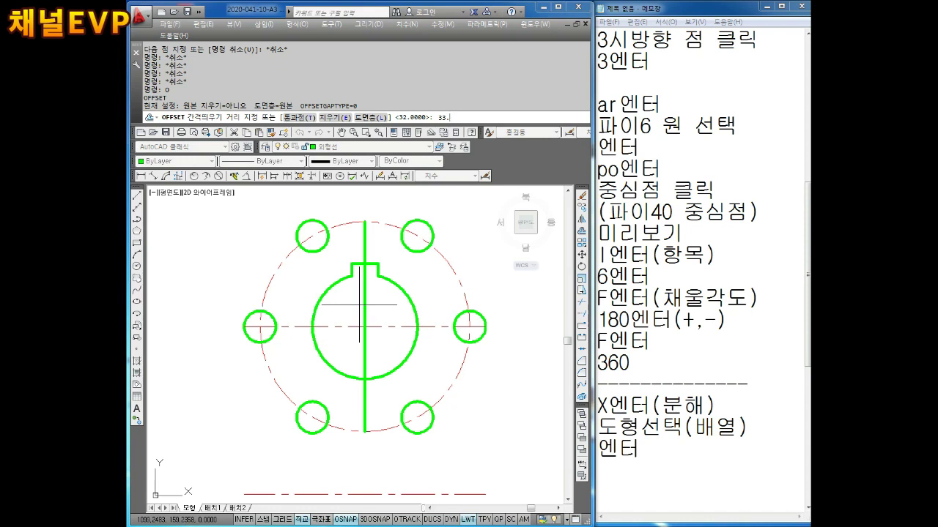
pyautogui.press('Return')
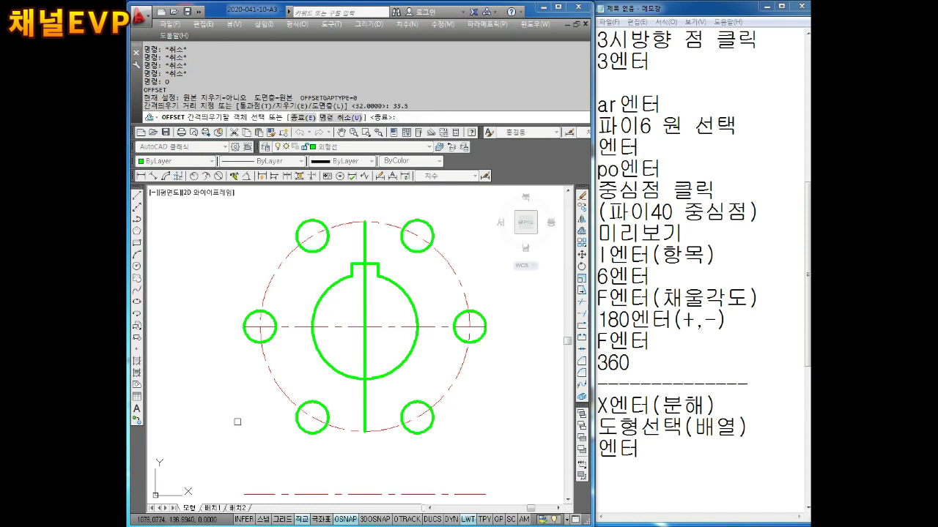
pyautogui.click(364, 300)
pyautogui.click(220, 301)
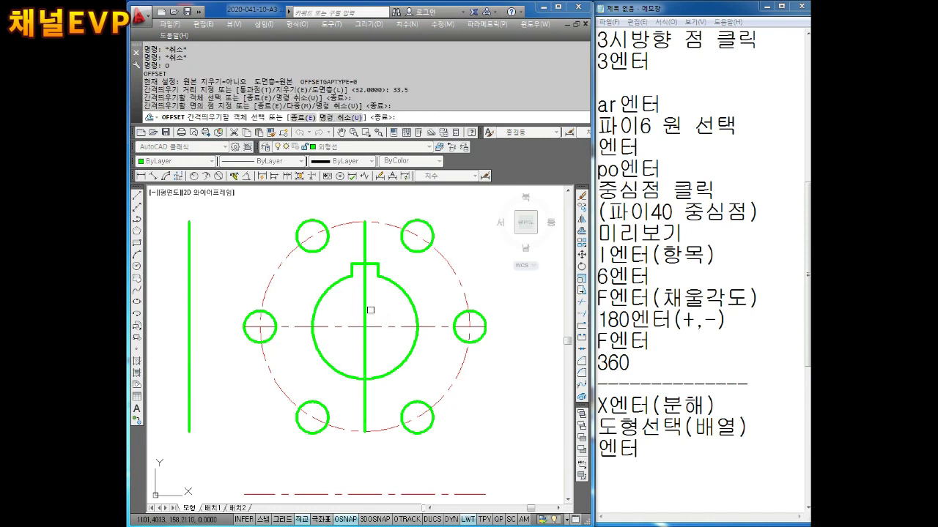
pyautogui.click(365, 308)
pyautogui.click(476, 308)
pyautogui.press('Escape')
pyautogui.scroll(-2, 391, 300)
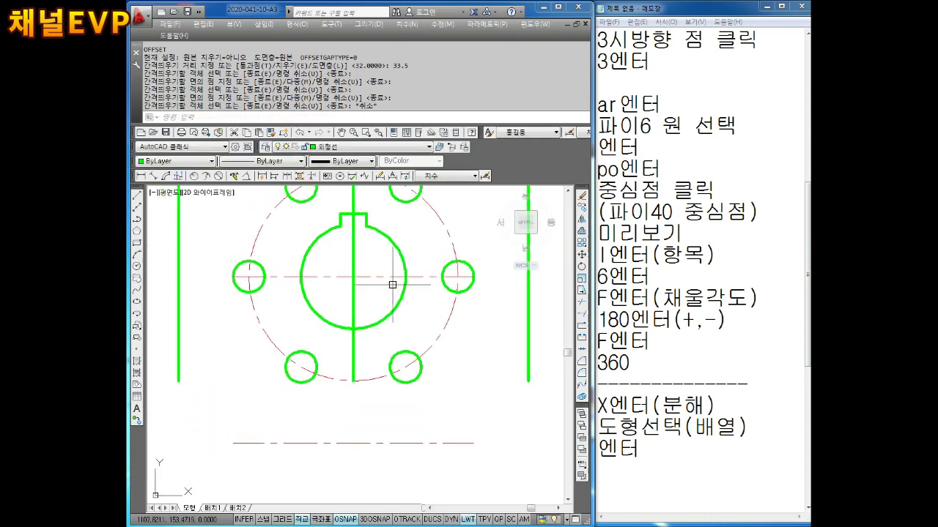
pyautogui.press('Escape')
pyautogui.press('Escape')
pyautogui.click(143, 176)
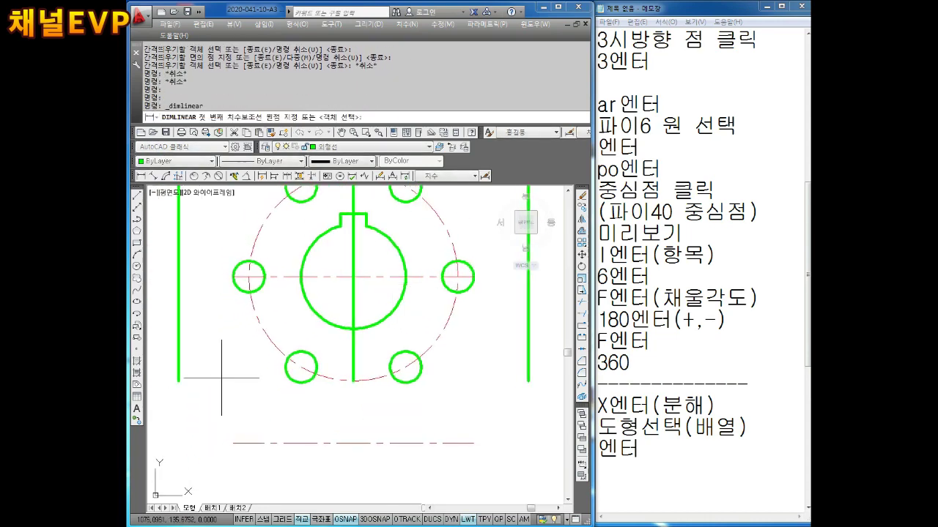
pyautogui.click(178, 381)
pyautogui.click(528, 381)
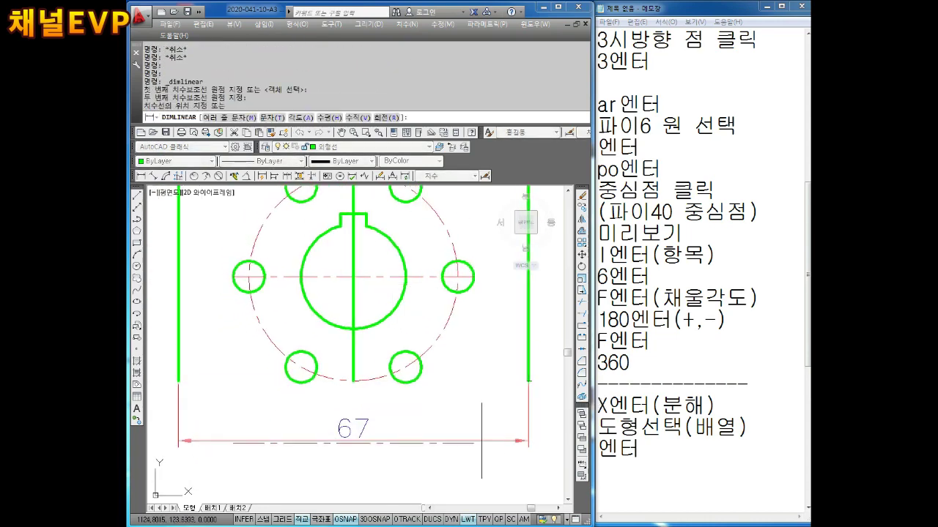
pyautogui.press('Escape')
pyautogui.press('Escape')
pyautogui.press('Escape')
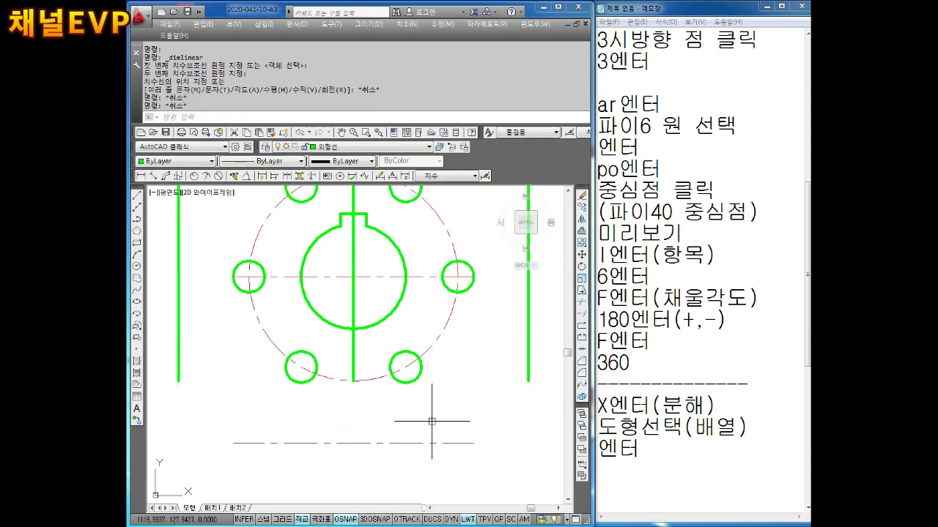
pyautogui.scroll(-2, 411, 425)
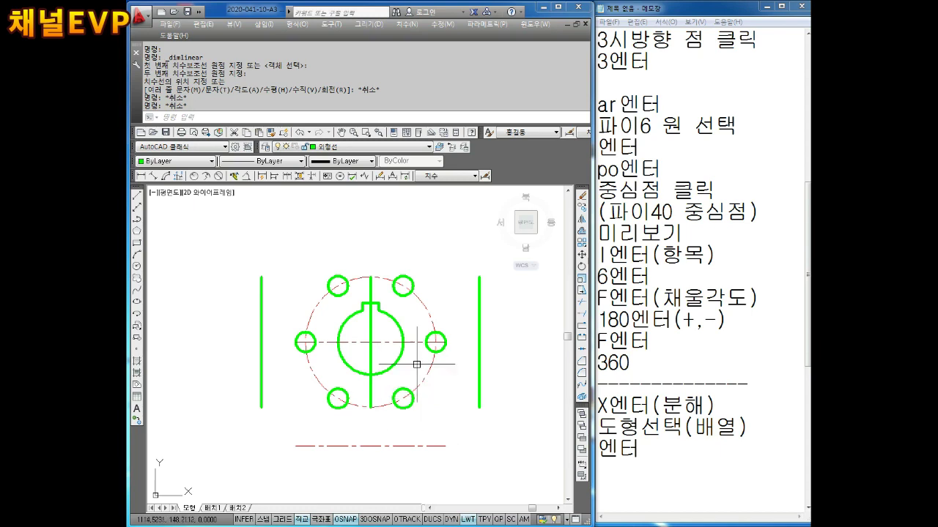
# Step: Extend the horizontal center line out to the outer vertical lines
pyautogui.press('Escape')
pyautogui.press('Escape')
pyautogui.press('Escape')
pyautogui.press('Escape')
pyautogui.write('EX')
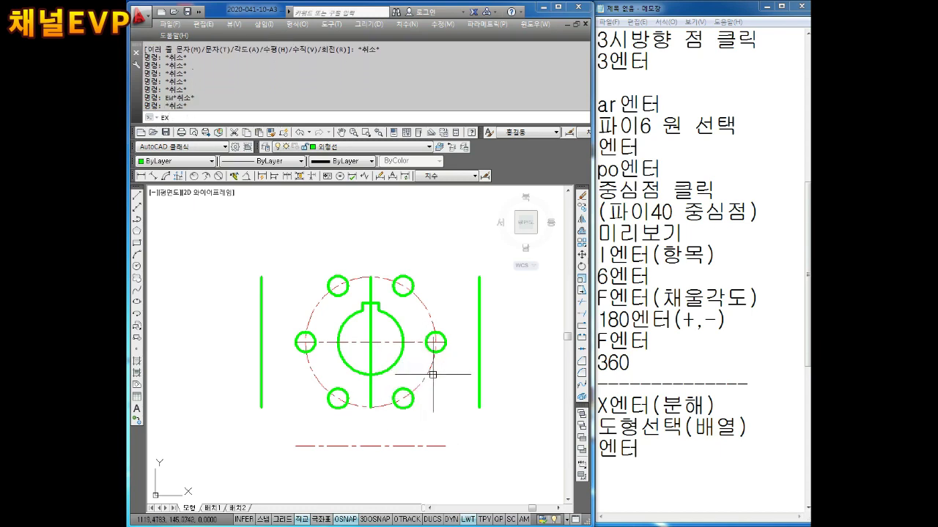
pyautogui.press('Return')
pyautogui.click(425, 346)
pyautogui.press('Return')
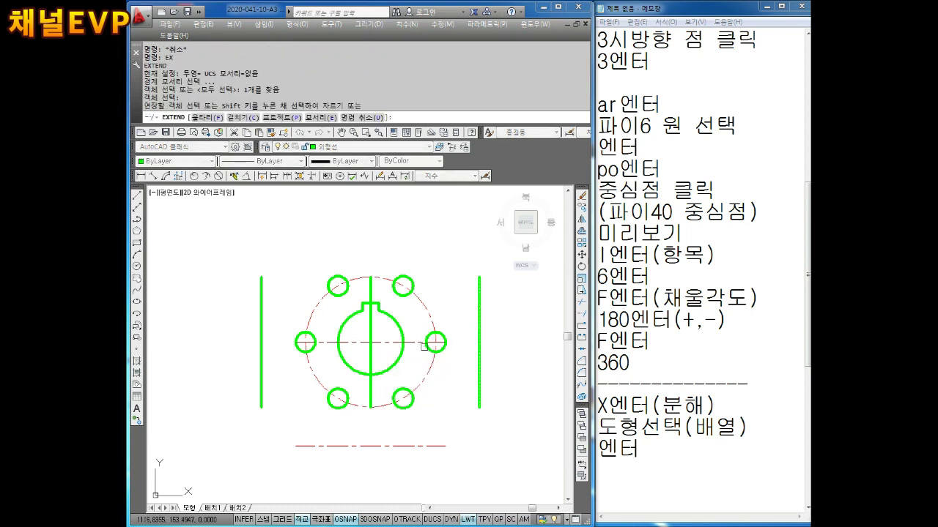
pyautogui.press('Escape')
pyautogui.press('Escape')
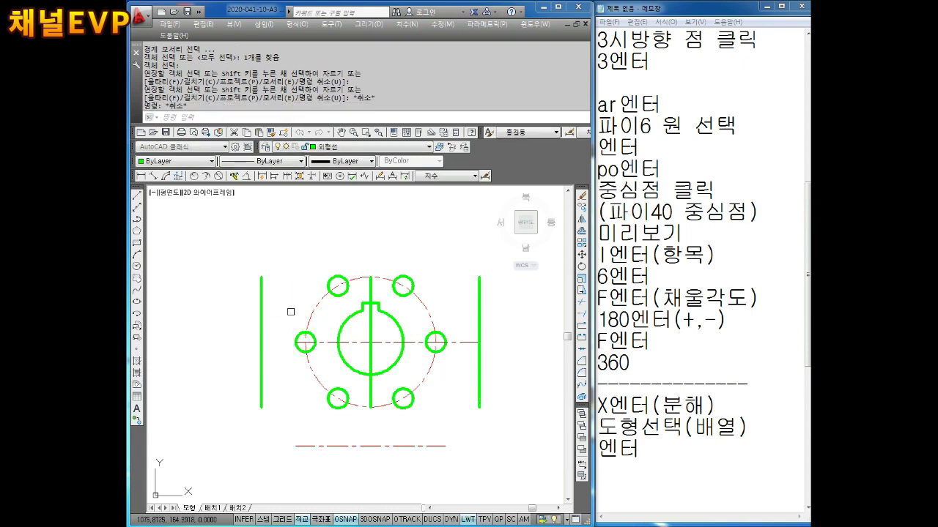
pyautogui.press('Return')
pyautogui.click(257, 318)
pyautogui.click(266, 317)
pyautogui.click(261, 318)
pyautogui.press('Return')
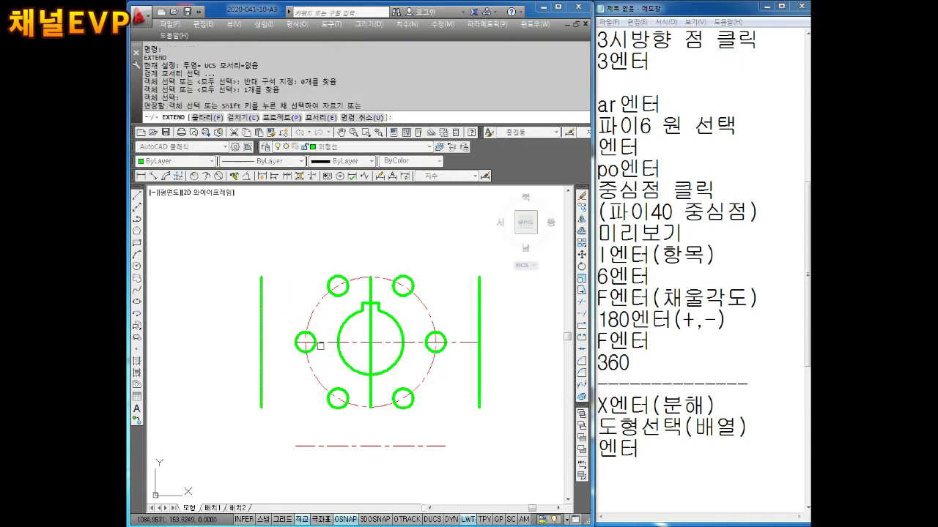
pyautogui.click(326, 342)
pyautogui.press('Escape')
# Step: Trim both outer vertical lines away above the center line
pyautogui.press('Escape')
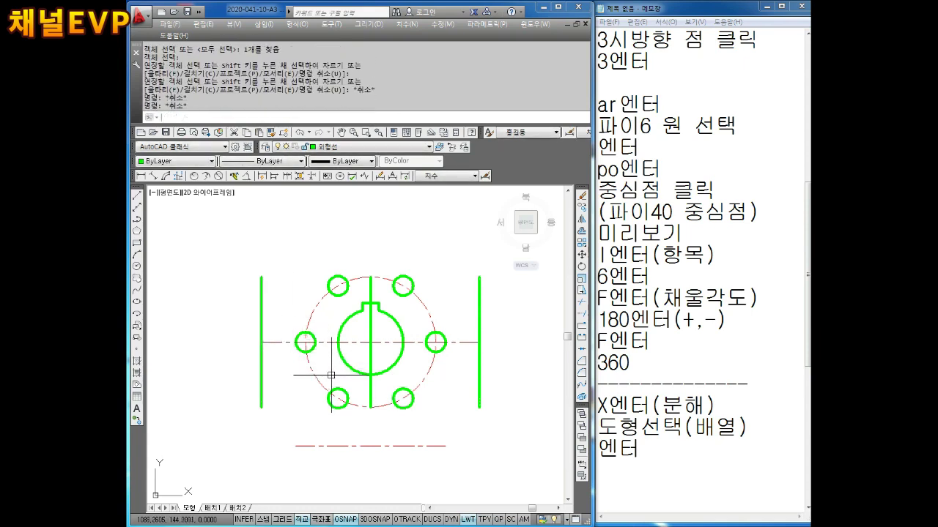
pyautogui.press('Escape')
pyautogui.press('Return')
pyautogui.press('Return')
pyautogui.click(262, 311)
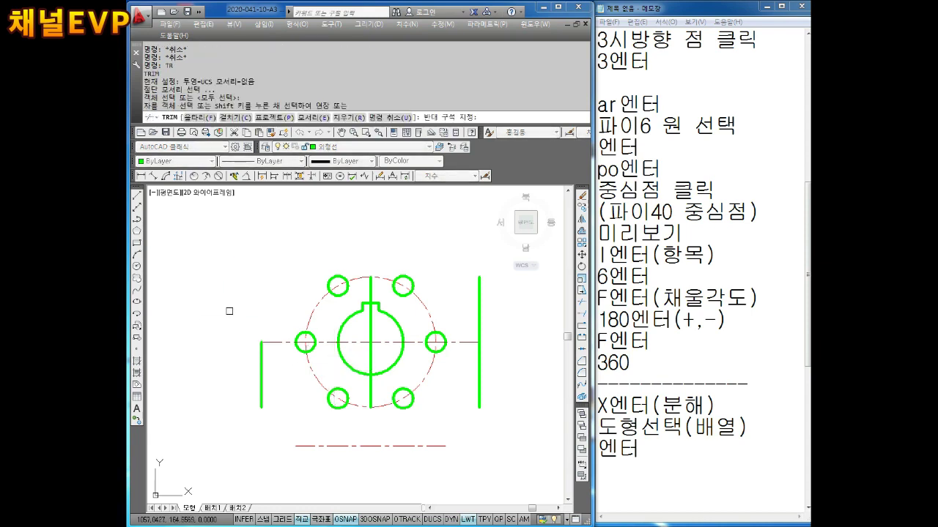
pyautogui.click(473, 313)
pyautogui.press('Escape')
pyautogui.press('Escape')
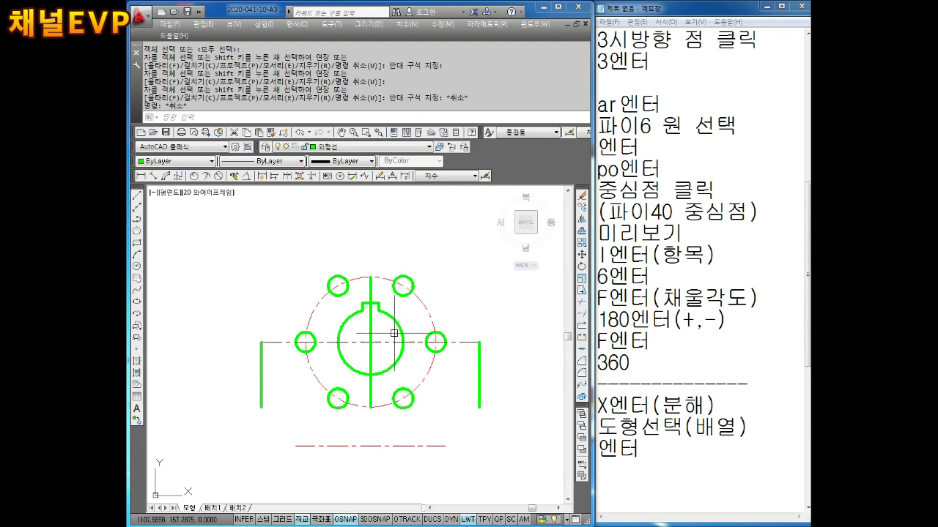
pyautogui.scroll(2, 348, 362)
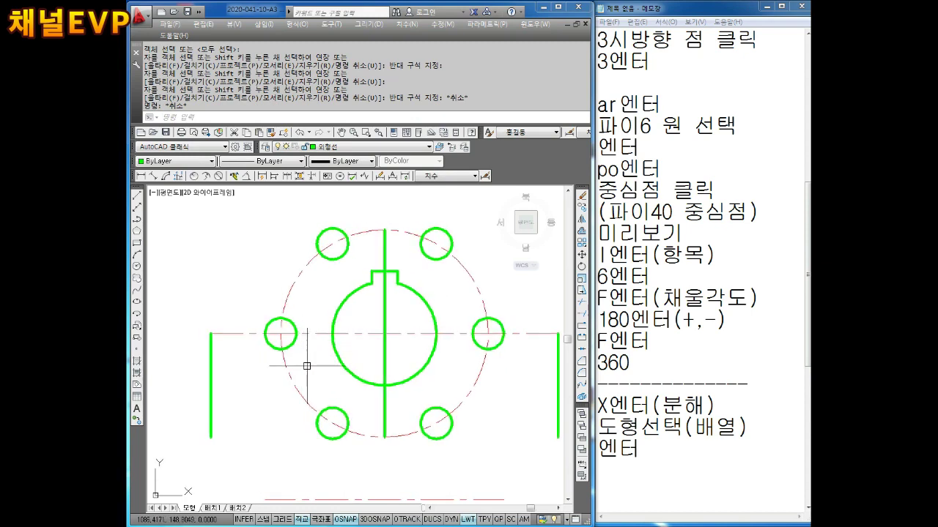
# Step: Draw a 50-diameter circle centred on the hub centre
pyautogui.press('Escape')
pyautogui.press('Escape')
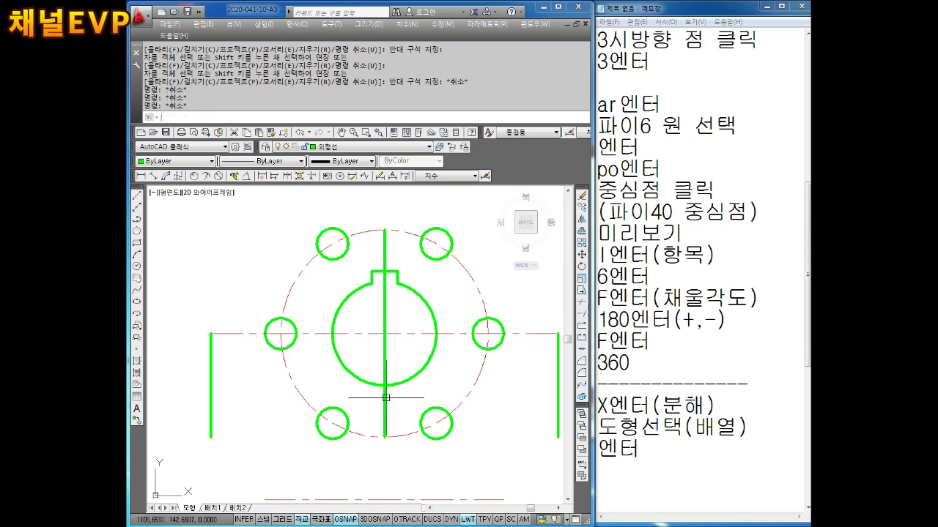
pyautogui.press('Escape')
pyautogui.press('Escape')
pyautogui.write('c')
pyautogui.press('Return')
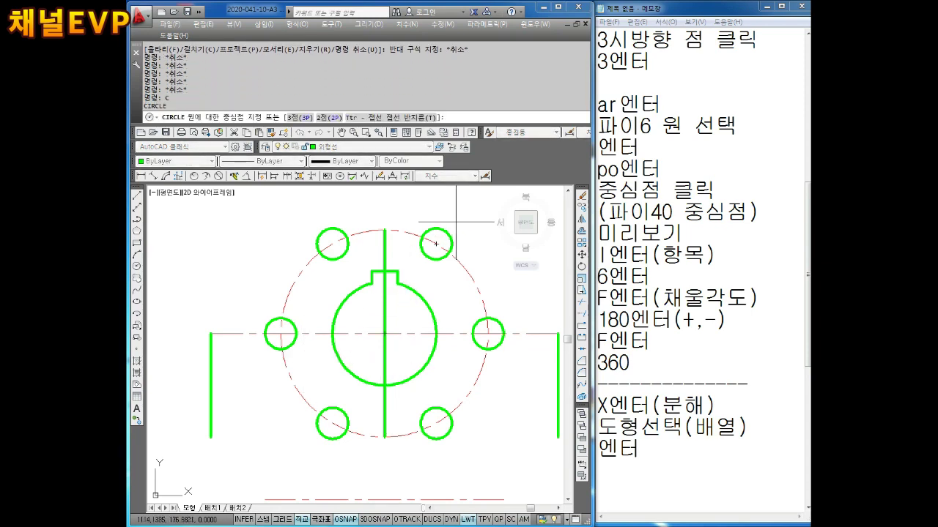
pyautogui.click(385, 334)
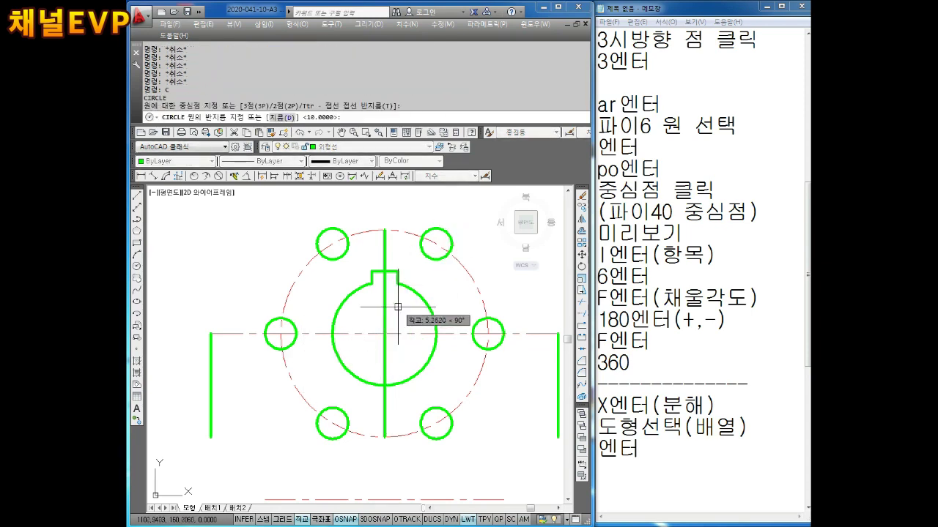
pyautogui.press('Escape')
pyautogui.press('Escape')
pyautogui.press('Return')
pyautogui.click(384, 336)
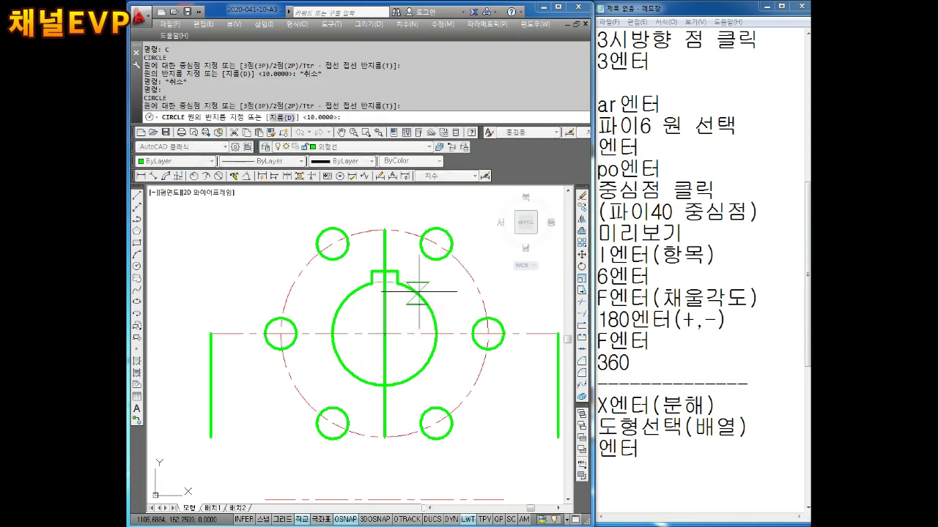
pyautogui.write('D')
pyautogui.press('Return')
pyautogui.write('50')
pyautogui.press('Return')
pyautogui.press('Escape')
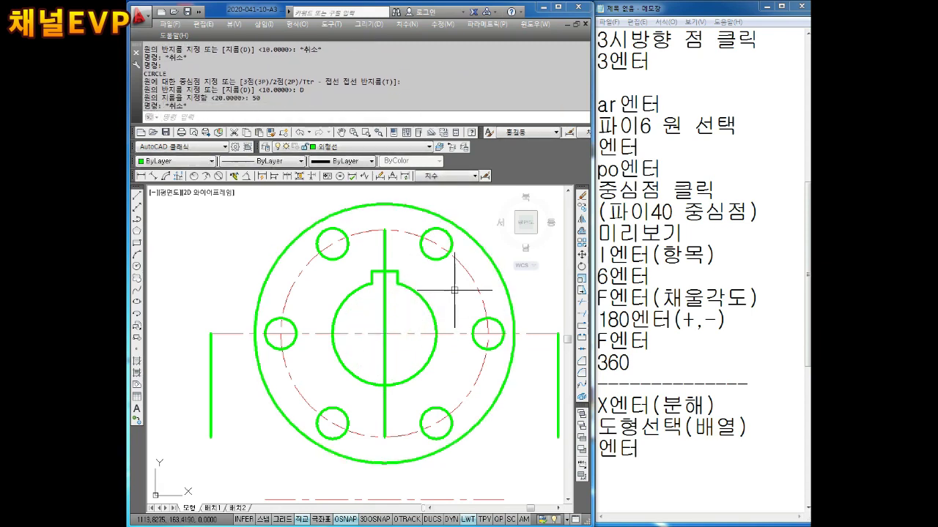
pyautogui.moveTo(282, 331); pyautogui.dragTo(322, 340, button='middle')
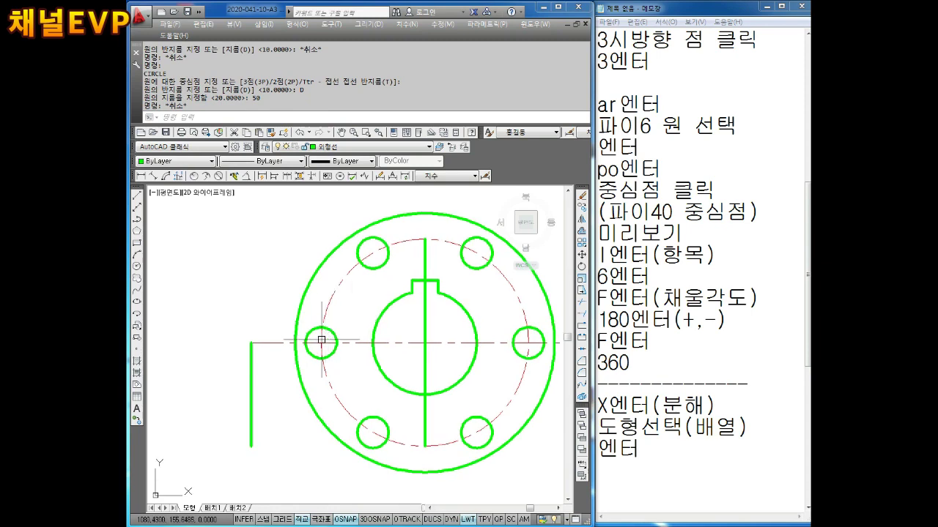
pyautogui.moveTo(200, 347); pyautogui.dragTo(229, 351, button='middle')
# Step: Draw a radius-10 circle tangent to the left vertical line and the outer circle
pyautogui.press('Escape')
pyautogui.press('Escape')
pyautogui.press('Escape')
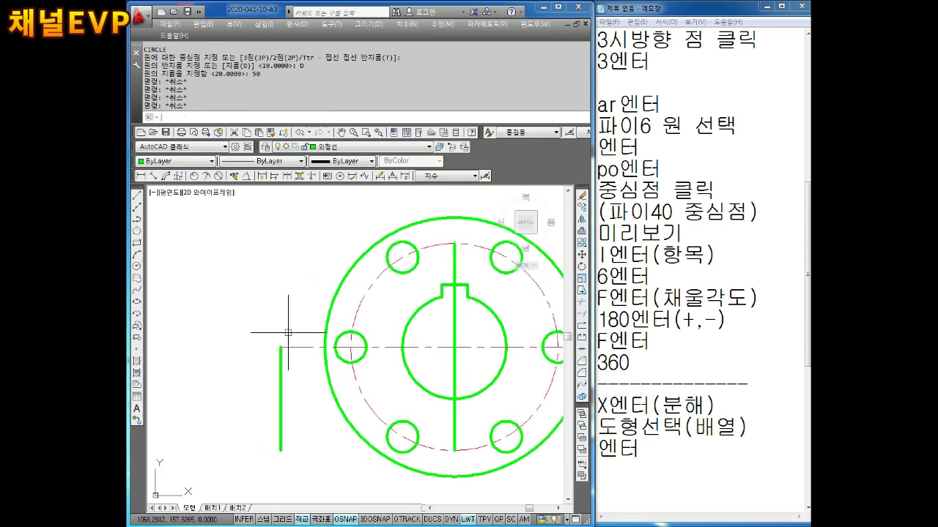
pyautogui.write('c')
pyautogui.press('Return')
pyautogui.write('t')
pyautogui.press('Return')
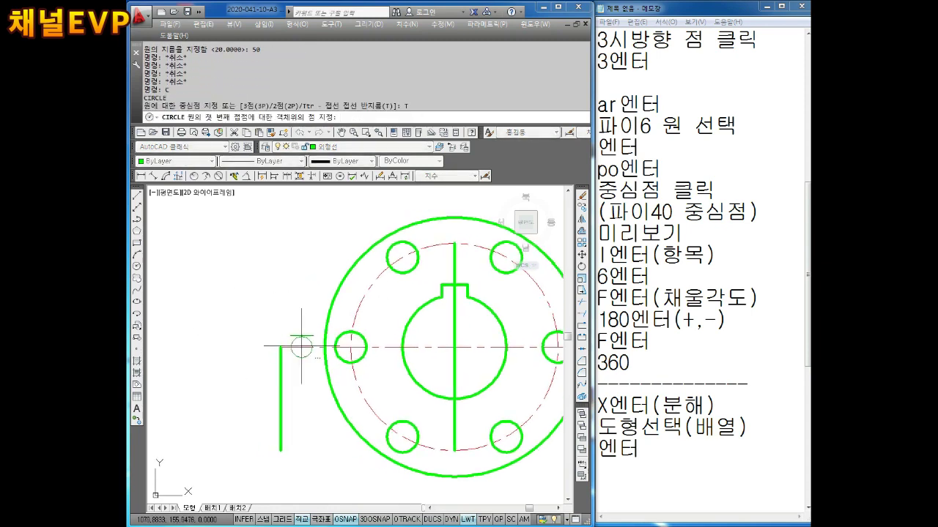
pyautogui.click(301, 346)
pyautogui.click(323, 296)
pyautogui.write('0')
pyautogui.press('Return')
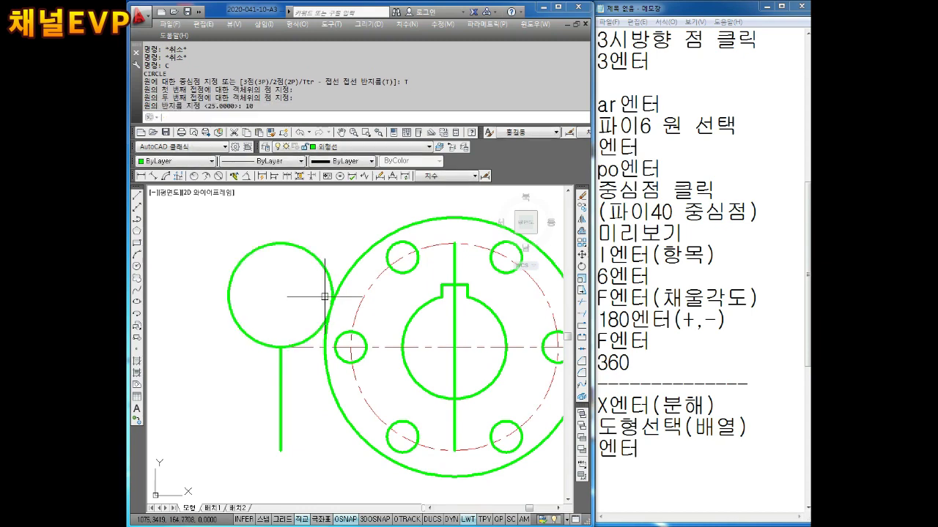
pyautogui.press('Escape')
pyautogui.press('Escape')
pyautogui.press('Escape')
# Step: Begin trimming the tangent circle with all objects as edges, then cancel
pyautogui.write('tr')
pyautogui.press('Return')
pyautogui.press('Return')
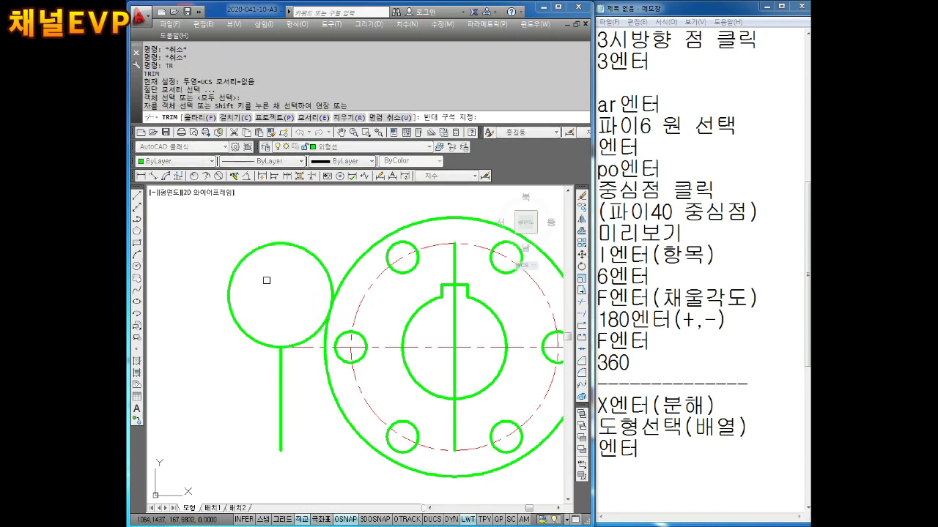
pyautogui.moveTo(305, 225); pyautogui.dragTo(280, 339)
pyautogui.press('Escape')
pyautogui.write('tr')
pyautogui.press('Return')
pyautogui.press('Return')
pyautogui.scroll(2, 281, 339)
pyautogui.scroll(3, 289, 381)
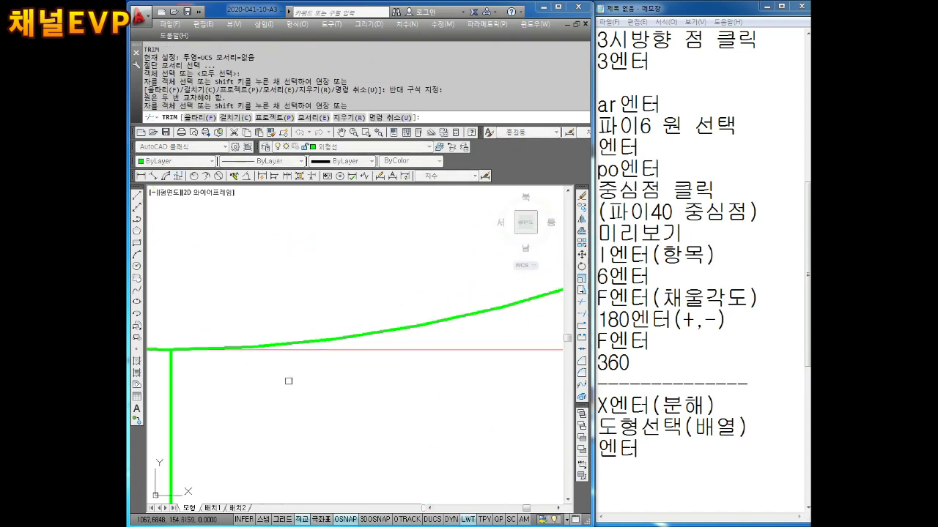
pyautogui.scroll(2, 193, 356)
pyautogui.scroll(2, 231, 271)
pyautogui.scroll(2, 300, 278)
pyautogui.scroll(1, 304, 293)
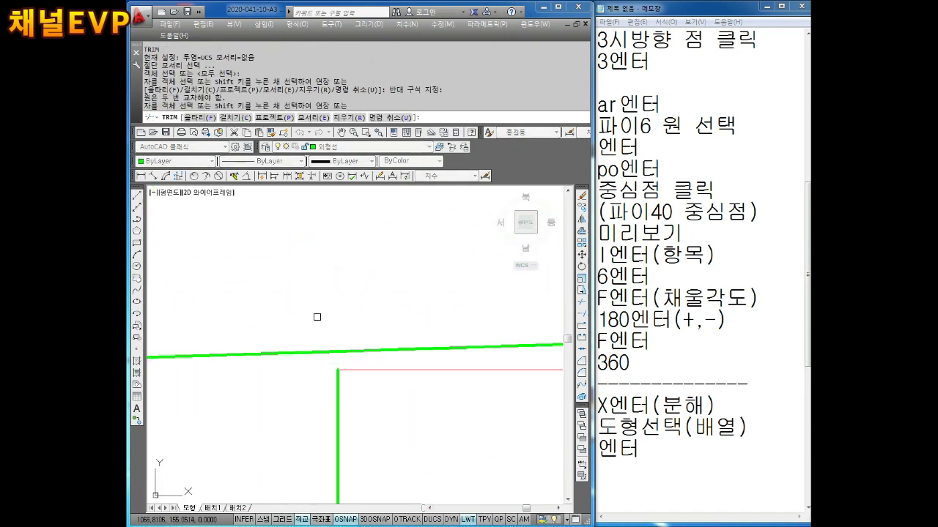
pyautogui.press('Escape')
pyautogui.press('Escape')
pyautogui.write('re')
pyautogui.press('Return')
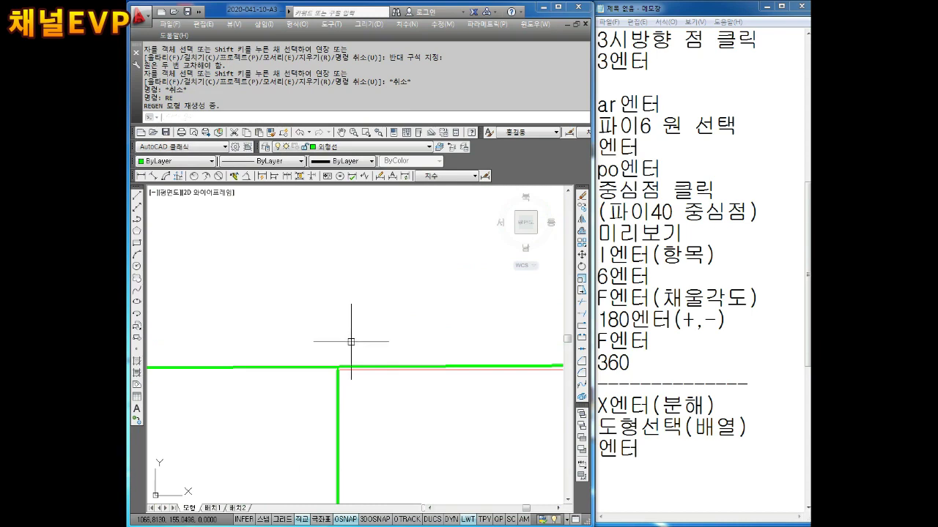
pyautogui.press('Escape')
pyautogui.scroll(-1, 348, 329)
pyautogui.scroll(-2, 350, 326)
pyautogui.scroll(-2, 350, 326)
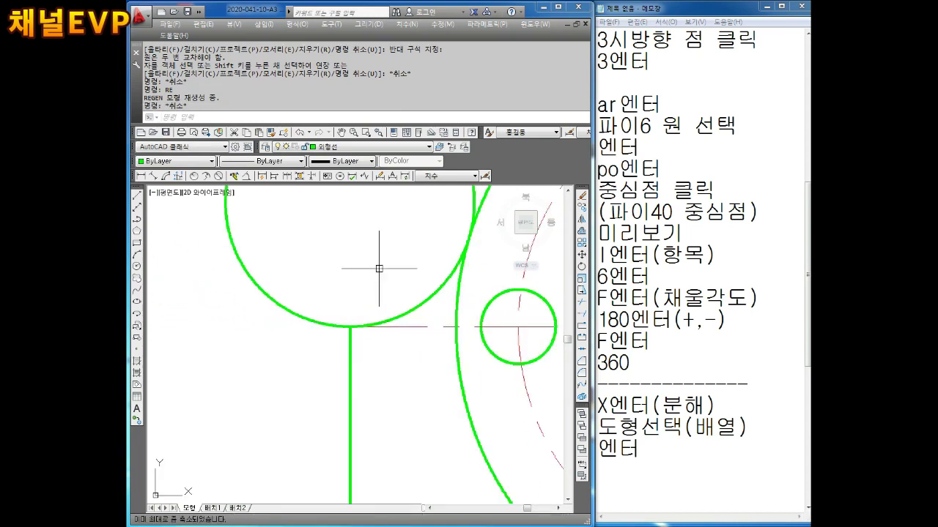
pyautogui.scroll(3, 342, 329)
pyautogui.scroll(1, 368, 329)
pyautogui.scroll(2, 315, 320)
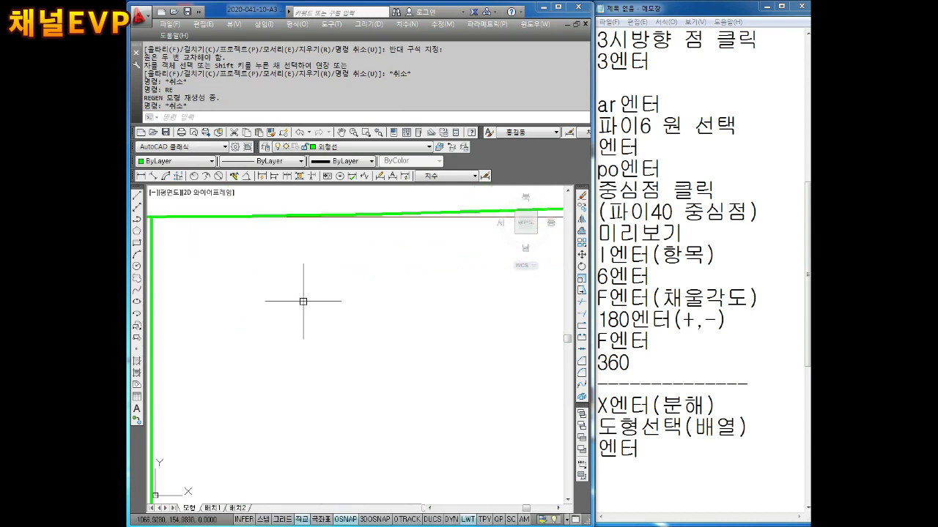
pyautogui.scroll(-2, 412, 339)
pyautogui.scroll(-1, 329, 314)
pyautogui.scroll(1, 307, 268)
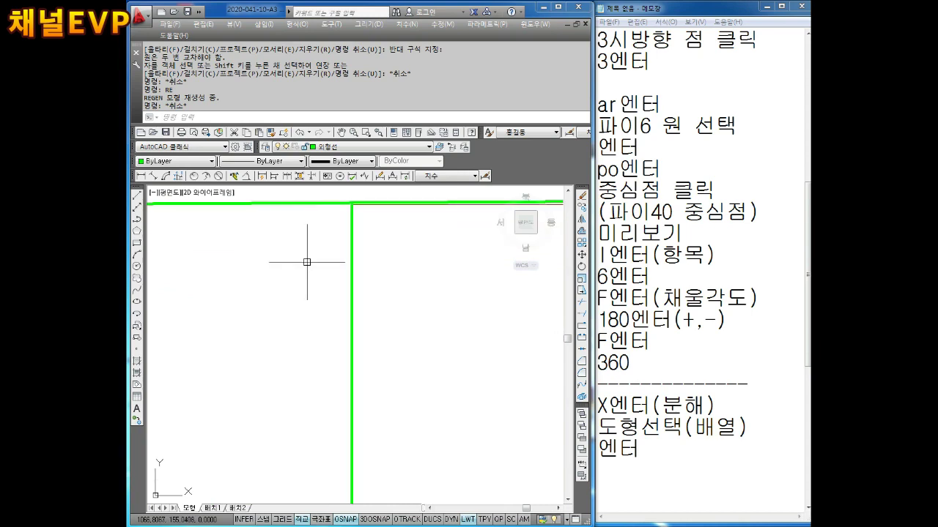
pyautogui.scroll(-3, 307, 265)
pyautogui.scroll(-1, 309, 261)
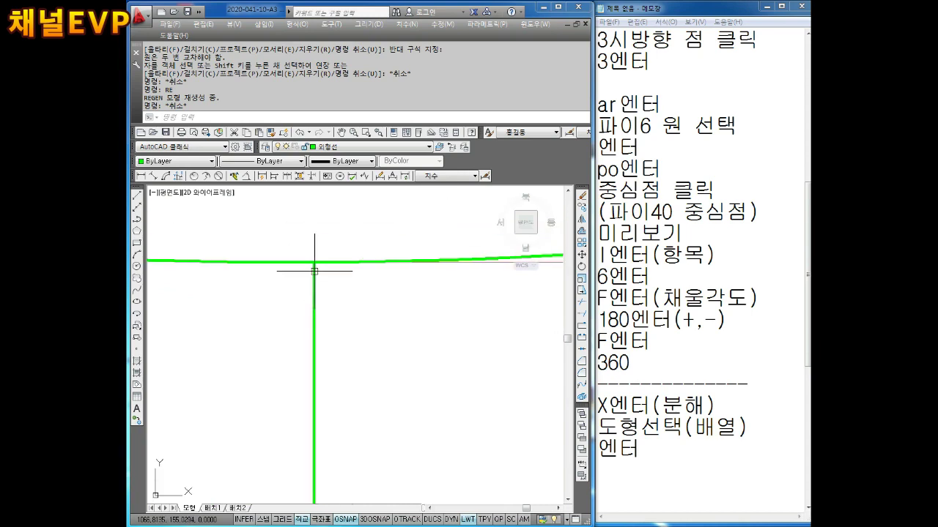
pyautogui.press('Escape')
pyautogui.press('Escape')
pyautogui.press('Return')
pyautogui.press('Return')
pyautogui.moveTo(280, 288); pyautogui.dragTo(251, 304)
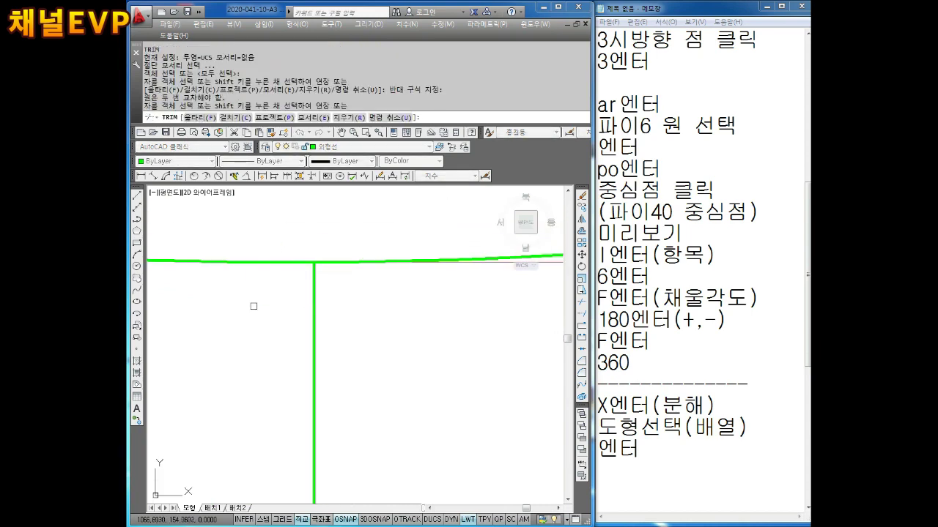
pyautogui.scroll(-2, 251, 303)
pyautogui.scroll(-2, 265, 313)
pyautogui.scroll(1, 271, 313)
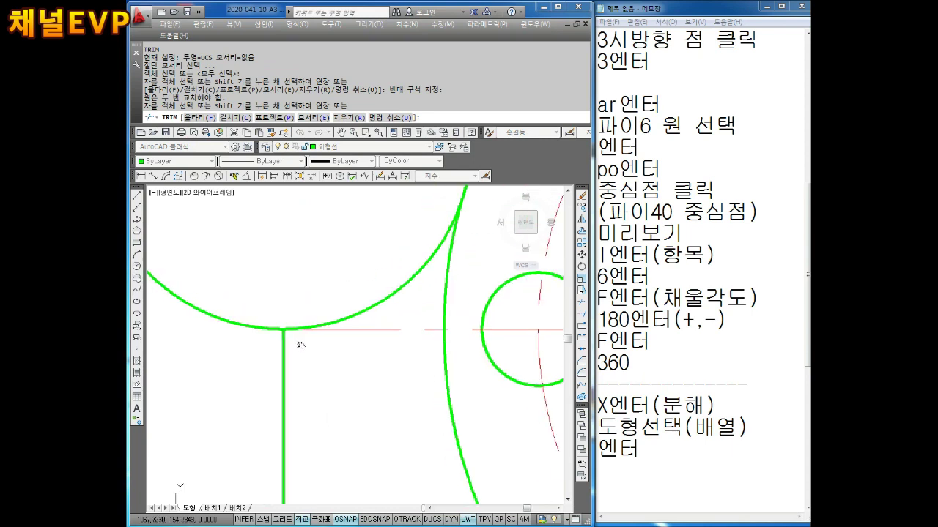
pyautogui.scroll(1, 299, 341)
pyautogui.scroll(1, 330, 366)
pyautogui.scroll(2, 342, 314)
pyautogui.scroll(1, 343, 314)
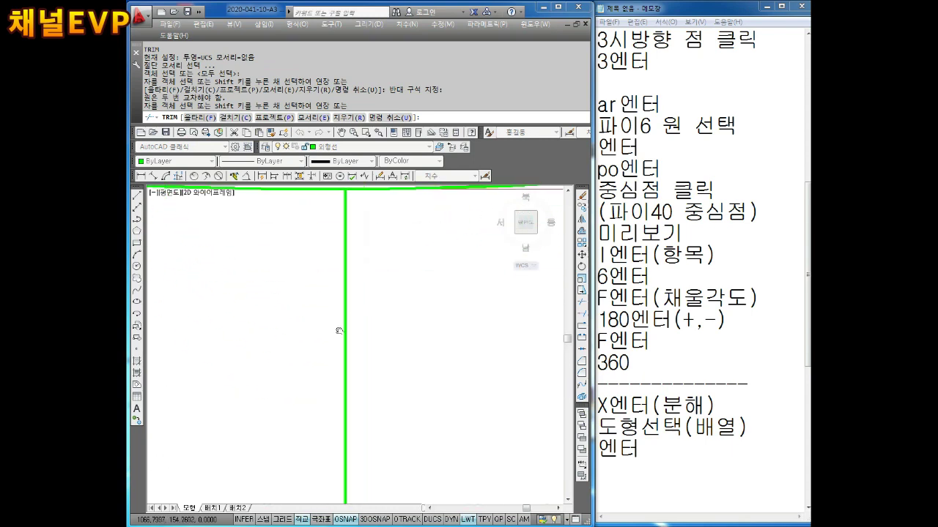
pyautogui.scroll(1, 324, 244)
pyautogui.scroll(-1, 328, 272)
pyautogui.scroll(-1, 318, 321)
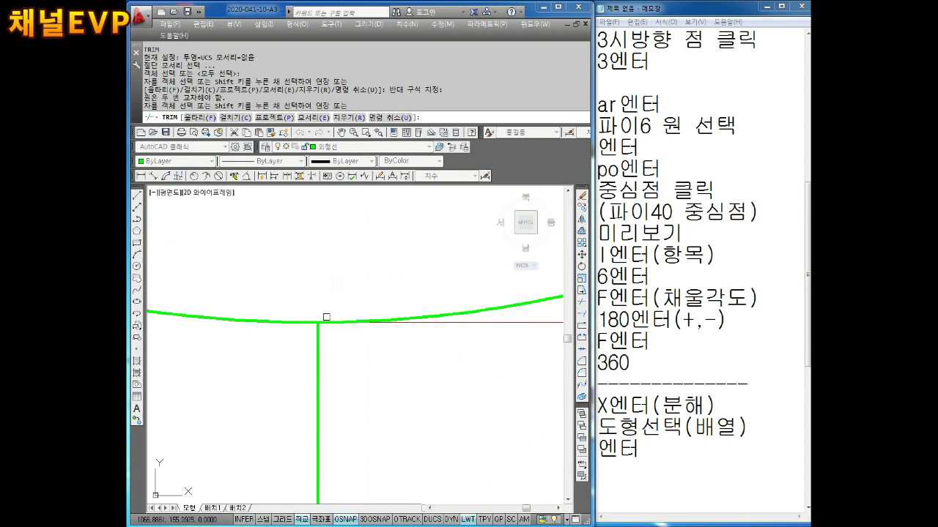
pyautogui.press('Escape')
pyautogui.press('Escape')
pyautogui.press('Escape')
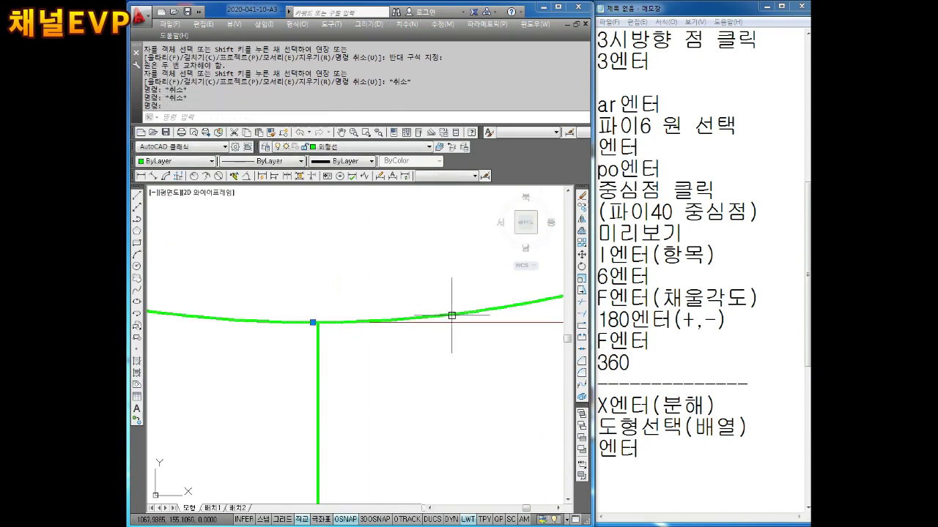
# Step: Erase the left tangent circle
pyautogui.scroll(-4, 329, 303)
pyautogui.scroll(-4, 307, 398)
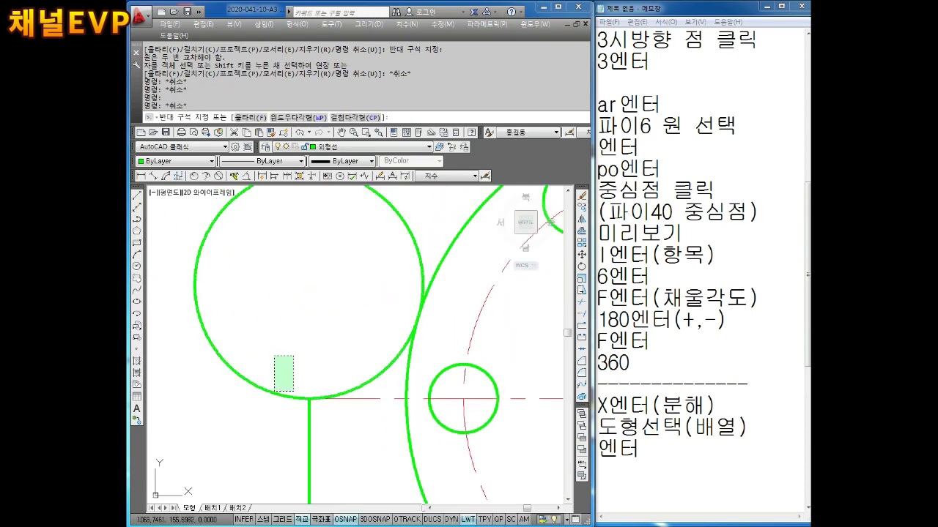
pyautogui.moveTo(293, 356); pyautogui.dragTo(251, 406)
pyautogui.press('Delete')
pyautogui.press('Escape')
pyautogui.press('Escape')
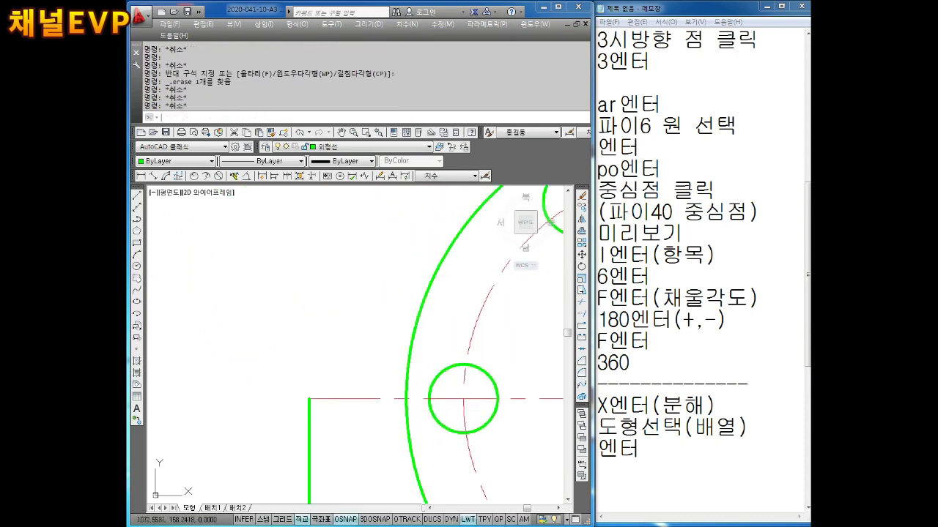
pyautogui.press('Escape')
pyautogui.press('Escape')
# Step: Fillet the horizontal line and outer arc with radius 10, no-trim mode
pyautogui.write('f')
pyautogui.press('Return')
pyautogui.write('r')
pyautogui.press('Return')
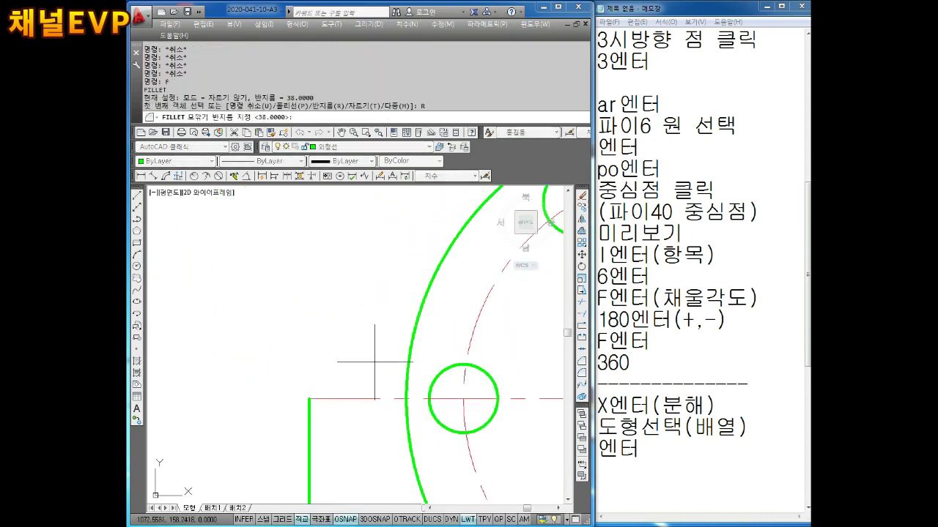
pyautogui.write('10')
pyautogui.press('Return')
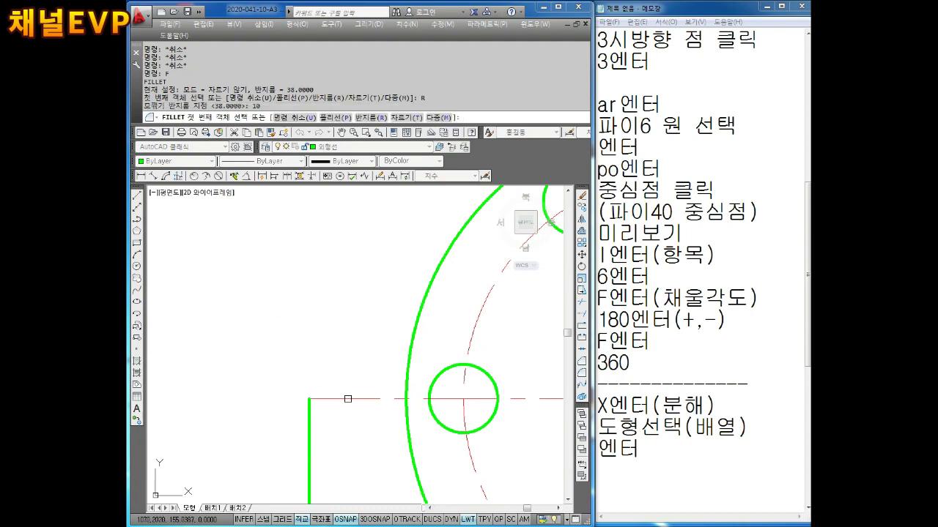
pyautogui.write('t')
pyautogui.press('Return')
pyautogui.write('n')
pyautogui.press('Return')
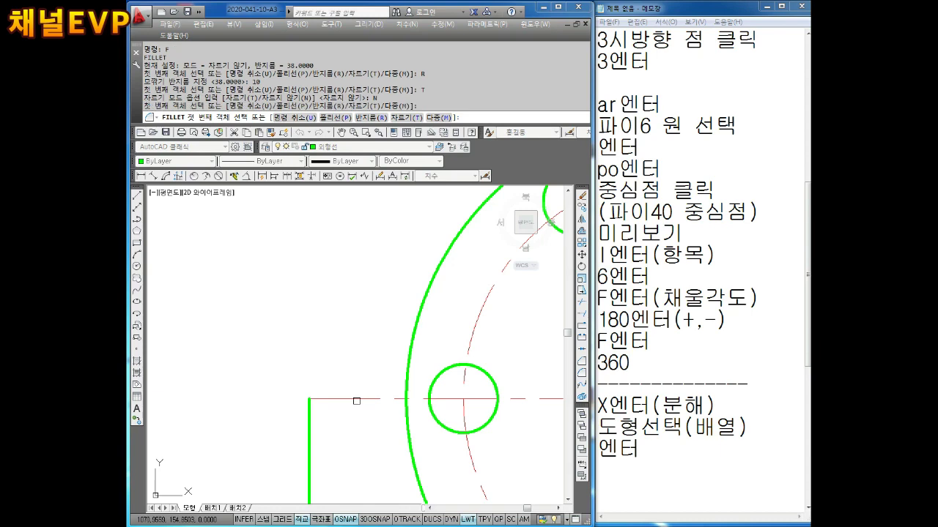
pyautogui.click(358, 398)
pyautogui.click(414, 334)
pyautogui.press('Escape')
pyautogui.press('Escape')
pyautogui.press('Escape')
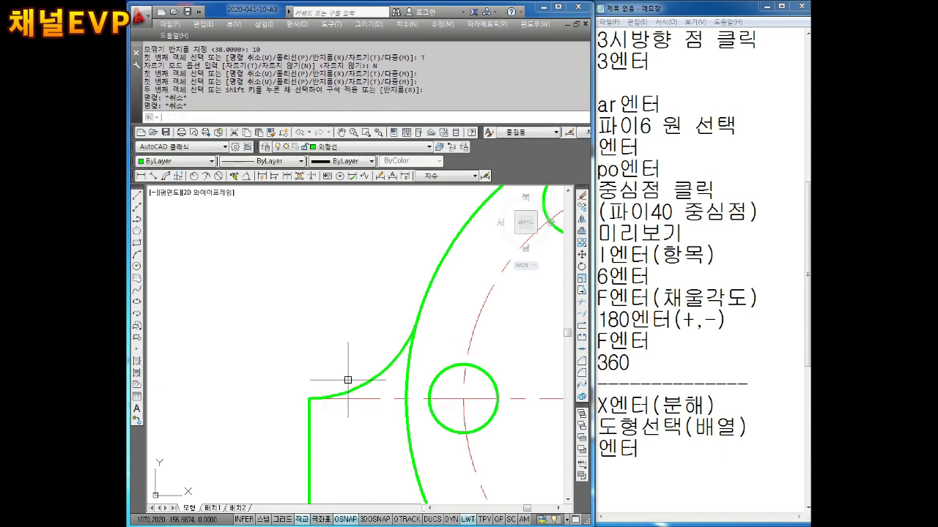
# Step: Zoom in on the left fillet corner and make a first, abandoned trim attempt
pyautogui.scroll(5, 299, 373)
pyautogui.scroll(2, 223, 392)
pyautogui.moveTo(223, 392); pyautogui.dragTo(269, 384, button='middle')
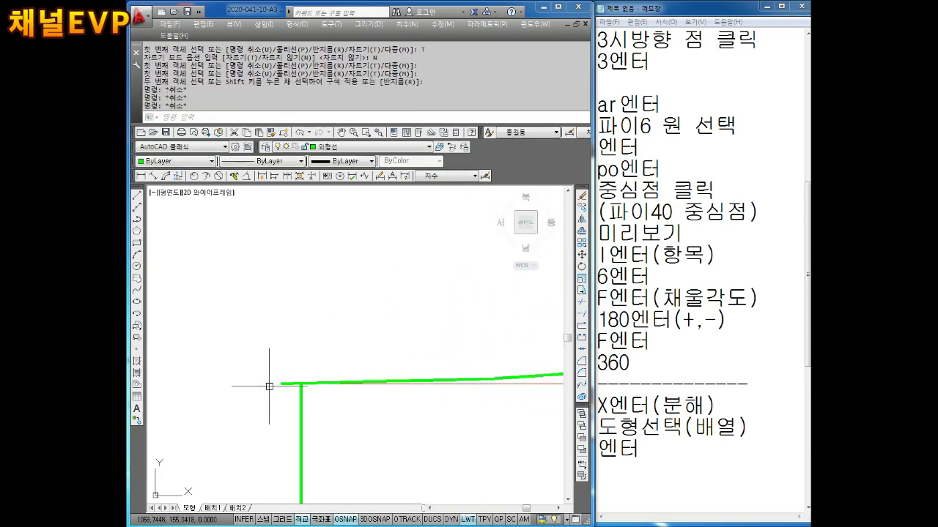
pyautogui.scroll(2, 309, 377)
pyautogui.press('Escape')
pyautogui.press('Escape')
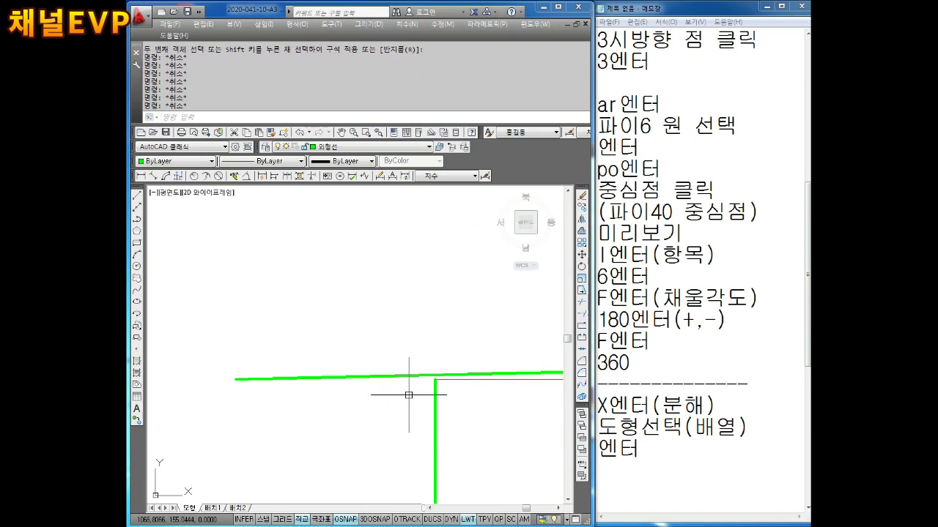
pyautogui.write('tr')
pyautogui.press('Return')
pyautogui.press('Escape')
pyautogui.press('Return')
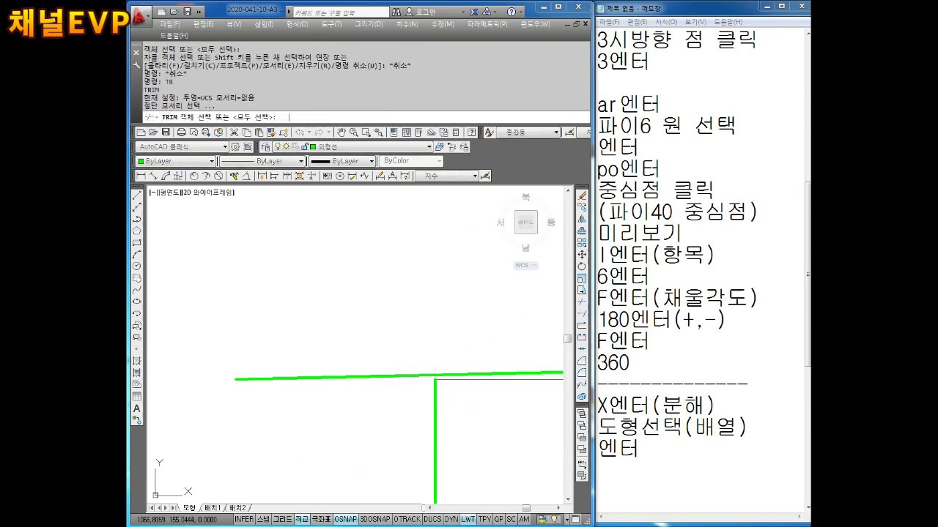
pyautogui.press('Return')
pyautogui.click(396, 344)
pyautogui.click(356, 408)
pyautogui.press('Escape')
pyautogui.press('Escape')
pyautogui.moveTo(397, 384); pyautogui.dragTo(364, 334, button='middle')
pyautogui.press('Escape')
pyautogui.press('Escape')
pyautogui.press('Escape')
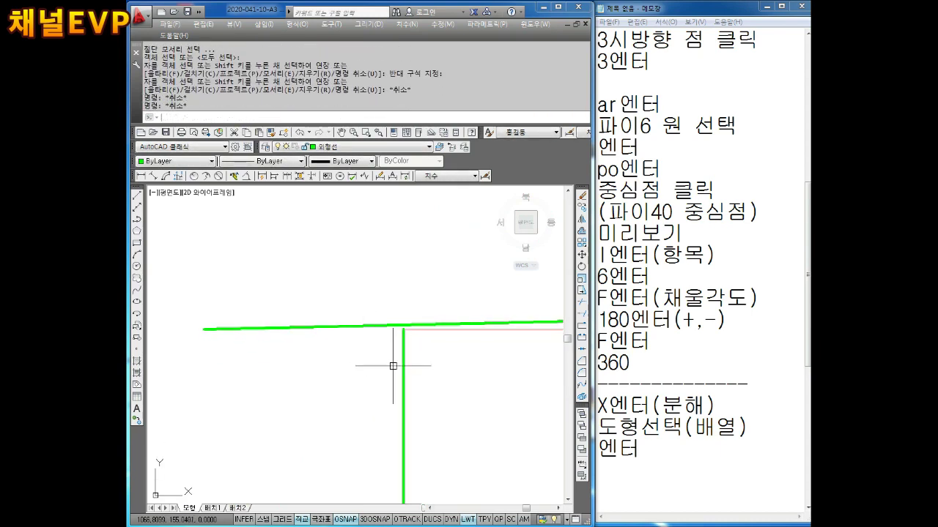
# Step: Extend the vertical outline line up to the horizontal top line with EX
pyautogui.write('e')
pyautogui.press('Return')
pyautogui.moveTo(410, 395); pyautogui.dragTo(409, 334, button='middle')
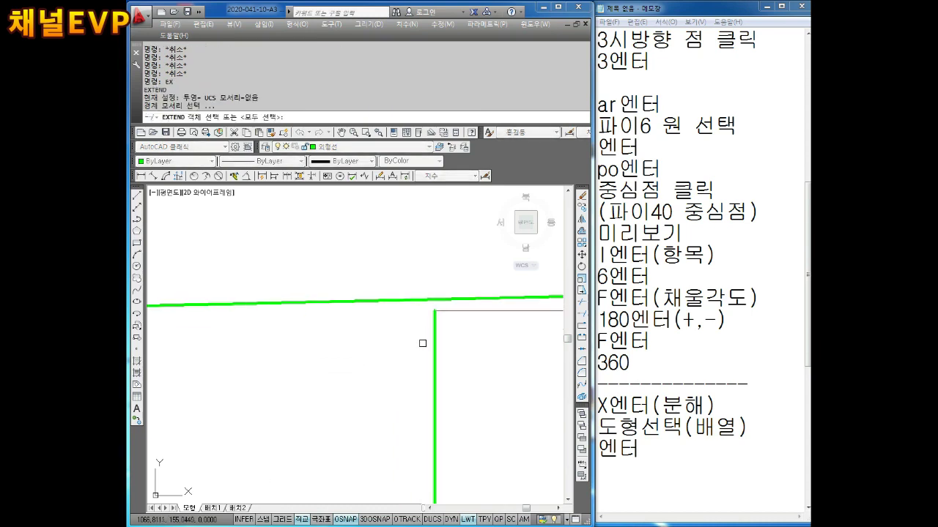
pyautogui.click(450, 298)
pyautogui.press('Return')
pyautogui.click(438, 320)
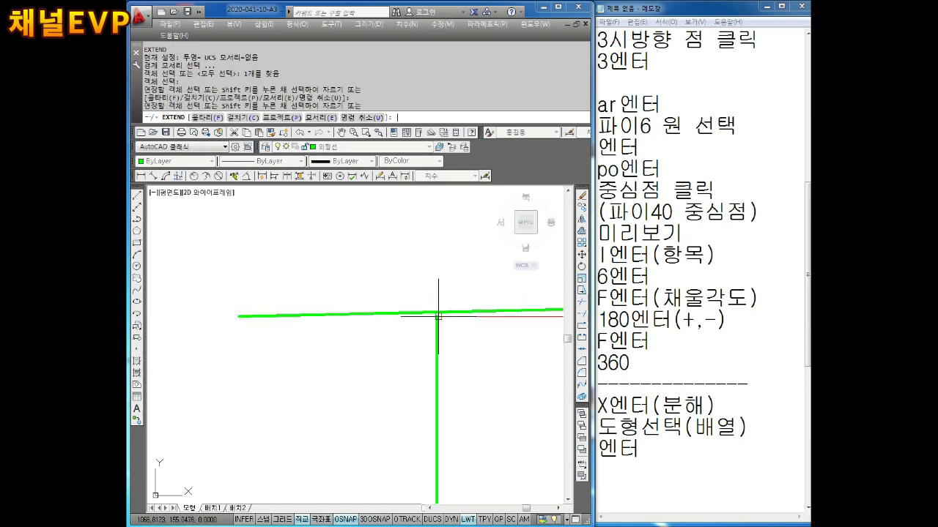
pyautogui.press('Escape')
pyautogui.press('Escape')
# Step: Trim away the horizontal line's overhang left of the junction
pyautogui.press('Return')
pyautogui.press('Escape')
pyautogui.press('Escape')
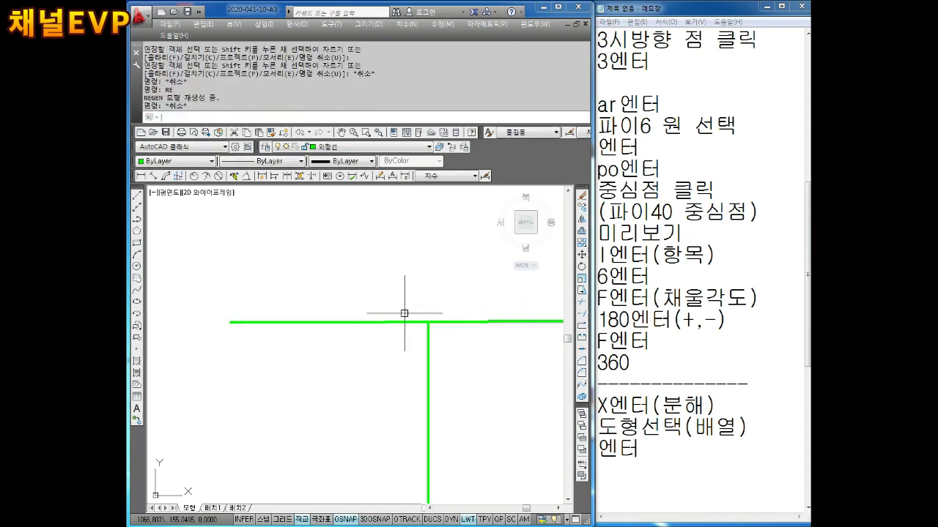
pyautogui.write('tr')
pyautogui.press('Return')
pyautogui.press('Return')
pyautogui.moveTo(397, 310); pyautogui.dragTo(381, 366)
pyautogui.scroll(2, 413, 329)
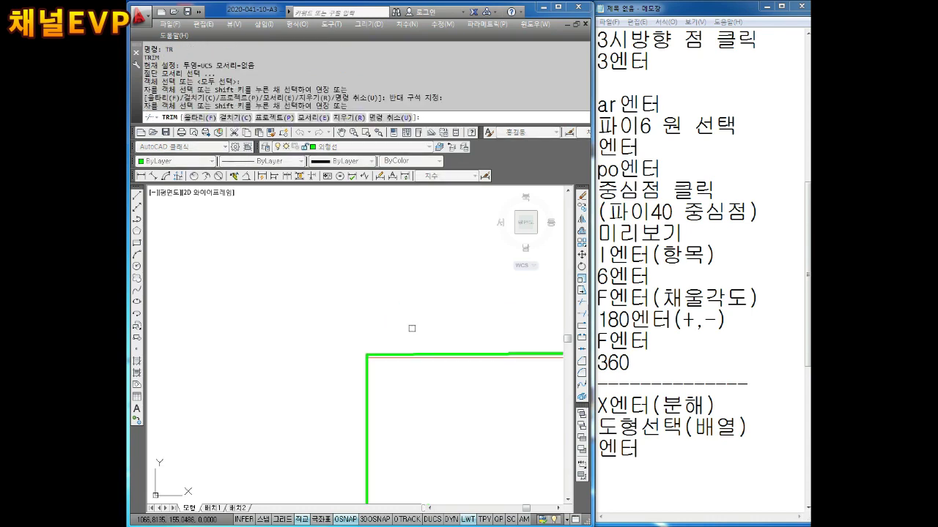
pyautogui.scroll(2, 344, 366)
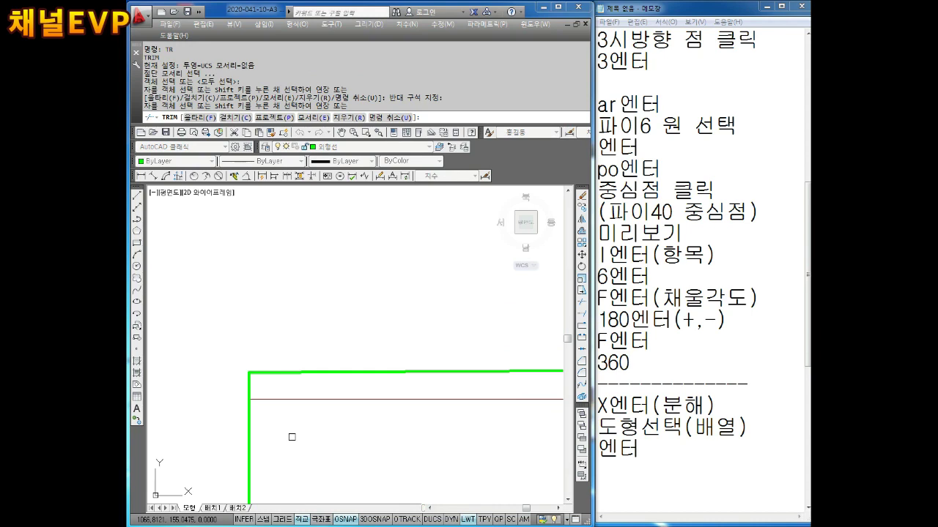
pyautogui.scroll(-2, 292, 437)
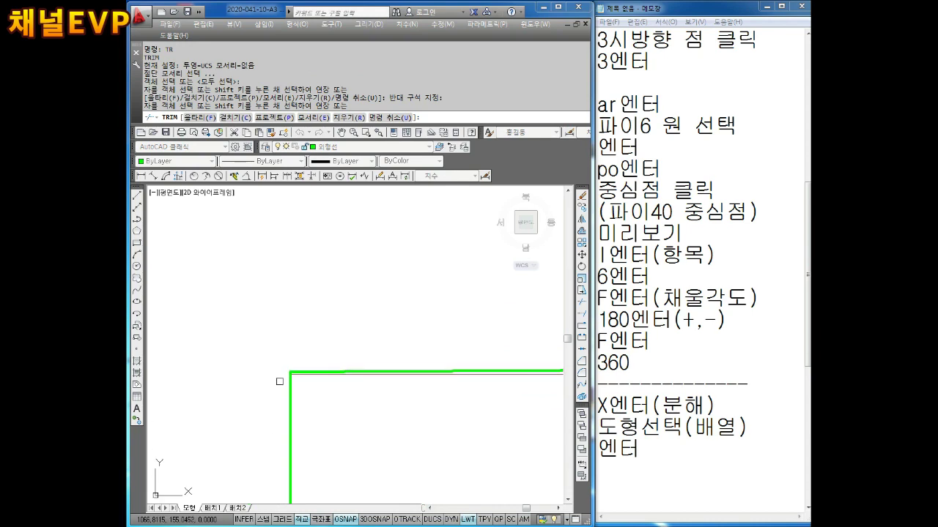
pyautogui.scroll(-1, 292, 348)
pyautogui.scroll(-1, 323, 358)
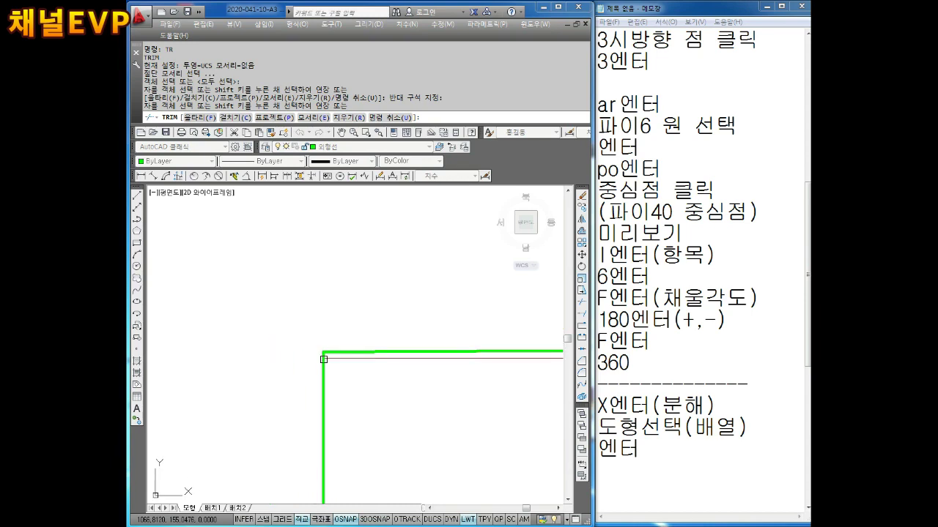
pyautogui.press('Escape')
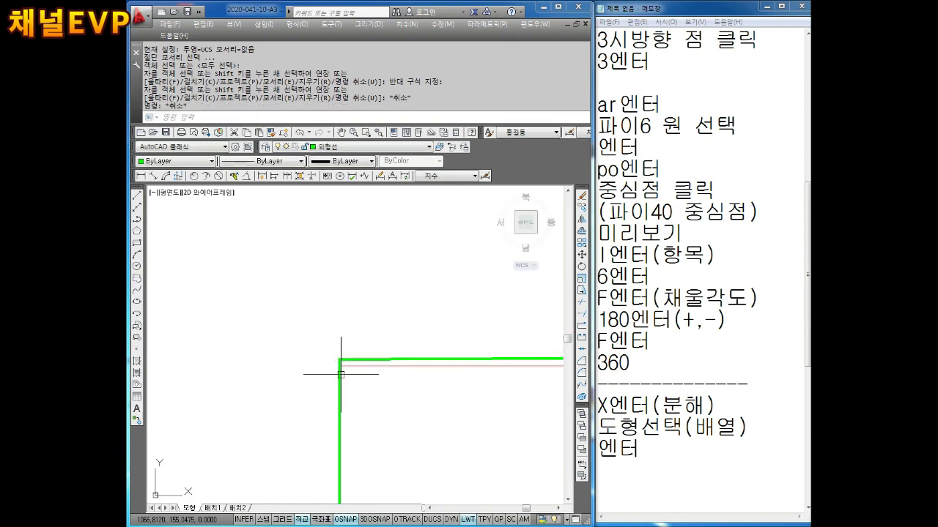
pyautogui.scroll(1, 338, 355)
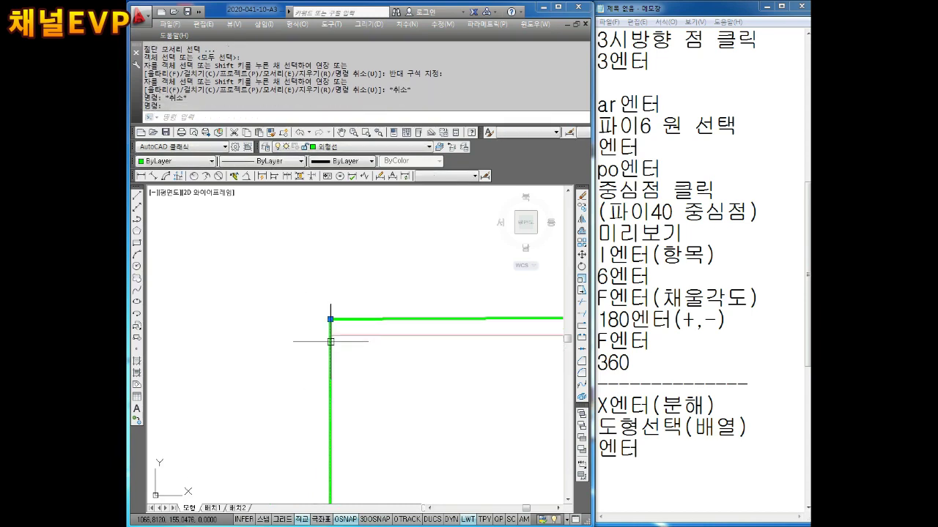
pyautogui.scroll(-2, 331, 329)
pyautogui.scroll(1, 352, 373)
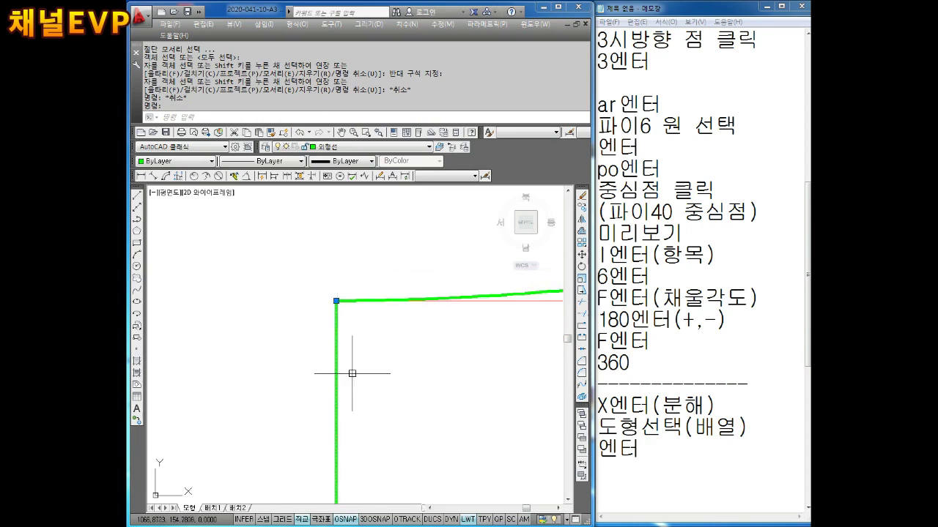
pyautogui.scroll(2, 345, 314)
# Step: Zoom in on the right corner and begin, then abandon, a fillet
pyautogui.scroll(1, 352, 315)
pyautogui.press('Escape')
pyautogui.press('Escape')
pyautogui.scroll(-2, 396, 340)
pyautogui.press('Escape')
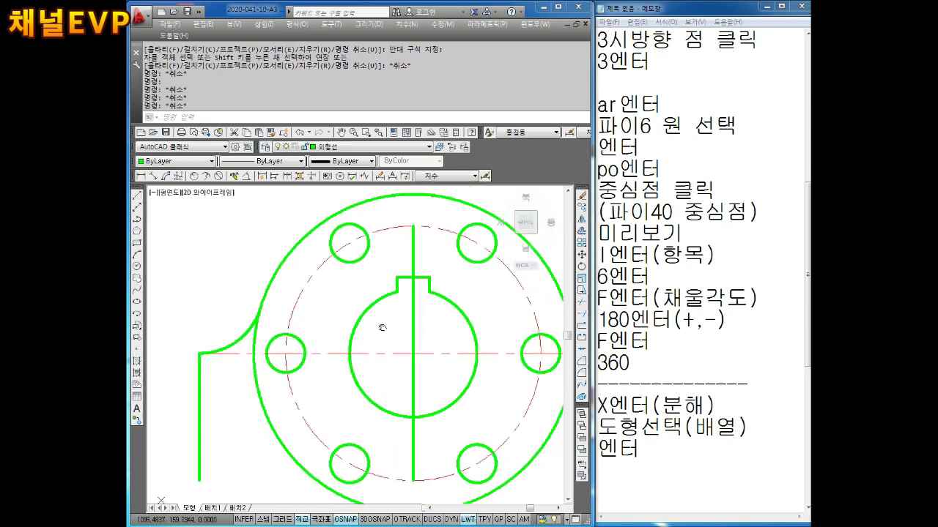
pyautogui.scroll(1, 337, 322)
pyautogui.scroll(2, 381, 330)
pyautogui.scroll(1, 366, 362)
pyautogui.press('Escape')
pyautogui.press('Escape')
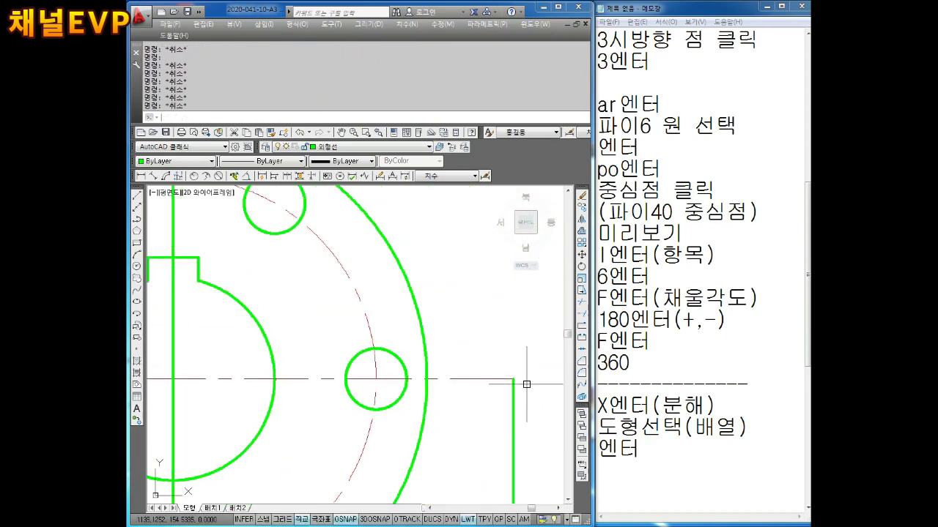
pyautogui.write('F')
pyautogui.press('Return')
pyautogui.click(490, 382)
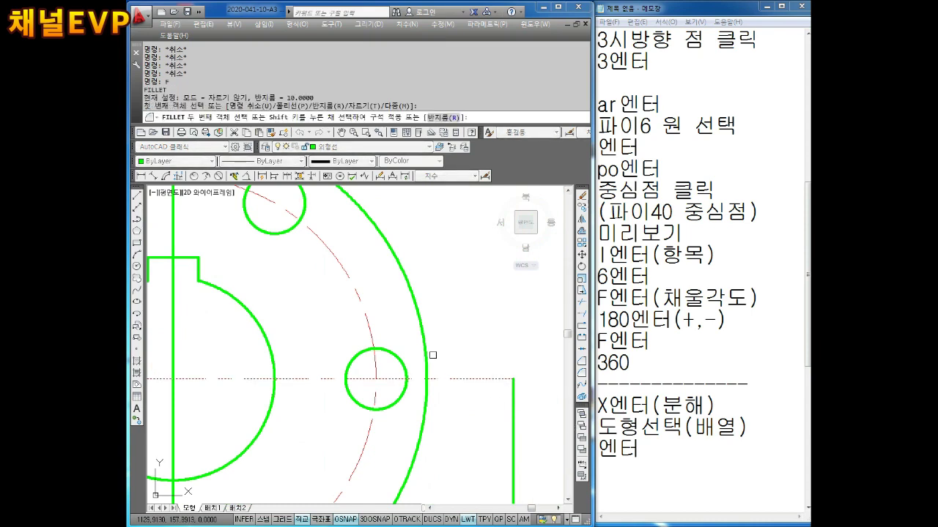
pyautogui.press('Escape')
# Step: Extend the right outline line to its boundary line
pyautogui.scroll(1, 432, 331)
pyautogui.scroll(3, 383, 347)
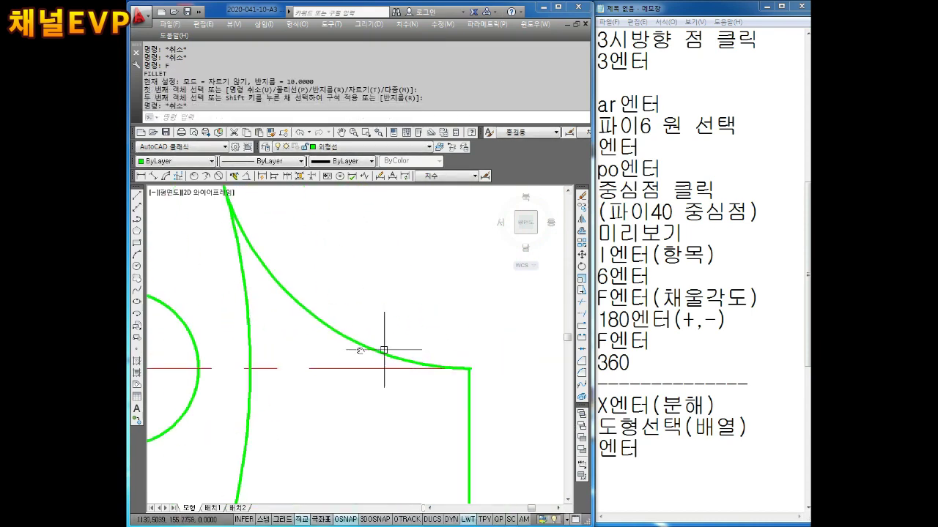
pyautogui.scroll(2, 442, 361)
pyautogui.scroll(4, 432, 370)
pyautogui.scroll(2, 420, 379)
pyautogui.moveTo(314, 404)
pyautogui.mouseDown(button='middle')
pyautogui.moveTo(321, 361)
pyautogui.moveTo(373, 360)
pyautogui.mouseUp(button='middle')
pyautogui.press('Escape')
pyautogui.press('Return')
pyautogui.press('Return')
pyautogui.press('Escape')
pyautogui.press('Escape')
pyautogui.press('Escape')
pyautogui.press('Escape')
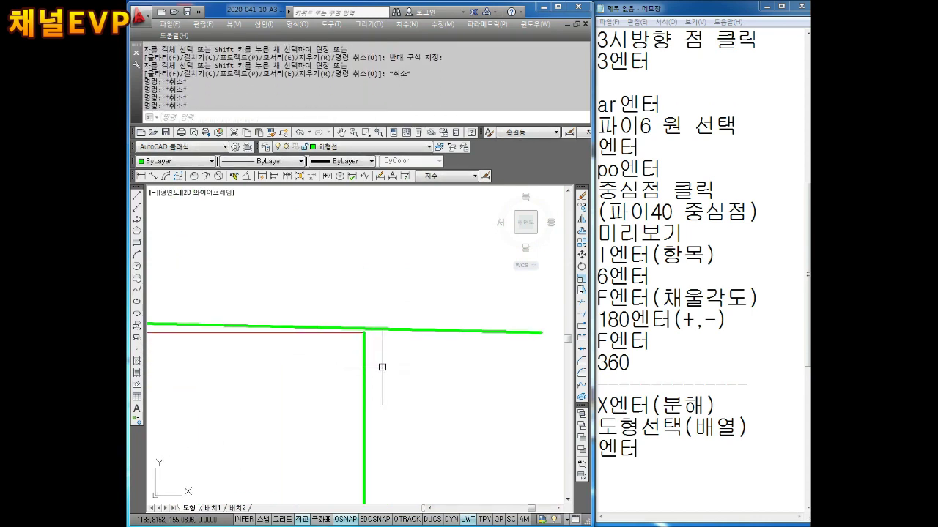
pyautogui.write('EX')
pyautogui.press('Return')
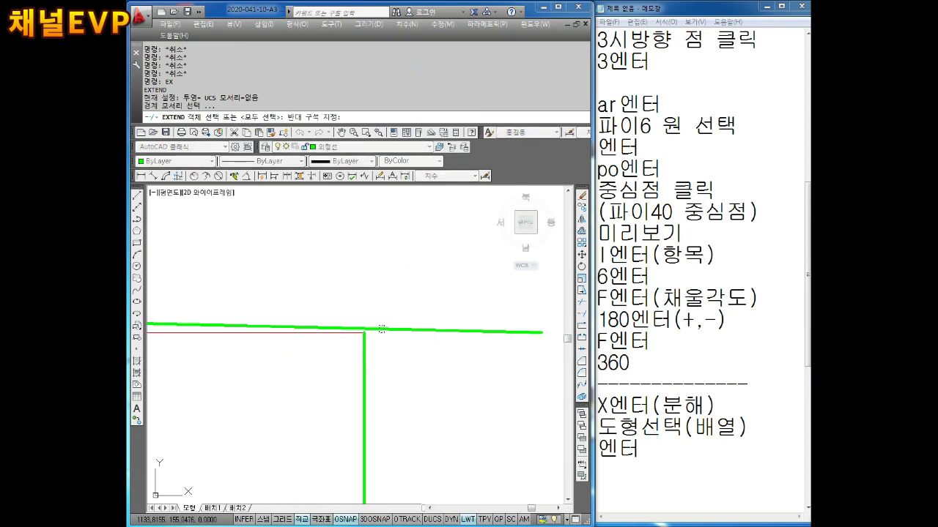
pyautogui.click(382, 329)
pyautogui.press('Return')
pyautogui.press('Escape')
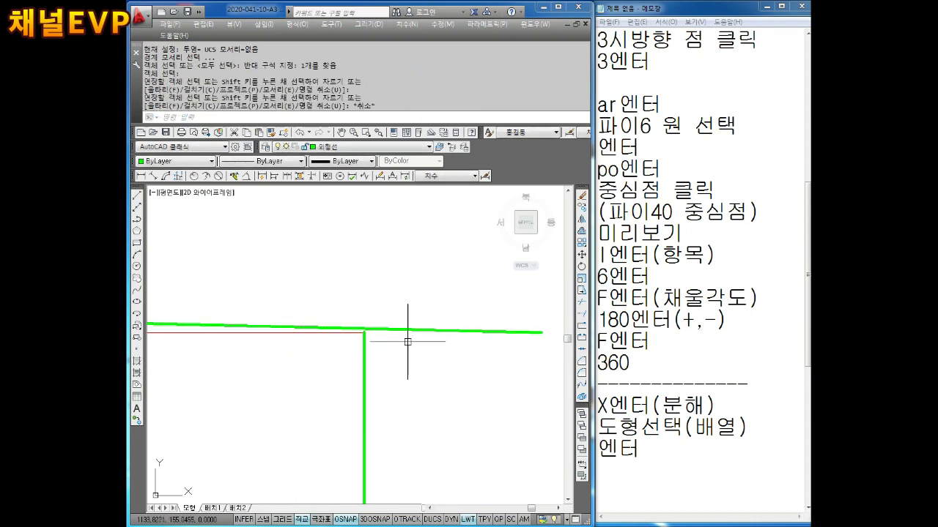
# Step: Trim off the segment overhanging past the right corner
pyautogui.write('tr')
pyautogui.press('Return')
pyautogui.click(420, 333)
pyautogui.press('Escape')
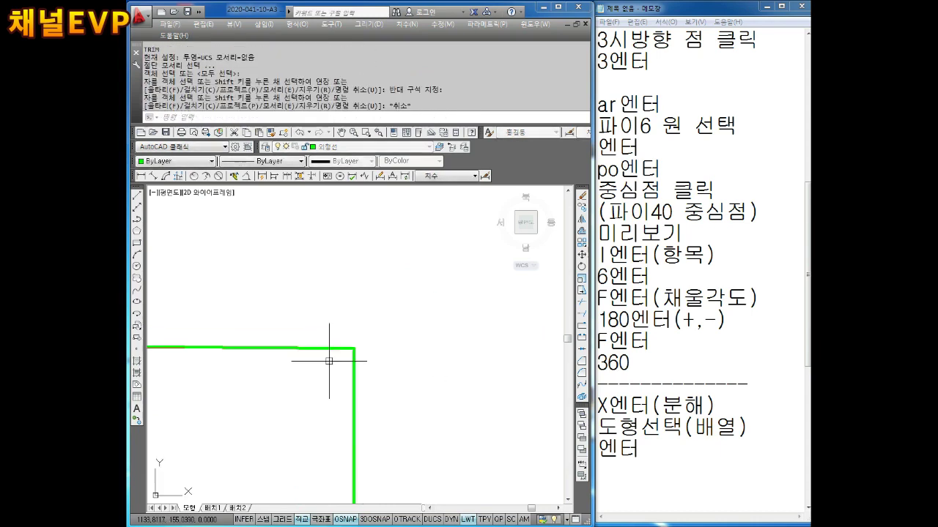
pyautogui.scroll(-1, 325, 356)
pyautogui.scroll(-1, 303, 356)
pyautogui.scroll(-2, 252, 381)
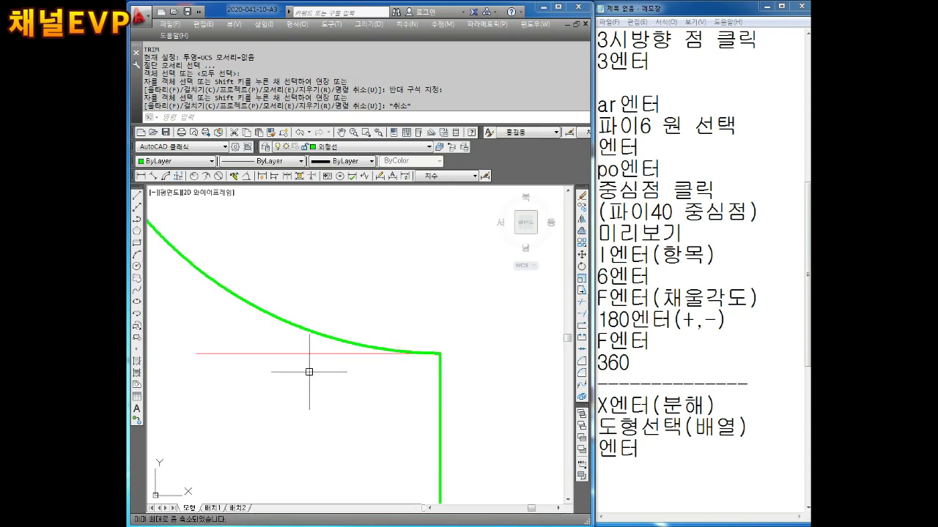
pyautogui.scroll(-1, 310, 372)
pyautogui.scroll(-1, 365, 351)
pyautogui.scroll(-1, 365, 351)
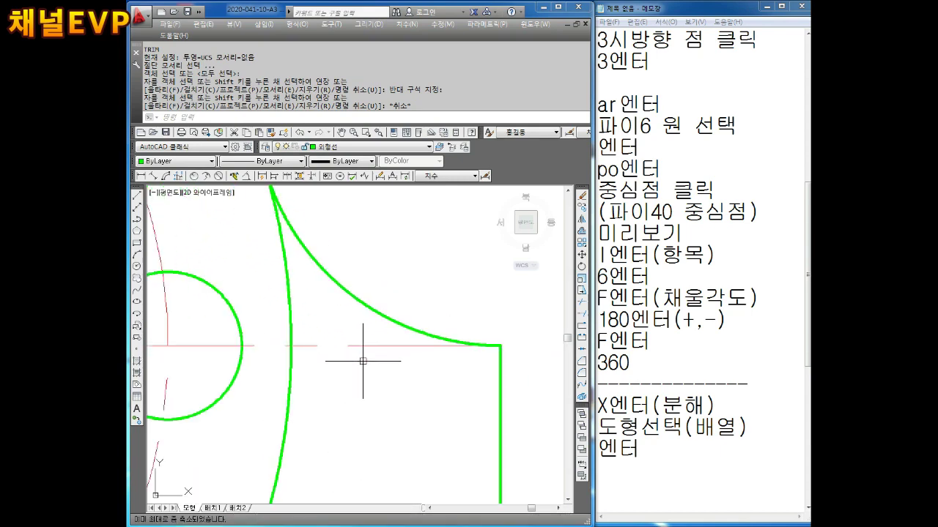
pyautogui.moveTo(364, 352); pyautogui.dragTo(438, 350, button='middle')
# Step: Zoom to show the whole drawing with all three sheets using ZOOM A
pyautogui.press('Escape')
pyautogui.press('Escape')
pyautogui.press('Escape')
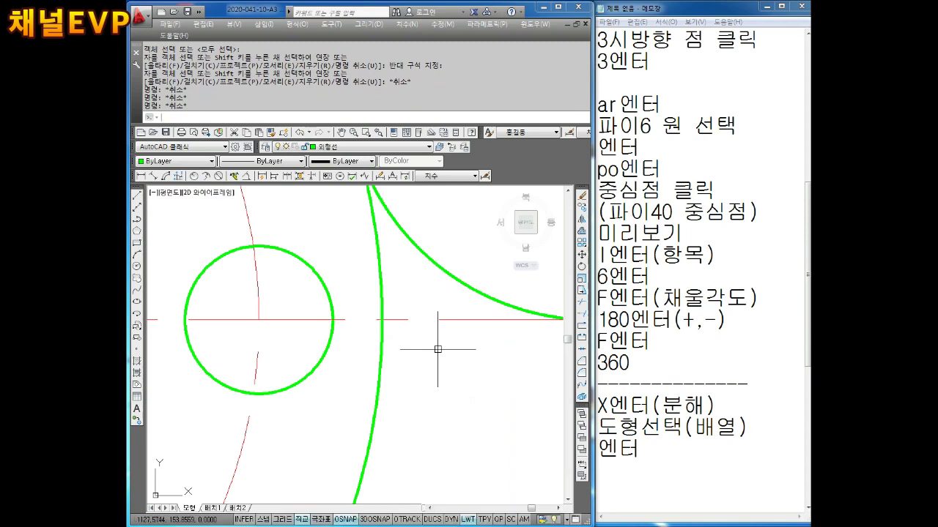
pyautogui.write('z')
pyautogui.press('Return')
pyautogui.write('a')
pyautogui.press('Return')
pyautogui.press('Escape')
pyautogui.press('Escape')
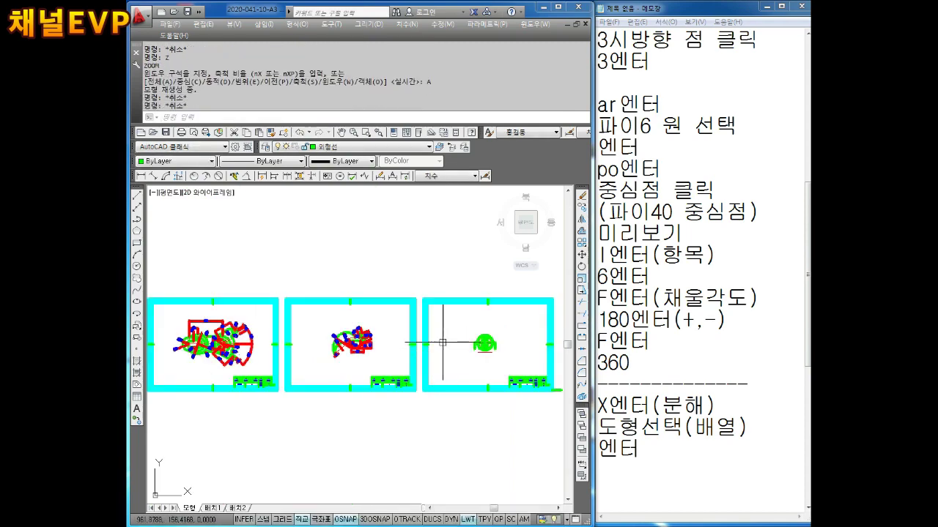
pyautogui.scroll(3, 438, 350)
pyautogui.scroll(2, 410, 359)
pyautogui.scroll(2, 355, 382)
pyautogui.scroll(-2, 355, 382)
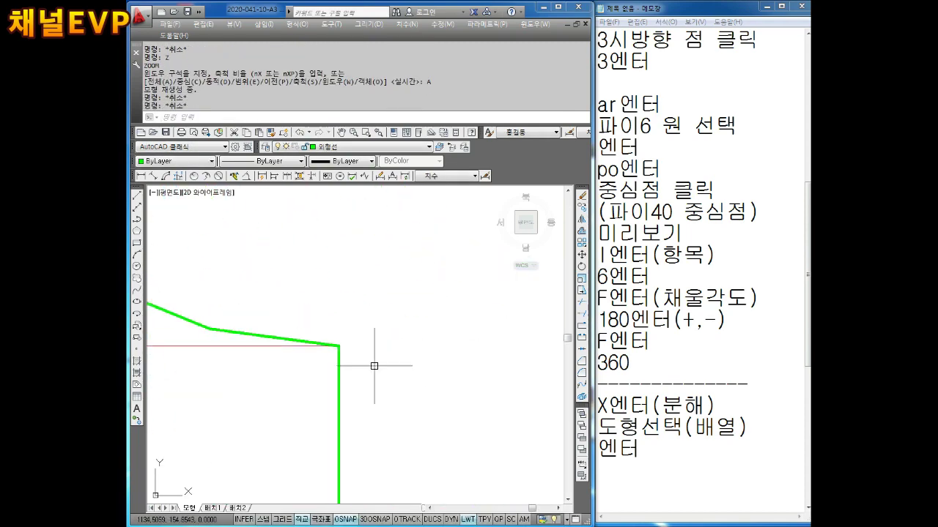
pyautogui.scroll(-1, 344, 384)
# Step: Select the rounded corner arc to inspect it, then clear the selection
pyautogui.click(341, 387)
pyautogui.scroll(-2, 362, 377)
pyautogui.press('Escape')
pyautogui.scroll(2, 352, 370)
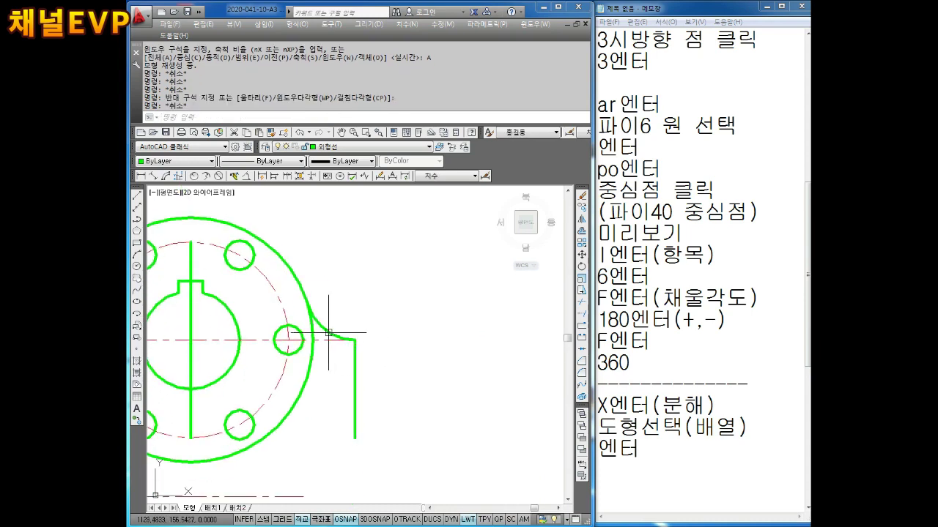
pyautogui.scroll(1, 333, 344)
pyautogui.click(329, 331)
pyautogui.scroll(1, 435, 396)
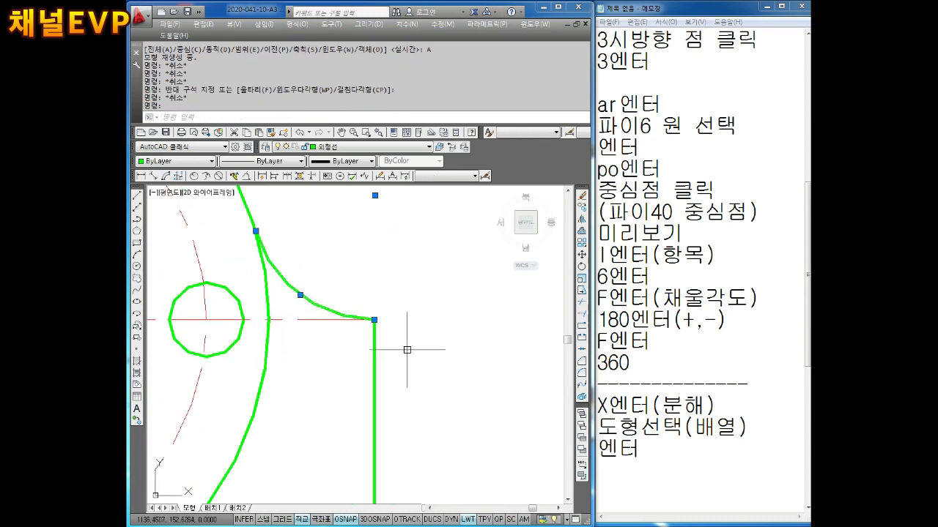
pyautogui.press('Escape')
pyautogui.click(346, 398)
pyautogui.scroll(2, 378, 351)
pyautogui.scroll(2, 367, 359)
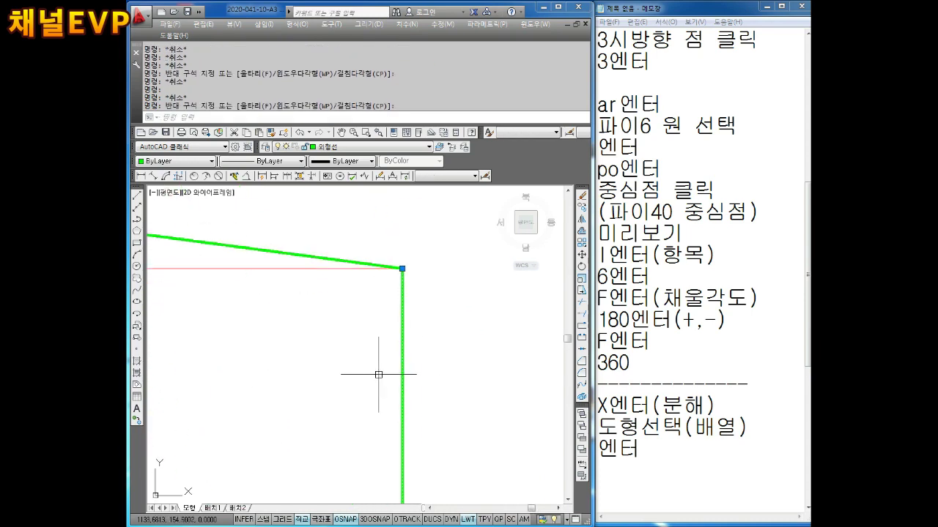
pyautogui.scroll(1, 381, 358)
pyautogui.scroll(-1, 407, 348)
pyautogui.press('Escape')
pyautogui.press('Escape')
pyautogui.press('Escape')
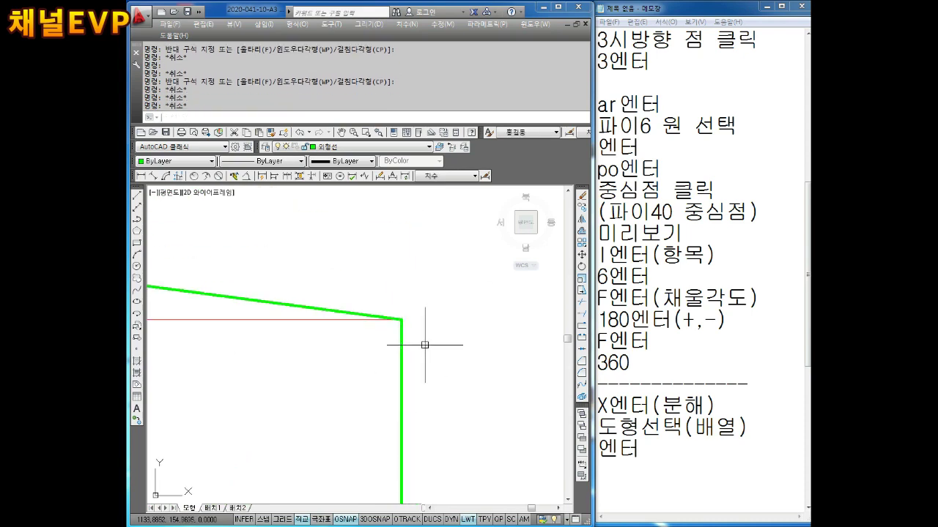
pyautogui.scroll(-3, 421, 348)
pyautogui.scroll(-2, 396, 345)
pyautogui.scroll(2, 367, 343)
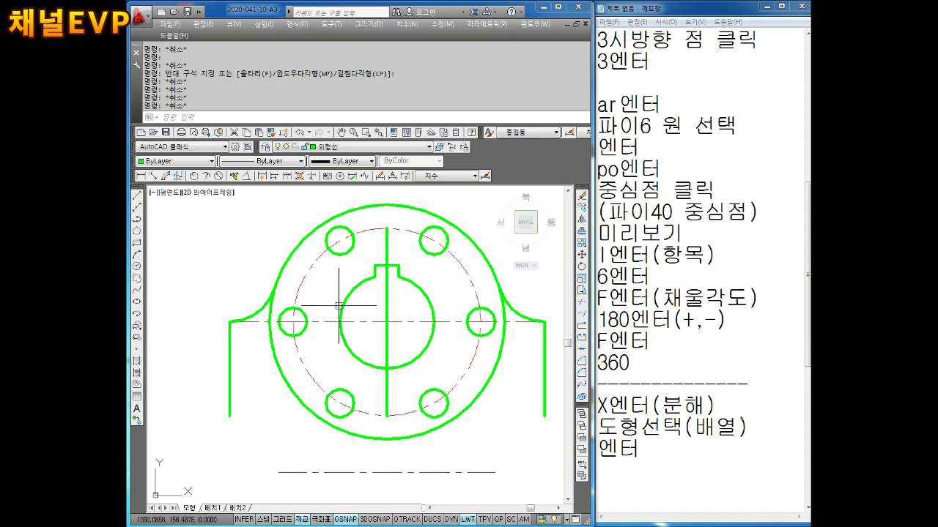
# Step: Switch to Notepad and add the F엔터 and R엔터 lines and the radius 10
pyautogui.moveTo(335, 323); pyautogui.dragTo(337, 368, button='middle')
pyautogui.press('Escape')
pyautogui.press('Escape')
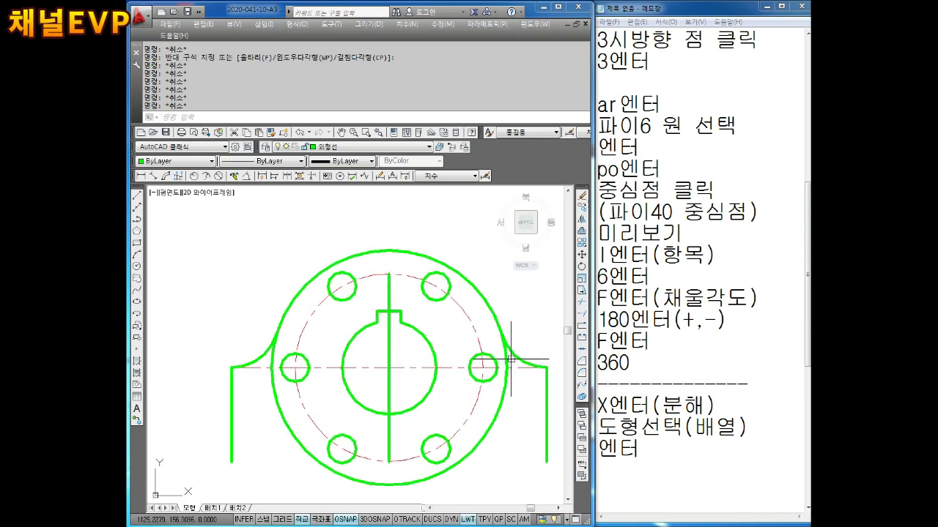
pyautogui.press('Return')
pyautogui.press('Escape')
pyautogui.click(645, 461)
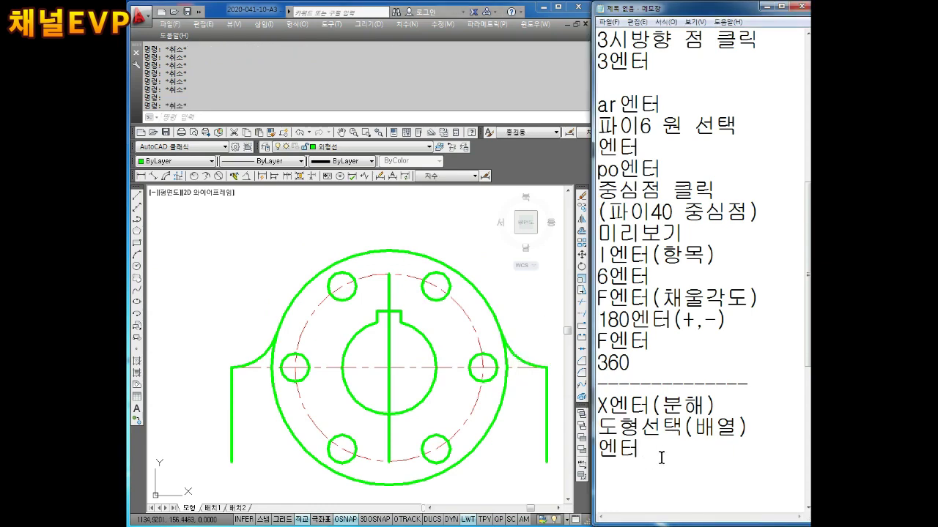
pyautogui.click(667, 485)
pyautogui.write('F엔')
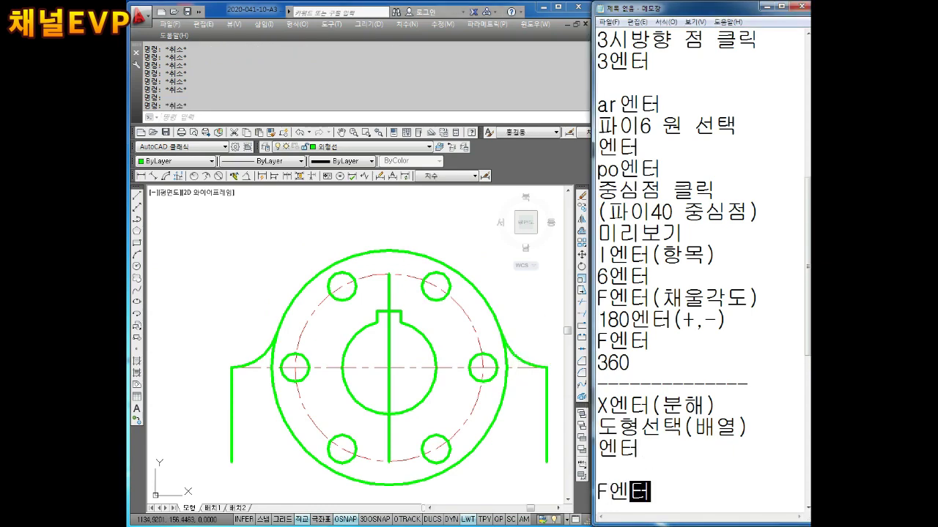
pyautogui.write('터')
pyautogui.press('Return')
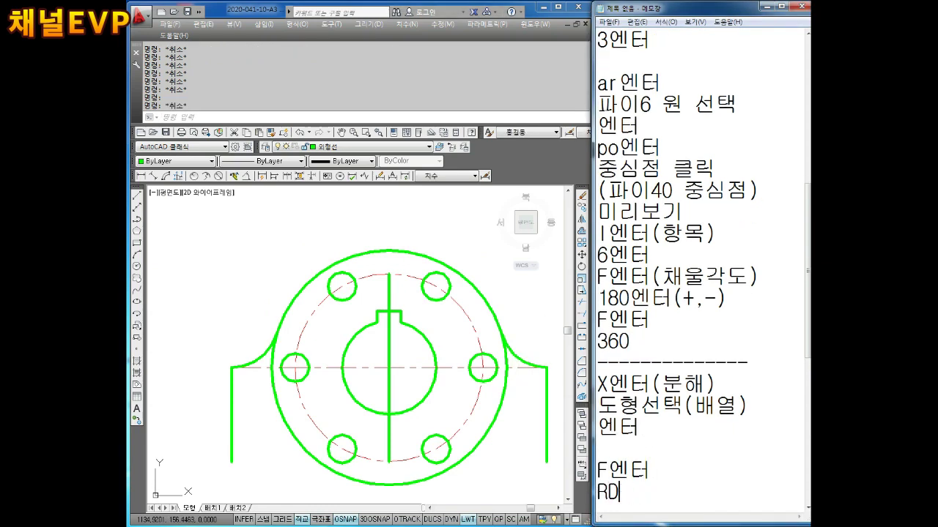
pyautogui.write('엔터')
pyautogui.press('Return')
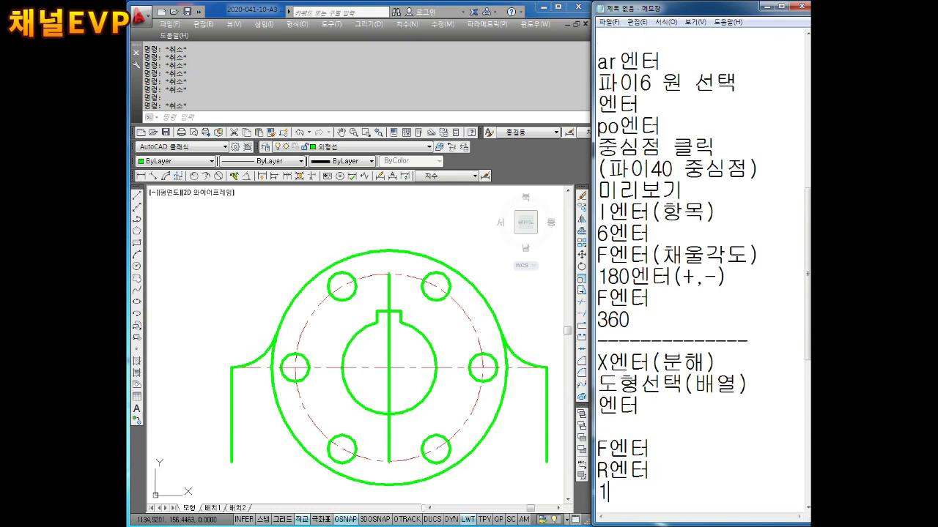
pyautogui.write('0')
pyautogui.press('Return')
# Step: Complete the notes with 10엔터, T엔터, N엔터 and 도형선택(2개)
pyautogui.write('엔')
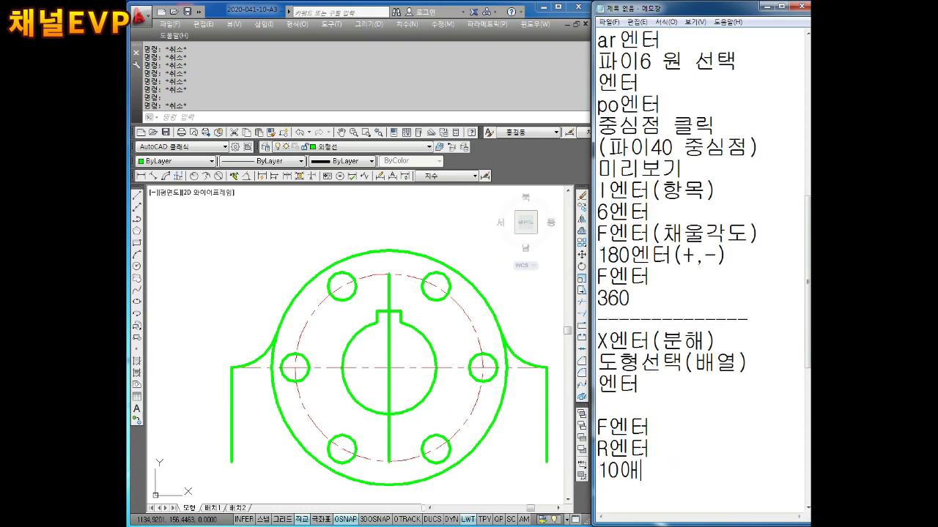
pyautogui.write('터')
pyautogui.press('Return')
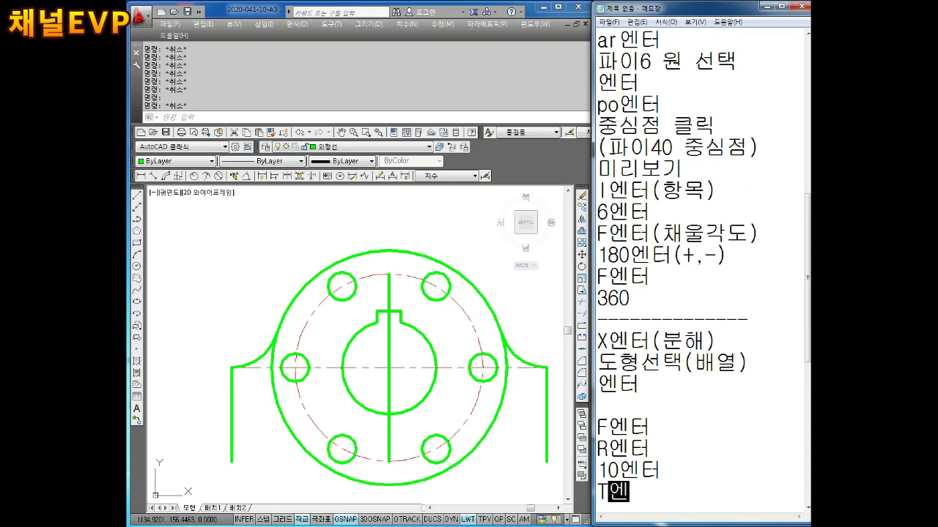
pyautogui.write('터')
pyautogui.press('Return')
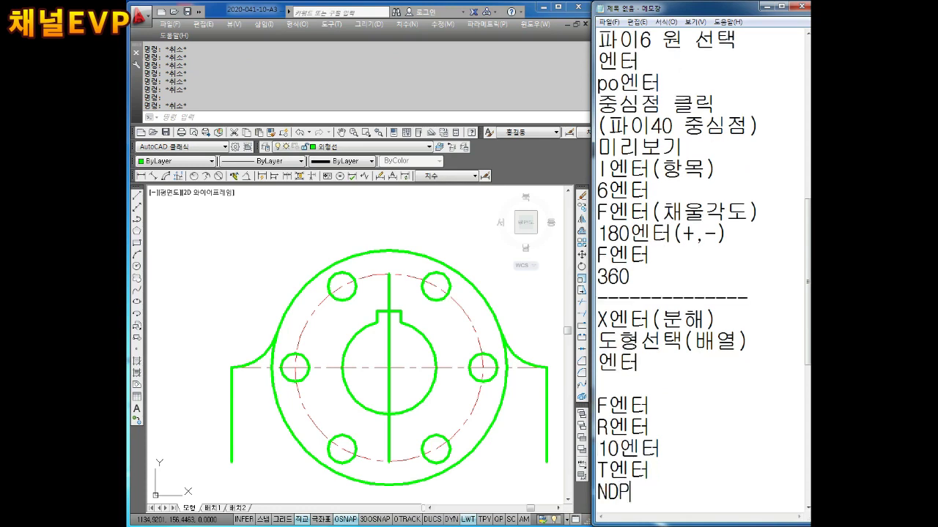
pyautogui.write('엔ㅌ')
pyautogui.press('Return')
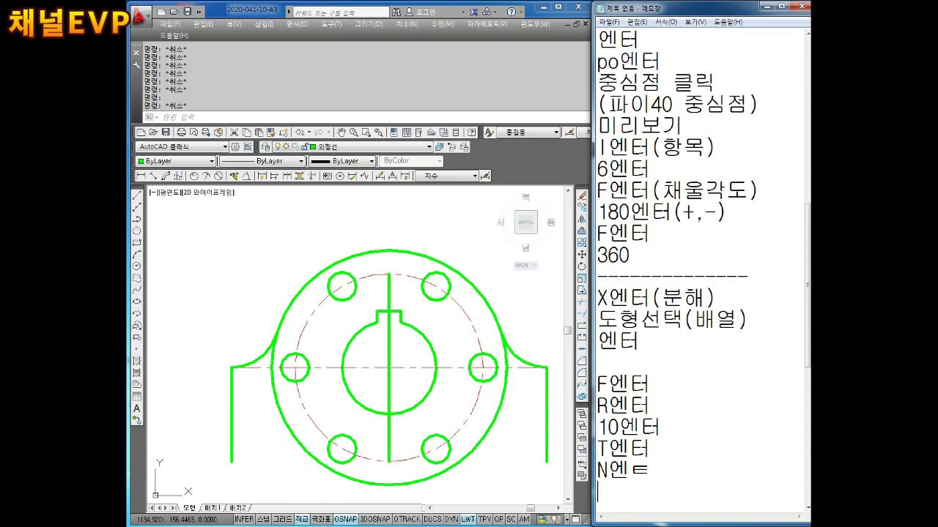
pyautogui.write('터')
pyautogui.press('Return')
pyautogui.write('도형')
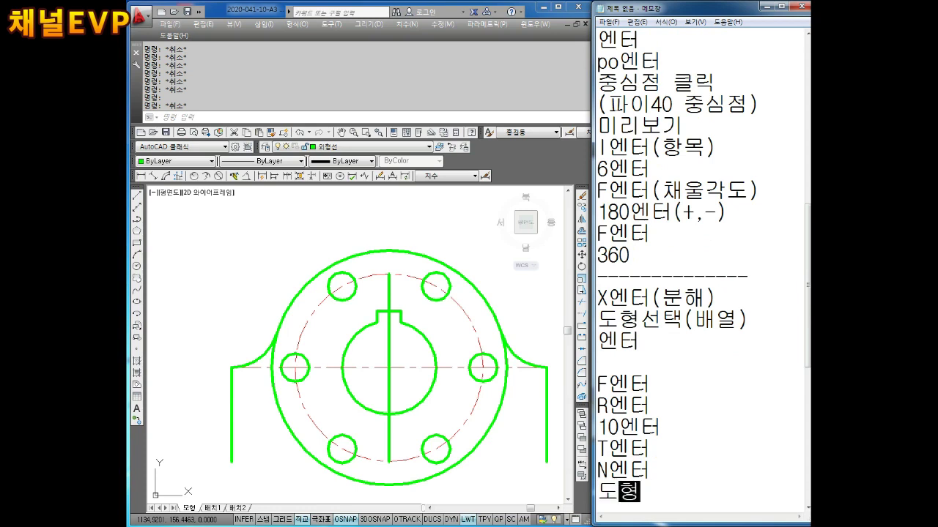
pyautogui.write('ㅅ탁')
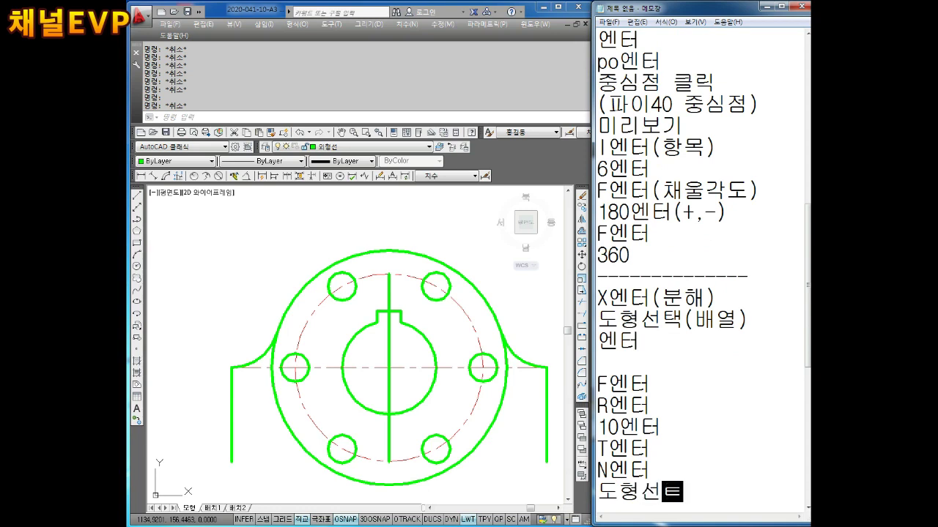
pyautogui.write('택')
pyautogui.press('Return')
pyautogui.press('Return')
pyautogui.press('Return')
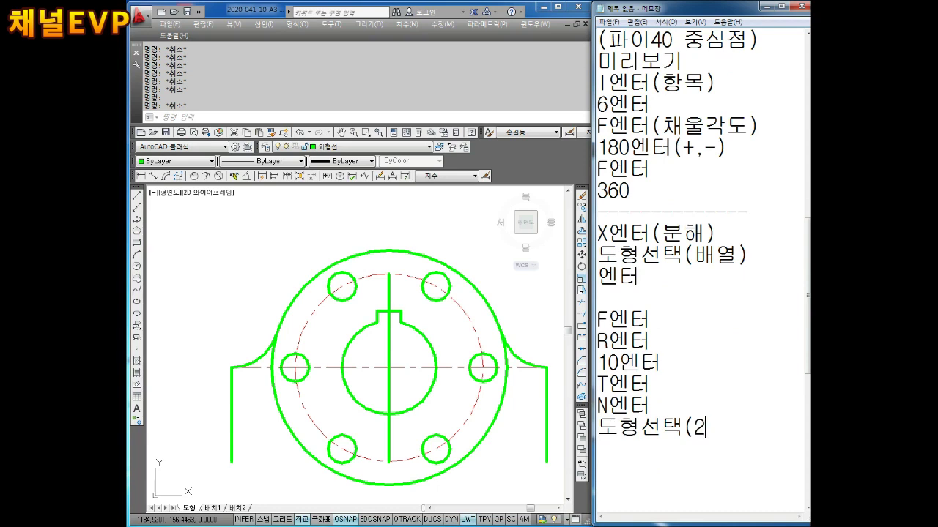
# Step: Put the vertical line through the hub centre on the center-line layer
pyautogui.write(')')
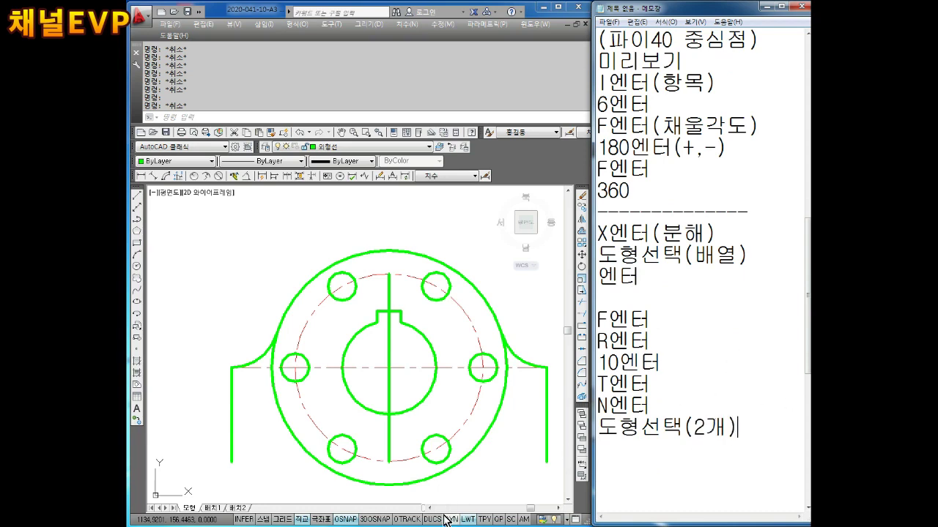
pyautogui.moveTo(450, 418); pyautogui.dragTo(437, 386, button='middle')
pyautogui.click(376, 322)
pyautogui.click(363, 313)
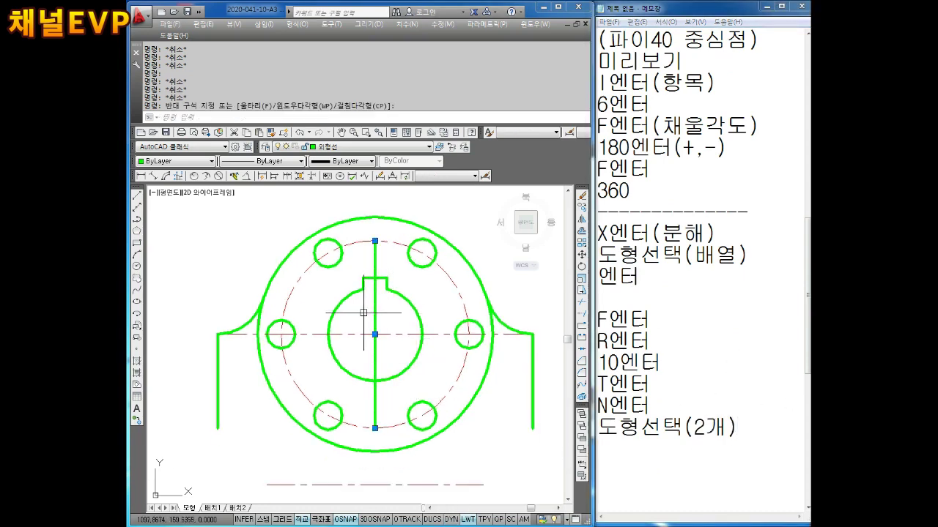
pyautogui.click(327, 150)
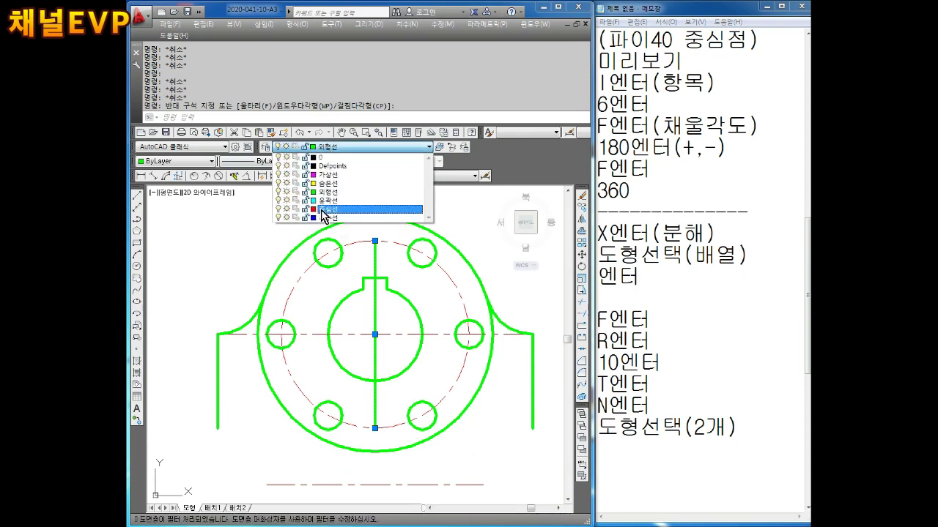
pyautogui.click(340, 212)
pyautogui.press('Escape')
pyautogui.press('Escape')
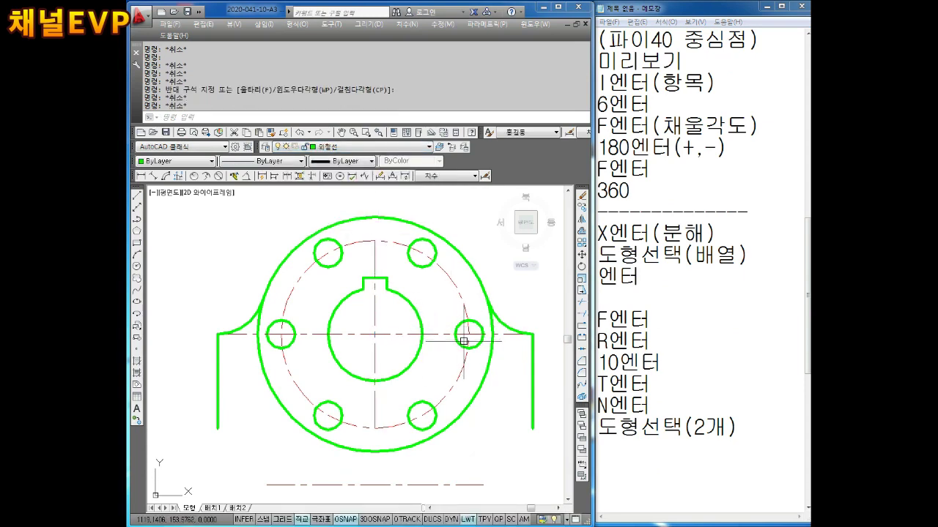
pyautogui.press('Escape')
pyautogui.press('Escape')
pyautogui.press('Escape')
pyautogui.press('Escape')
pyautogui.press('Escape')
pyautogui.press('Escape')
pyautogui.write('ex')
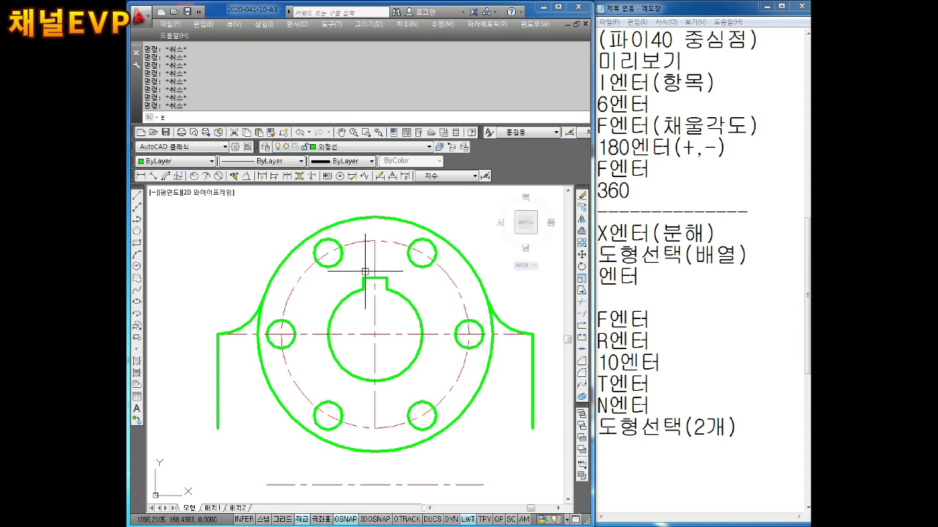
pyautogui.press('Return')
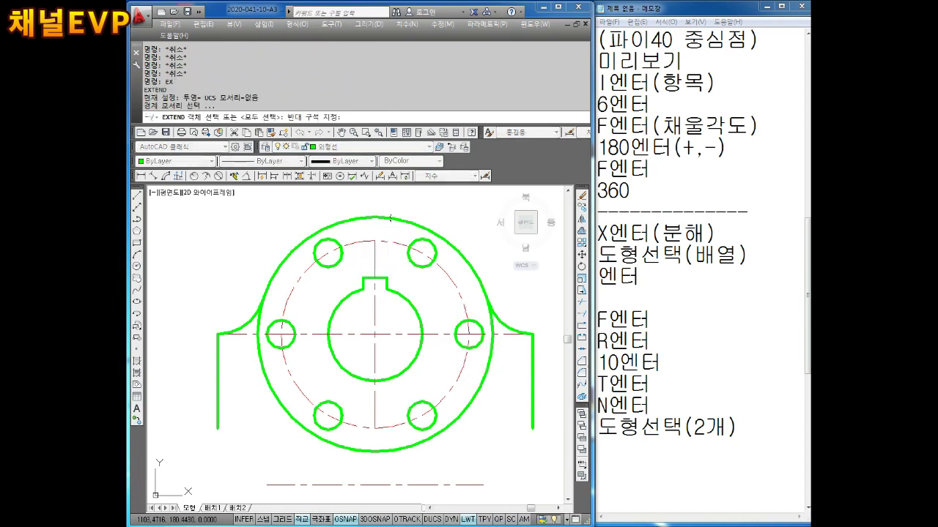
pyautogui.click(390, 219)
pyautogui.press('Return')
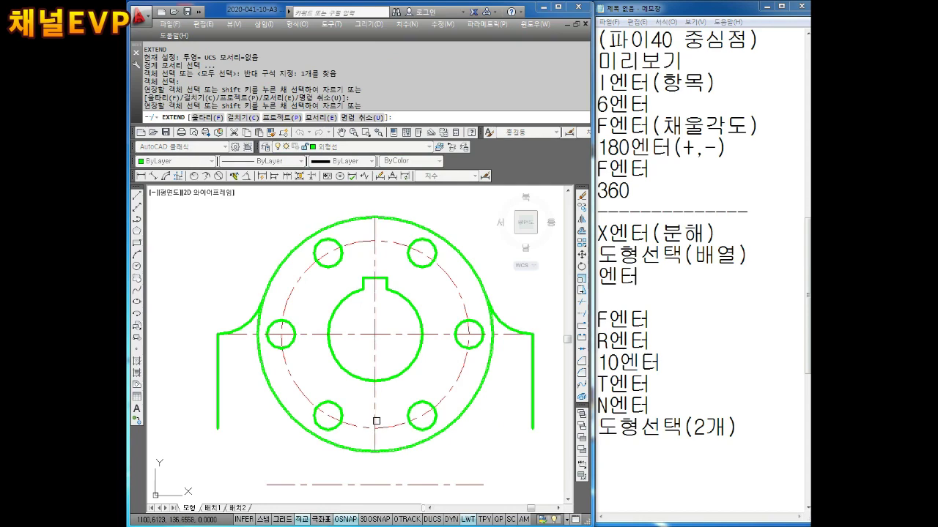
pyautogui.click(376, 421)
pyautogui.moveTo(319, 334); pyautogui.dragTo(314, 262, button='middle')
pyautogui.press('Escape')
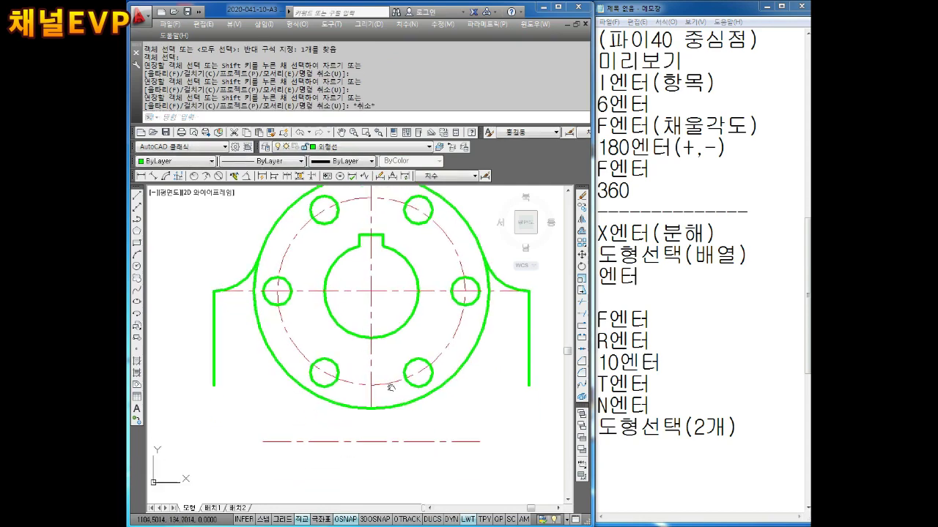
pyautogui.press('Escape')
pyautogui.press('Escape')
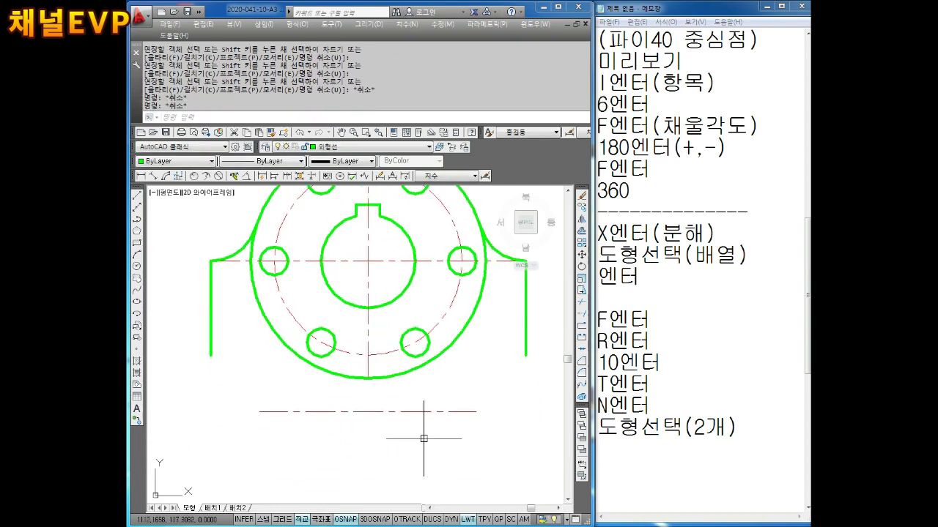
pyautogui.press('Escape')
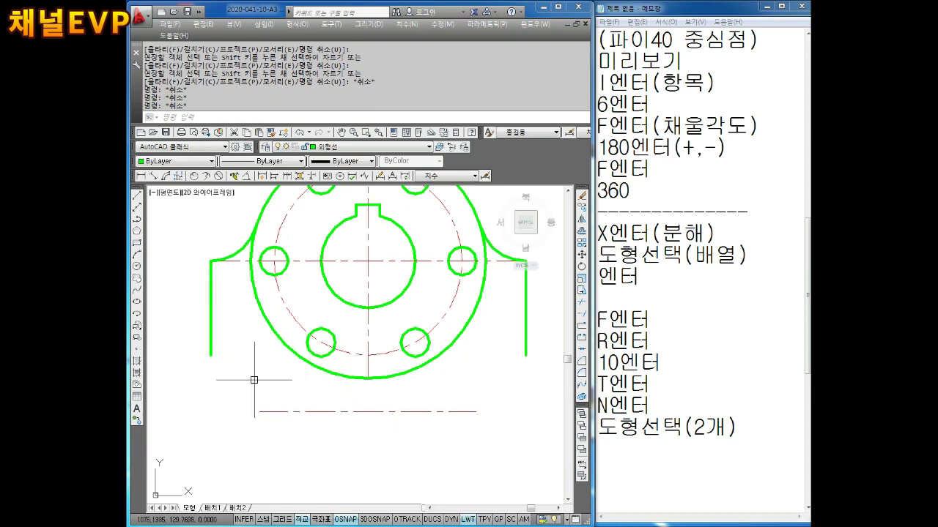
pyautogui.press('Escape')
pyautogui.press('Escape')
pyautogui.press('Escape')
pyautogui.write('F')
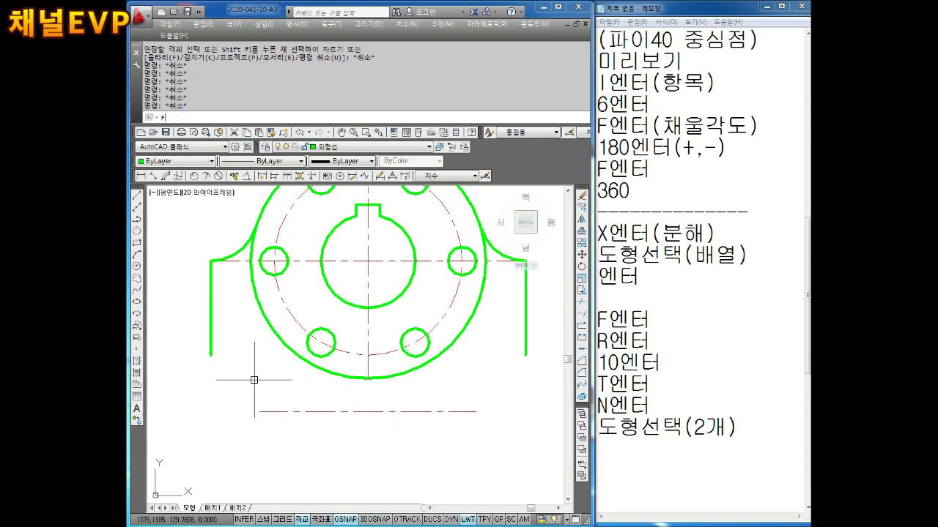
pyautogui.press('Return')
pyautogui.write('R')
pyautogui.press('Return')
pyautogui.write('0')
pyautogui.press('Return')
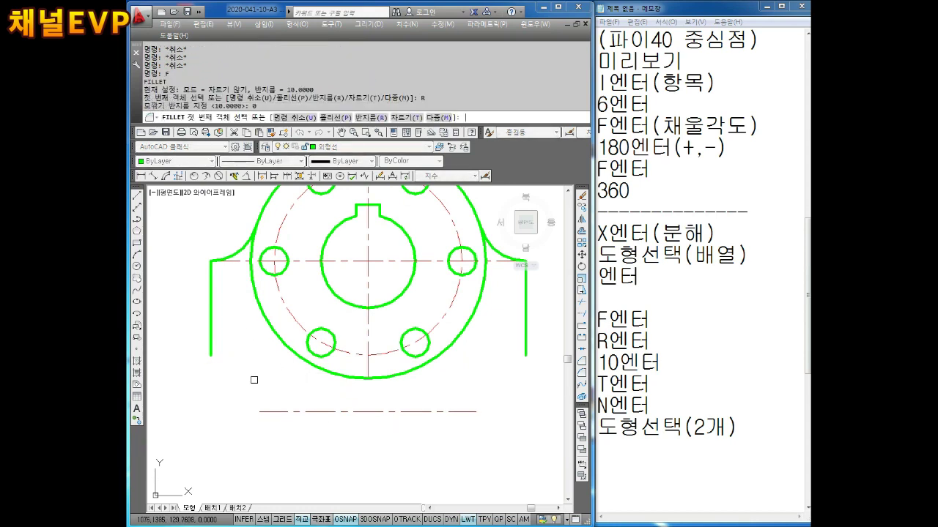
pyautogui.press('Return')
pyautogui.write('T')
pyautogui.press('Return')
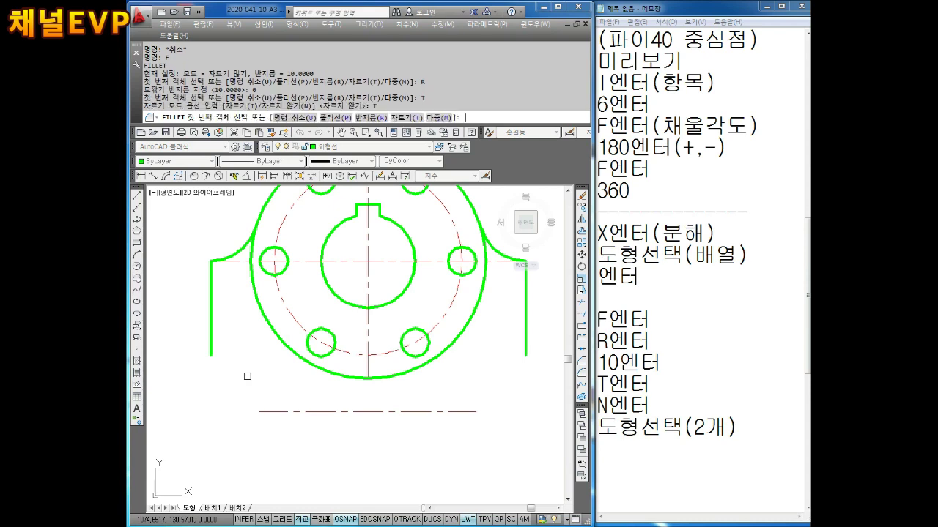
pyautogui.click(211, 332)
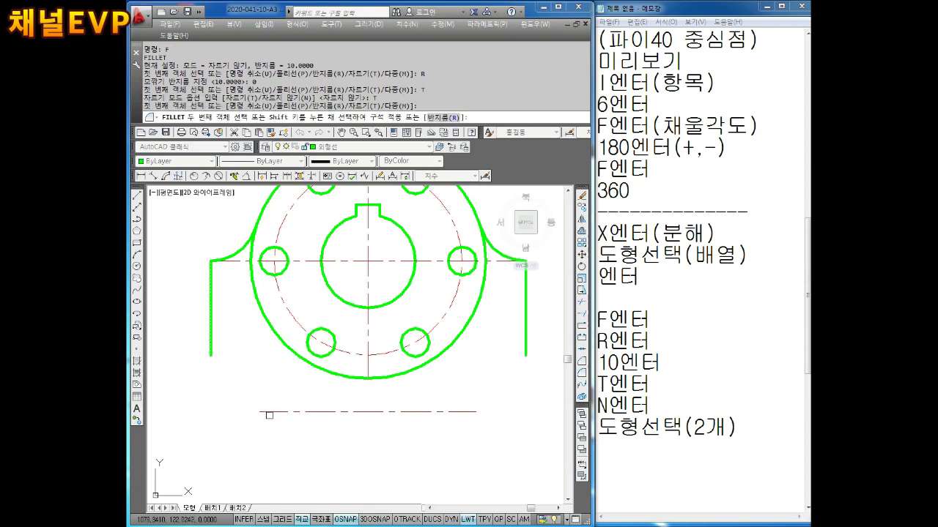
pyautogui.click(264, 411)
pyautogui.press('Return')
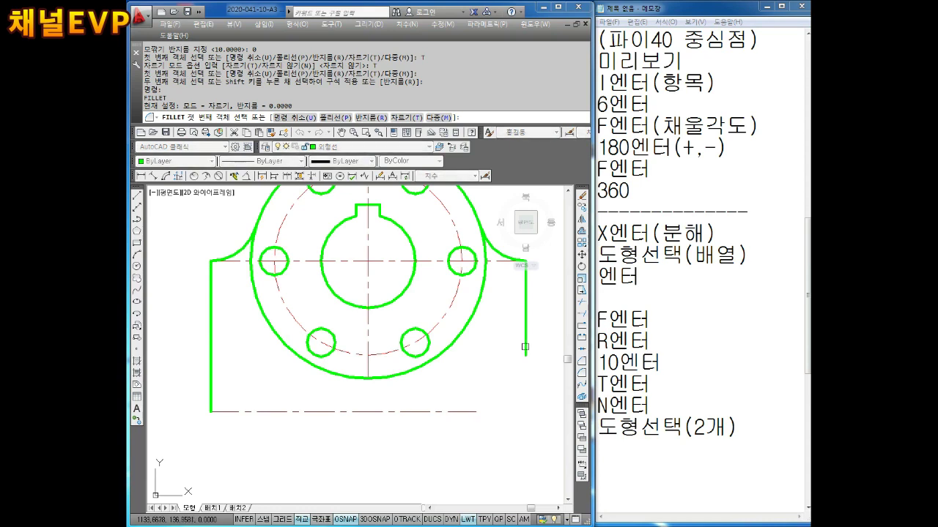
pyautogui.click(521, 351)
pyautogui.click(478, 412)
pyautogui.press('Escape')
pyautogui.press('Escape')
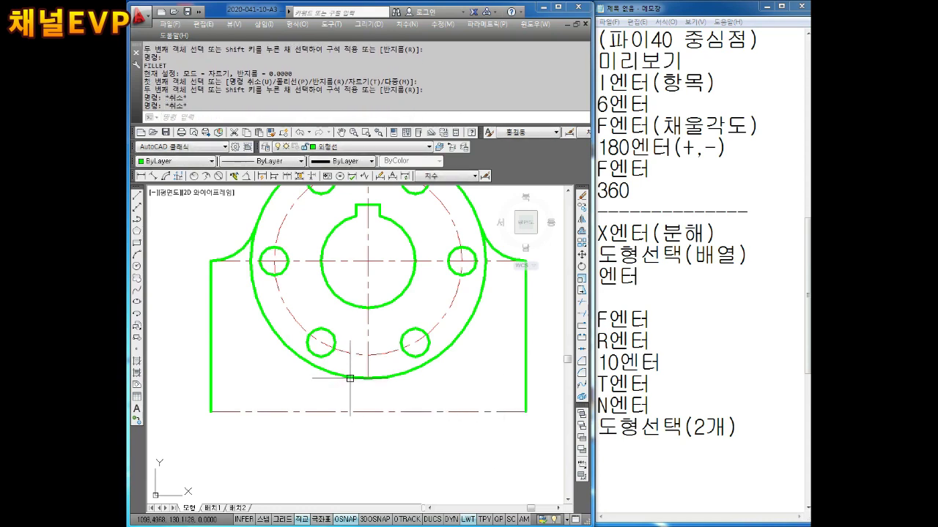
pyautogui.moveTo(272, 351); pyautogui.dragTo(259, 336, button='middle')
pyautogui.press('Escape')
pyautogui.press('Escape')
pyautogui.press('Escape')
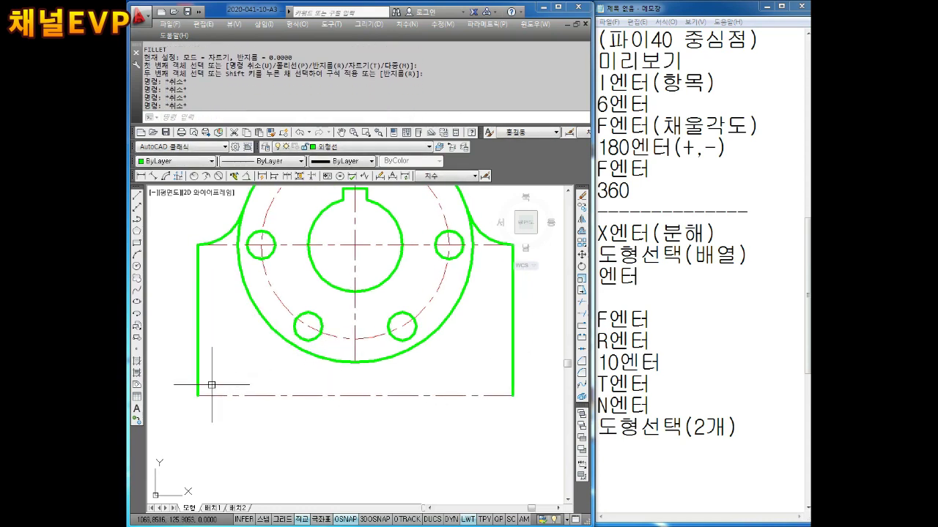
pyautogui.press('Escape')
pyautogui.press('Escape')
pyautogui.press('Escape')
pyautogui.press('Return')
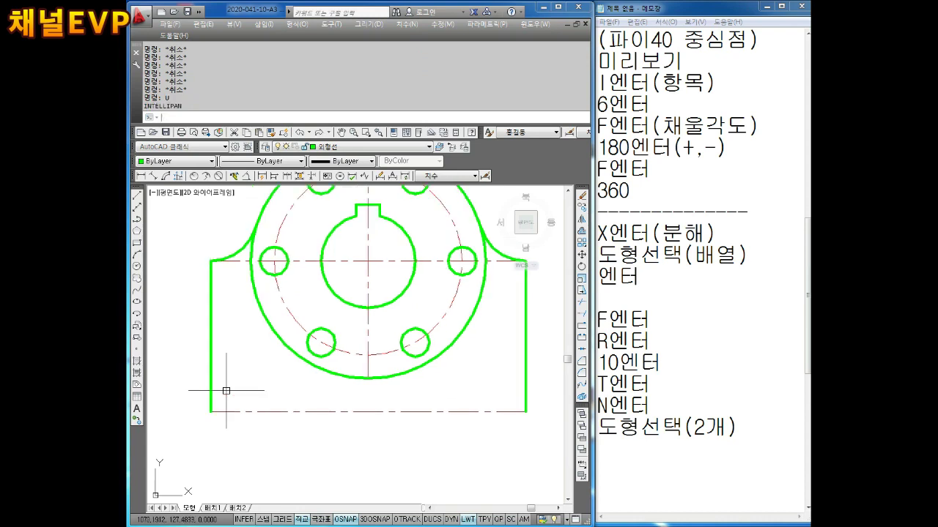
pyautogui.write('u')
pyautogui.press('Return')
pyautogui.write('u')
pyautogui.press('Return')
pyautogui.press('Escape')
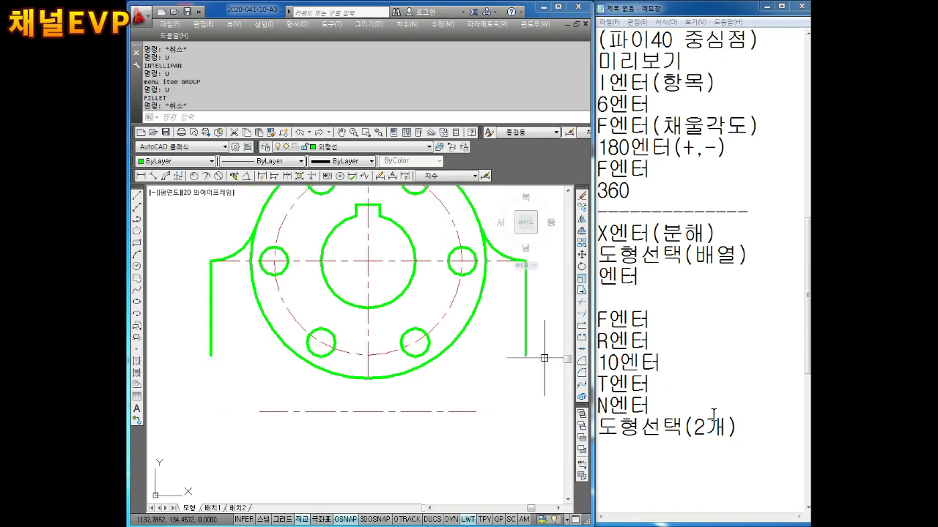
pyautogui.click(627, 449)
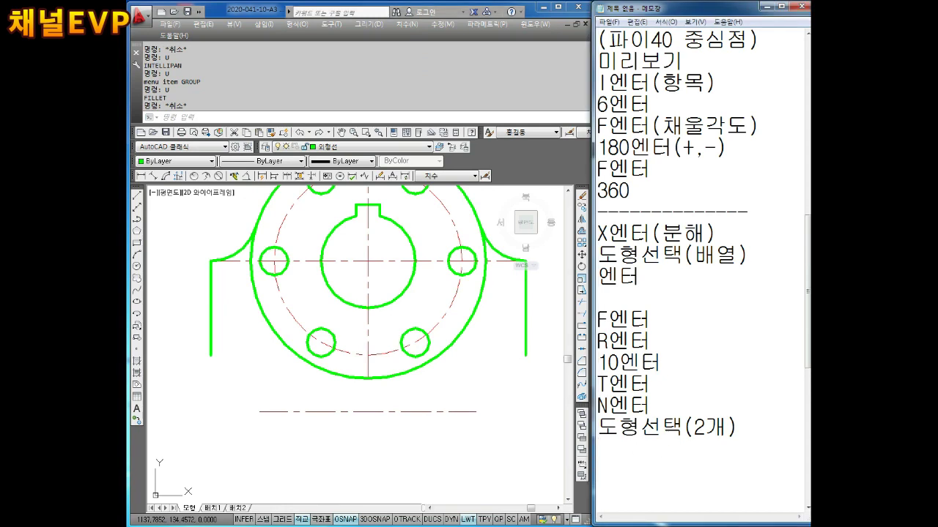
# Step: Add the lines F엔터, R엔터, 0엔터, T엔터 and T엔터 to the Notepad notes
pyautogui.write('F에ㄴㅌ')
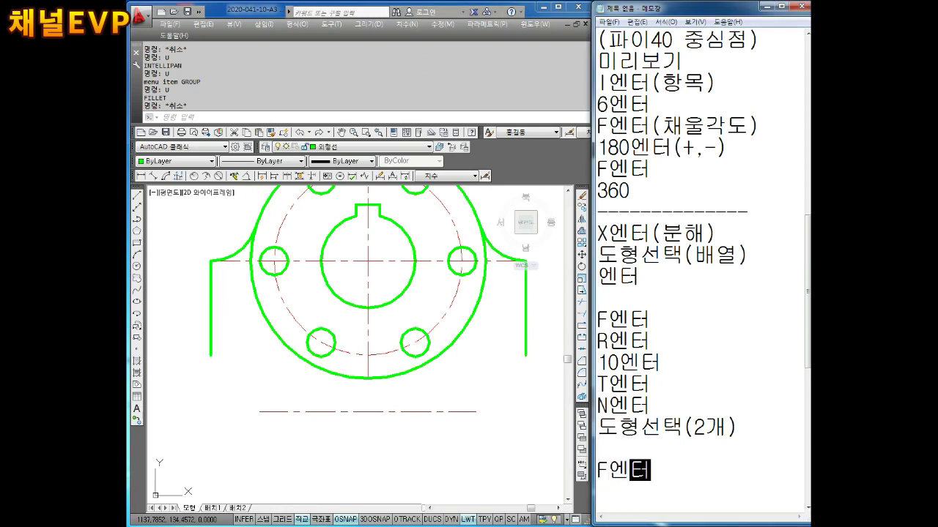
pyautogui.press('Return')
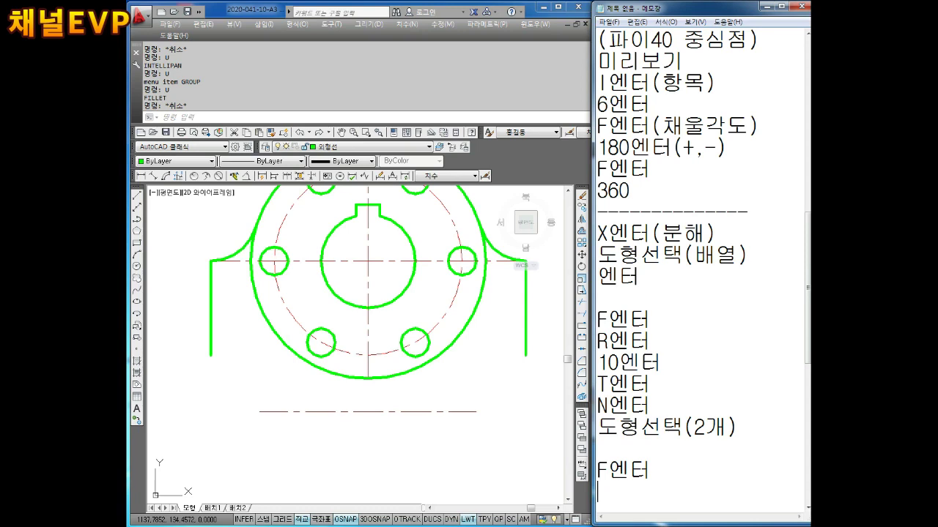
pyautogui.write('R엔터')
pyautogui.press('Return')
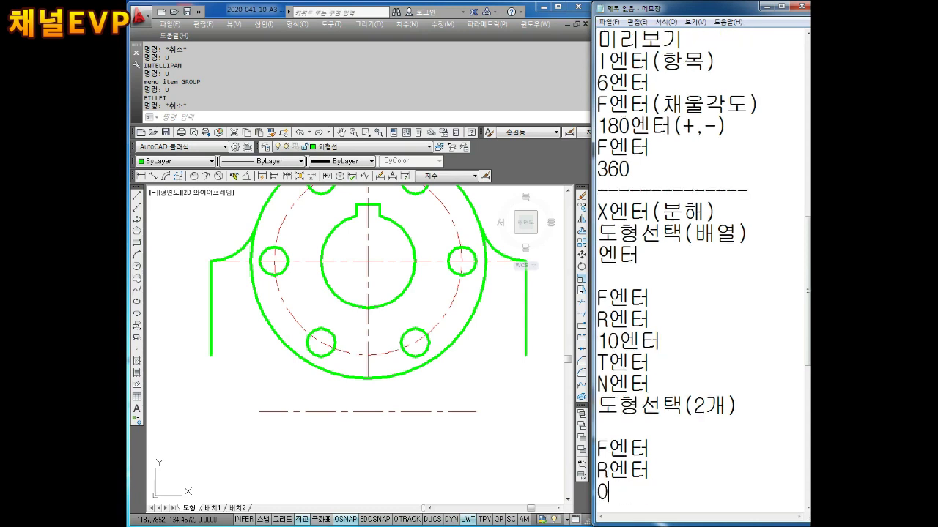
pyautogui.write('엔터')
pyautogui.press('Return')
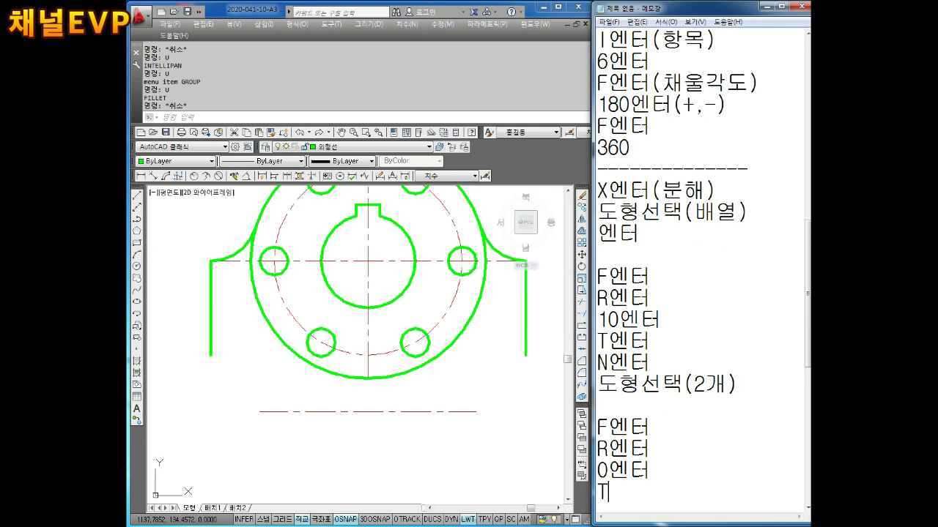
pyautogui.write('ㅇ[')
pyautogui.write('터')
pyautogui.press('Return')
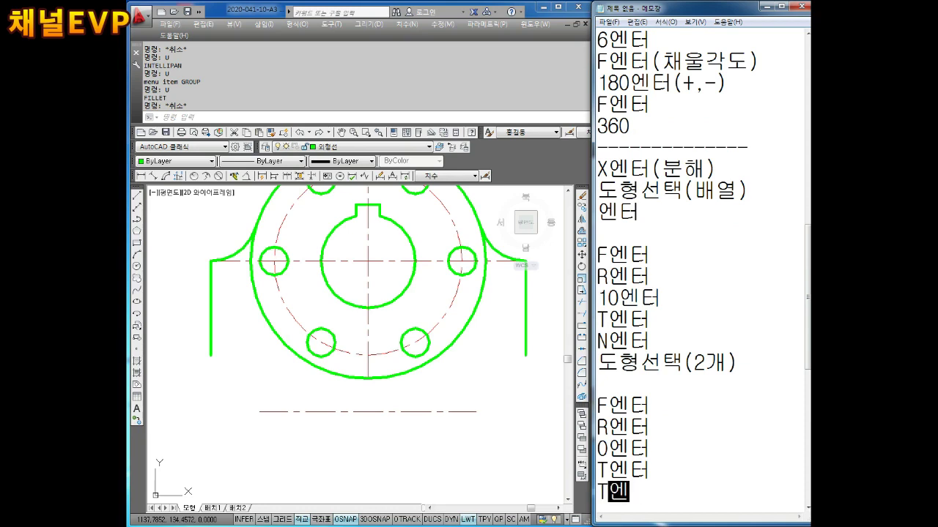
pyautogui.write('터')
pyautogui.press('Return')
# Step: Copy the 도형선택(2개) line and paste it as the last line of the notes
pyautogui.moveTo(734, 353); pyautogui.dragTo(600, 351)
pyautogui.hotkey('ctrl', 'c')
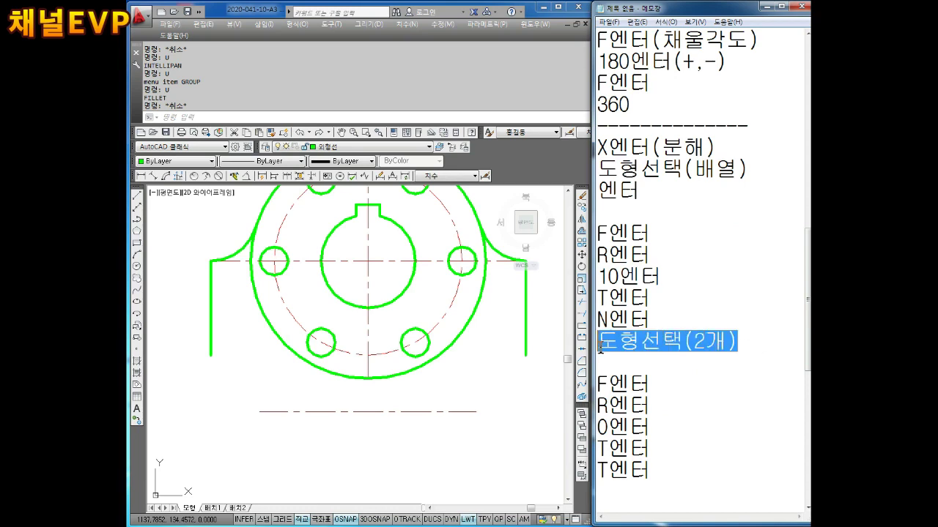
pyautogui.click(612, 486)
pyautogui.hotkey('ctrl', 'v')
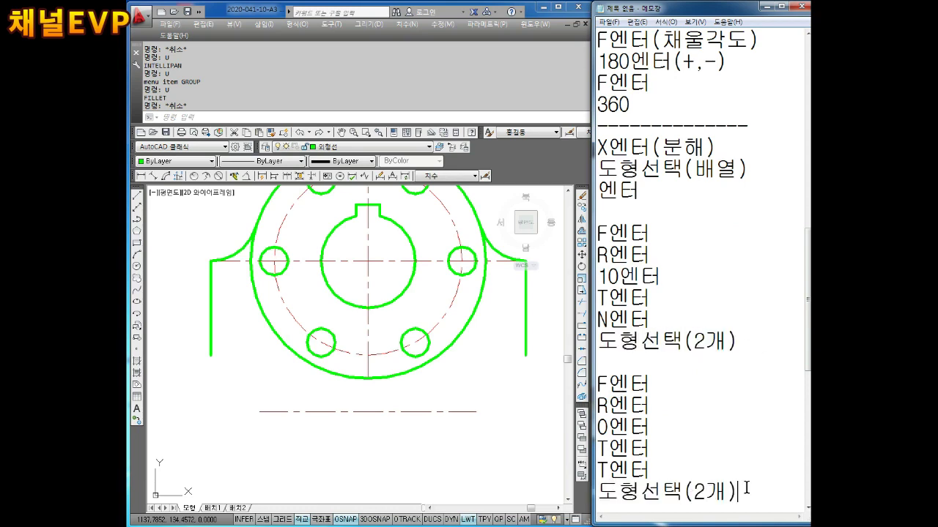
pyautogui.press('Return')
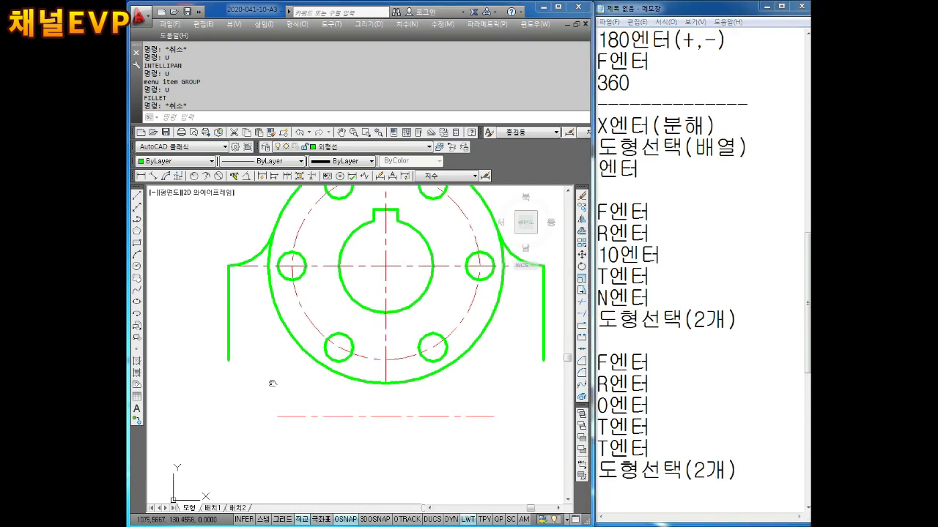
# Step: Set up FILLET with radius 0 and Trim mode on
pyautogui.moveTo(256, 393); pyautogui.dragTo(285, 383, button='middle')
pyautogui.press('Escape')
pyautogui.press('Escape')
pyautogui.press('Escape')
pyautogui.write('f')
pyautogui.press('Return')
pyautogui.write('r')
pyautogui.press('Return')
pyautogui.write('0')
pyautogui.press('Return')
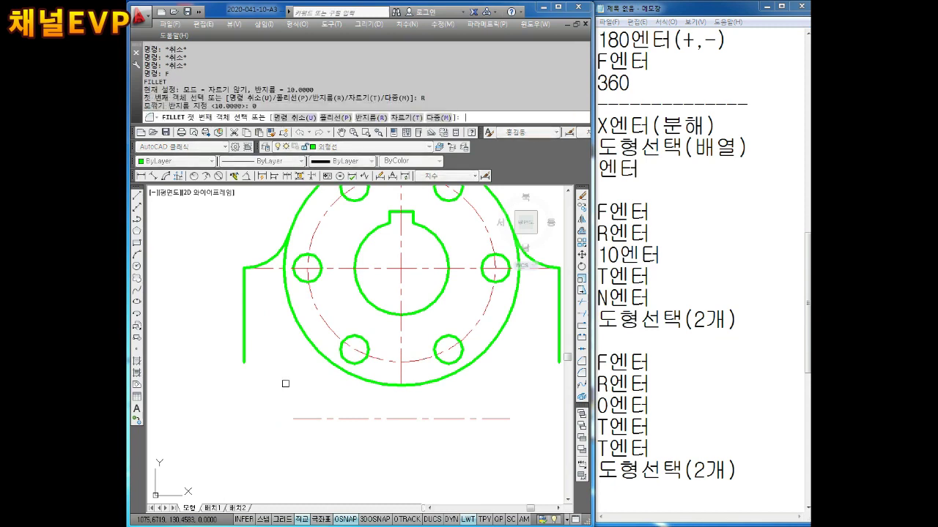
pyautogui.write('t')
pyautogui.press('Return')
pyautogui.write('t')
pyautogui.press('Return')
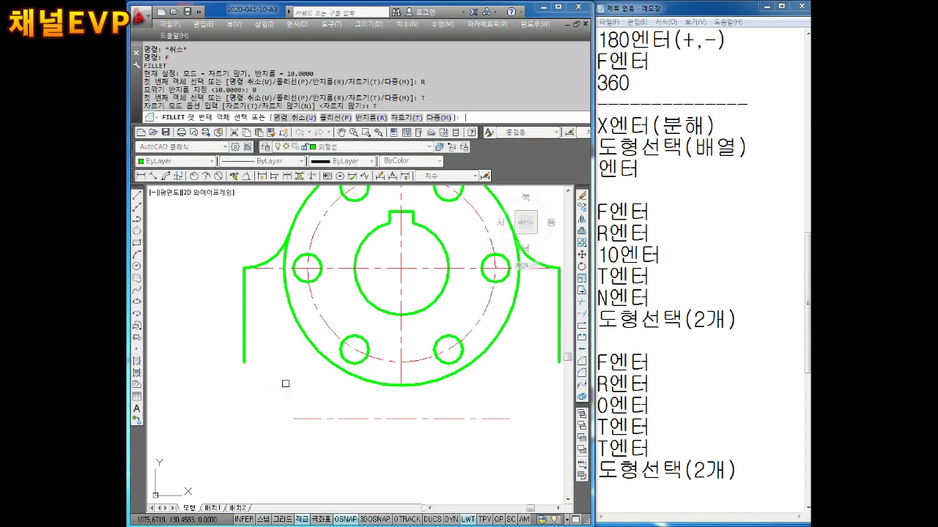
# Step: Join the left and right base lines to the bottom line at sharp corners
pyautogui.click(243, 349)
pyautogui.click(302, 420)
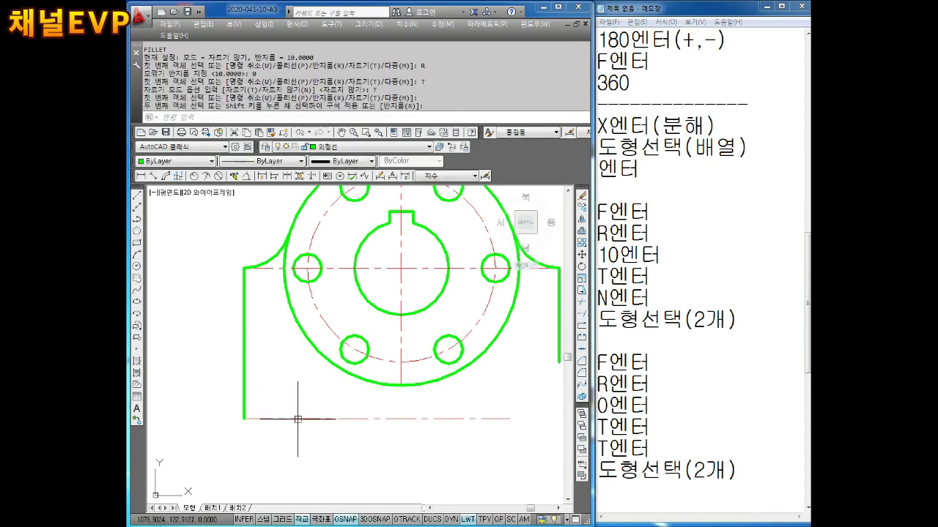
pyautogui.moveTo(494, 400); pyautogui.dragTo(461, 408, button='middle')
pyautogui.press('Return')
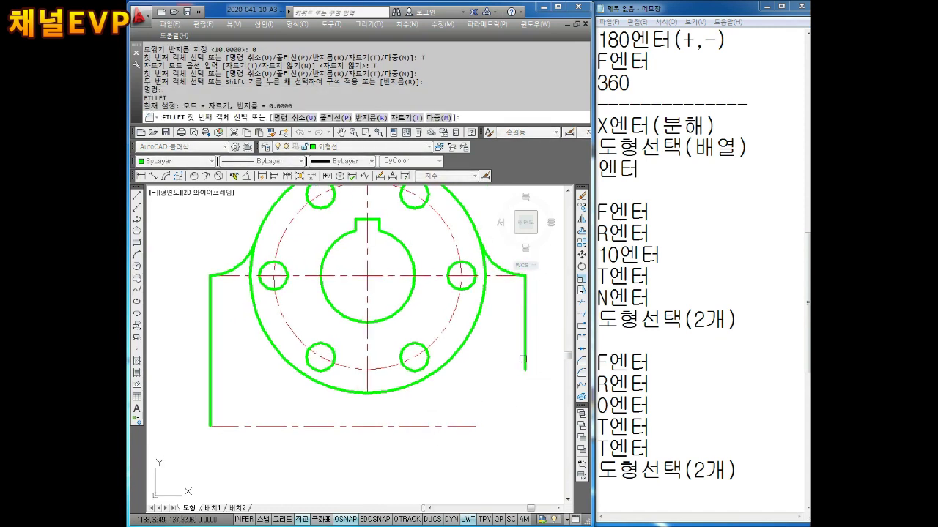
pyautogui.click(521, 363)
pyautogui.click(474, 426)
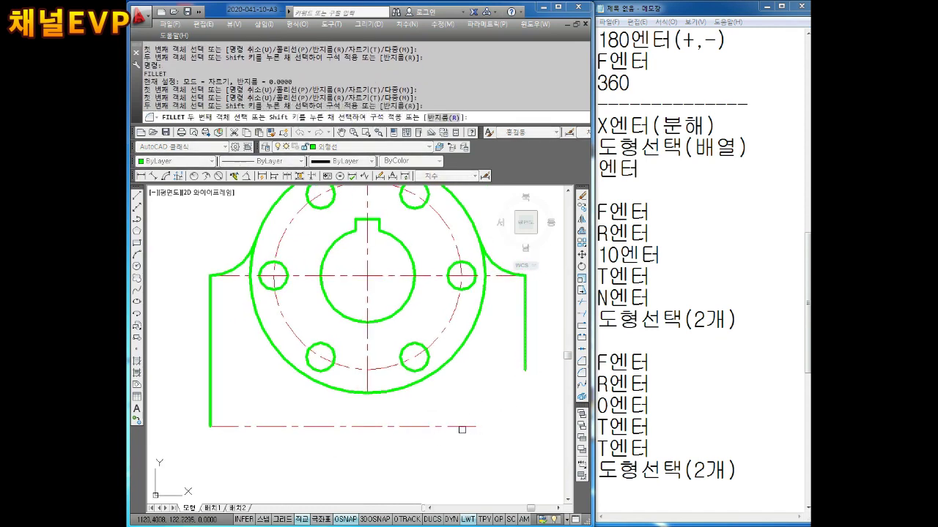
pyautogui.press('Escape')
pyautogui.press('Escape')
pyautogui.press('Escape')
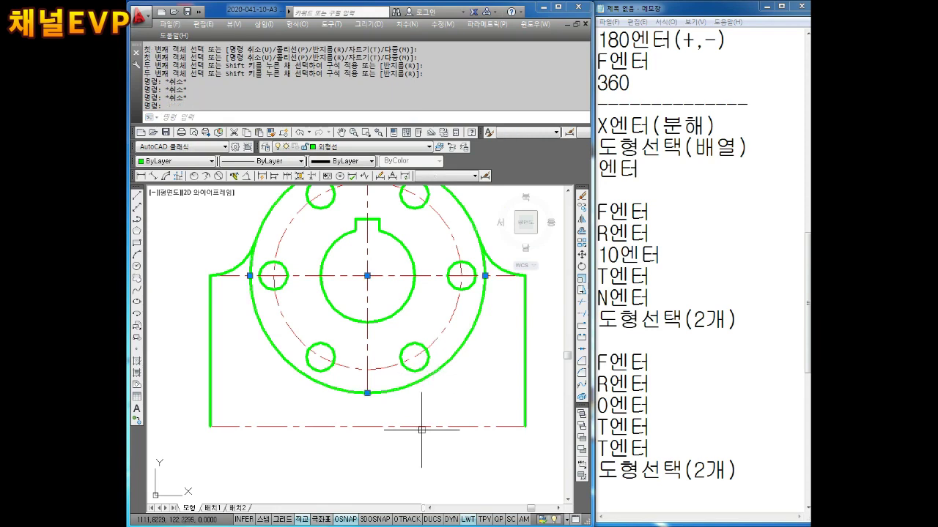
# Step: Move the dashed bottom line onto the 외형선 layer
pyautogui.click(414, 425)
pyautogui.click(414, 446)
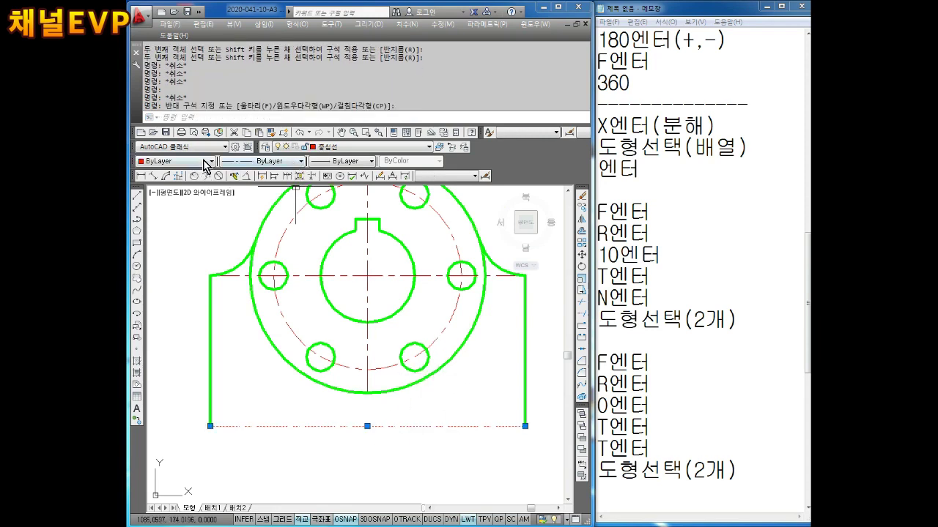
pyautogui.click(333, 148)
pyautogui.click(331, 191)
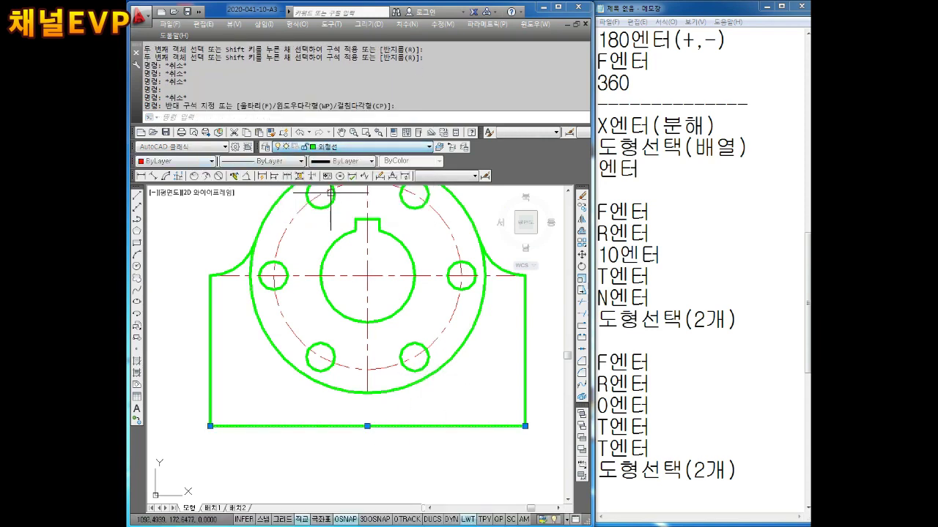
pyautogui.press('Escape')
pyautogui.press('Escape')
pyautogui.press('Escape')
pyautogui.press('Escape')
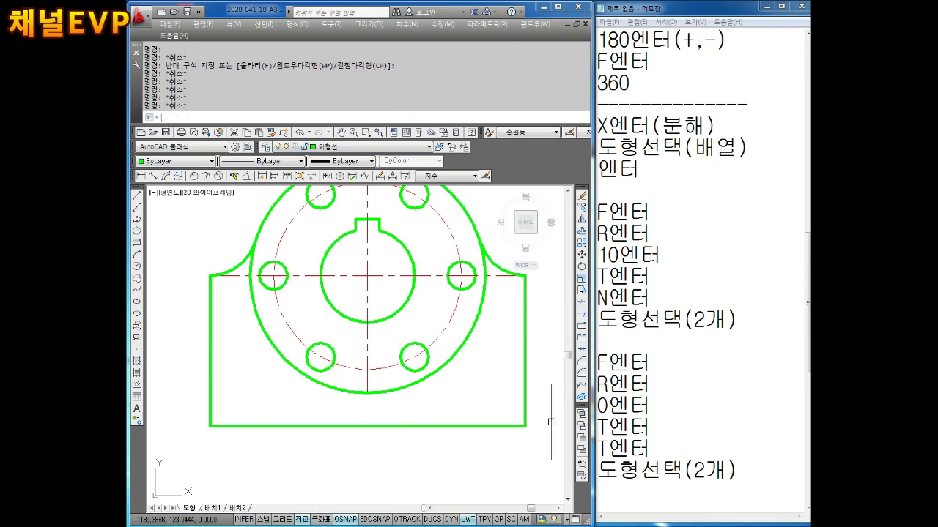
# Step: Offset the base's bottom line 7 units upward
pyautogui.write('o')
pyautogui.press('Return')
pyautogui.write('7')
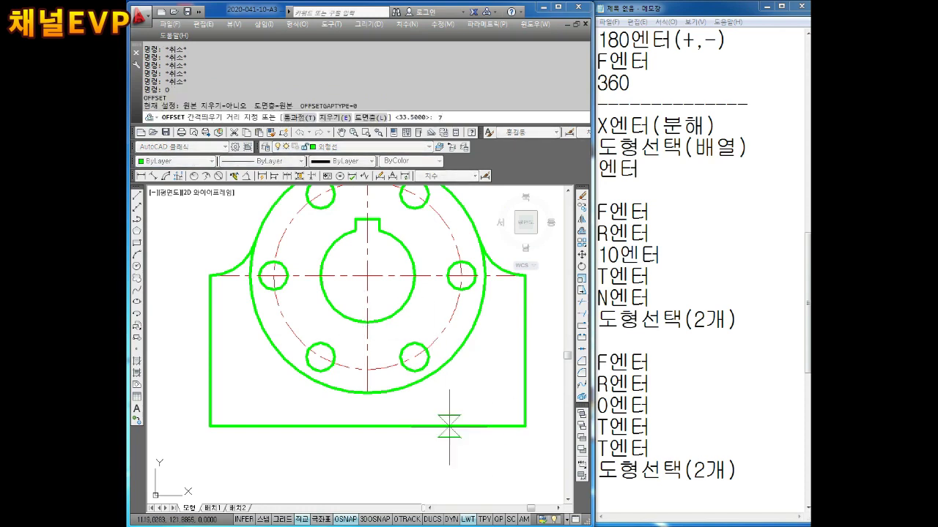
pyautogui.press('Return')
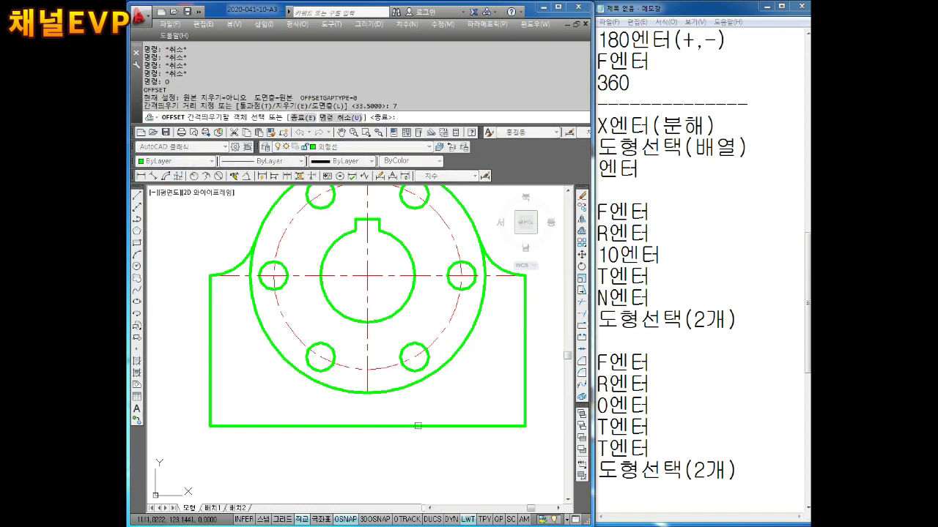
pyautogui.click(418, 426)
pyautogui.click(418, 400)
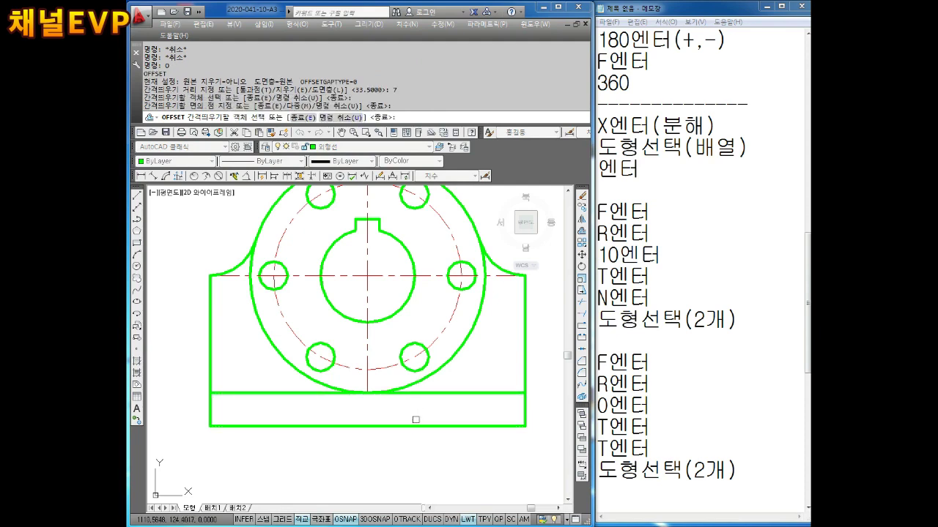
pyautogui.moveTo(415, 420); pyautogui.dragTo(429, 411, button='middle')
pyautogui.press('Escape')
pyautogui.press('Escape')
pyautogui.press('Escape')
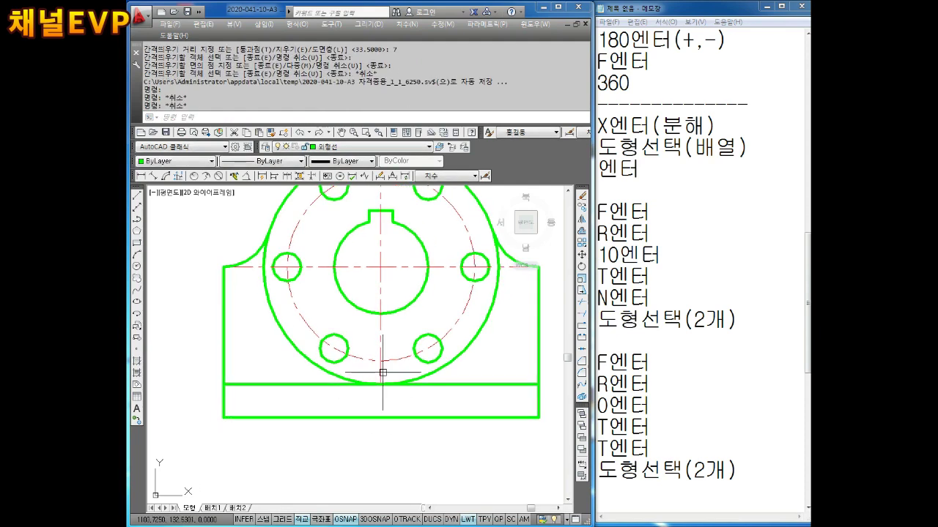
pyautogui.press('Escape')
pyautogui.press('Escape')
pyautogui.press('Escape')
pyautogui.press('Escape')
# Step: Offset the vertical centre line 15 units to both the left and right
pyautogui.write('o')
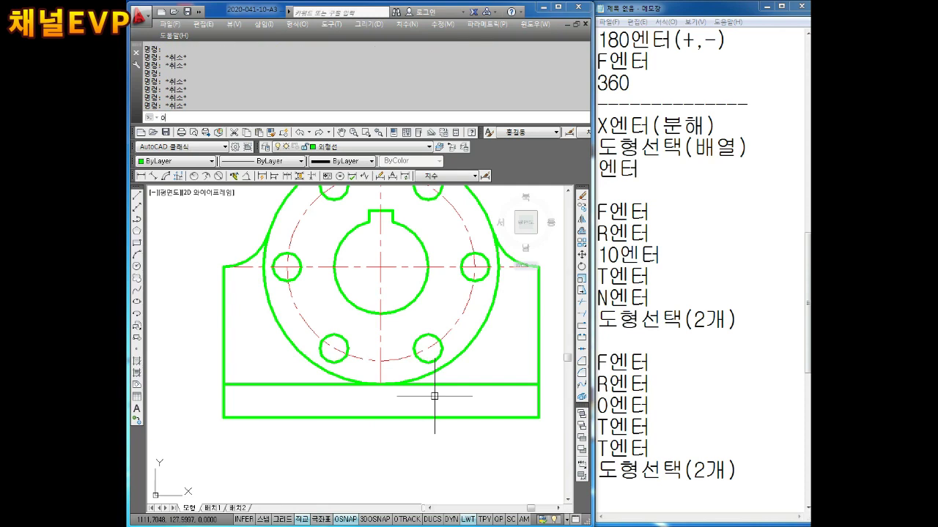
pyautogui.press('Return')
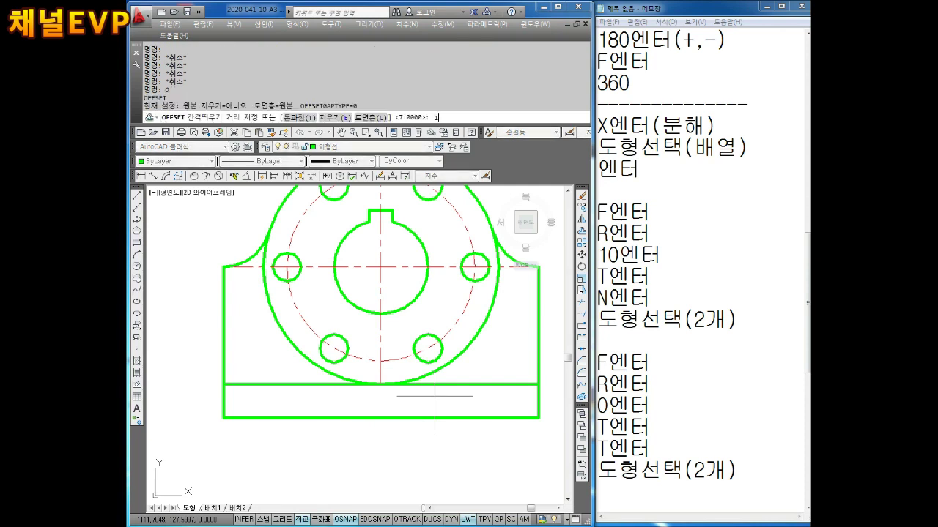
pyautogui.write('5')
pyautogui.press('Return')
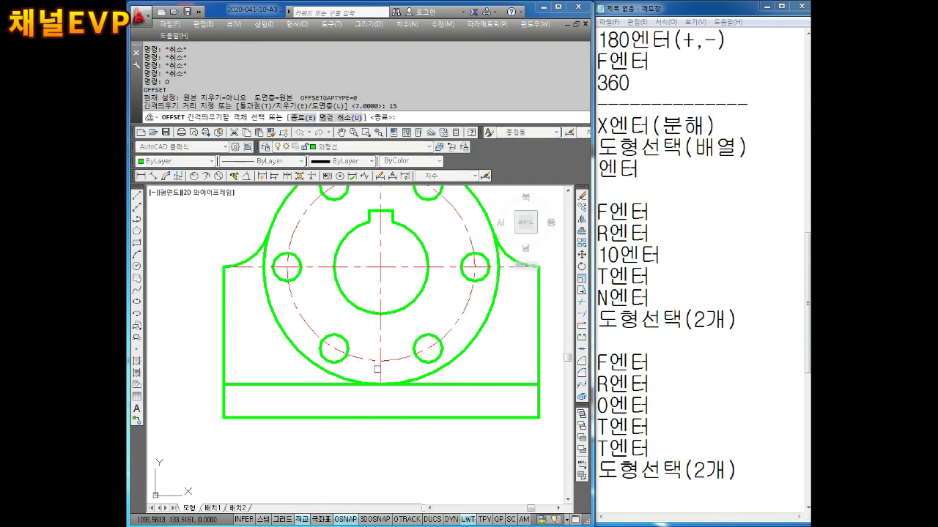
pyautogui.click(374, 374)
pyautogui.click(280, 373)
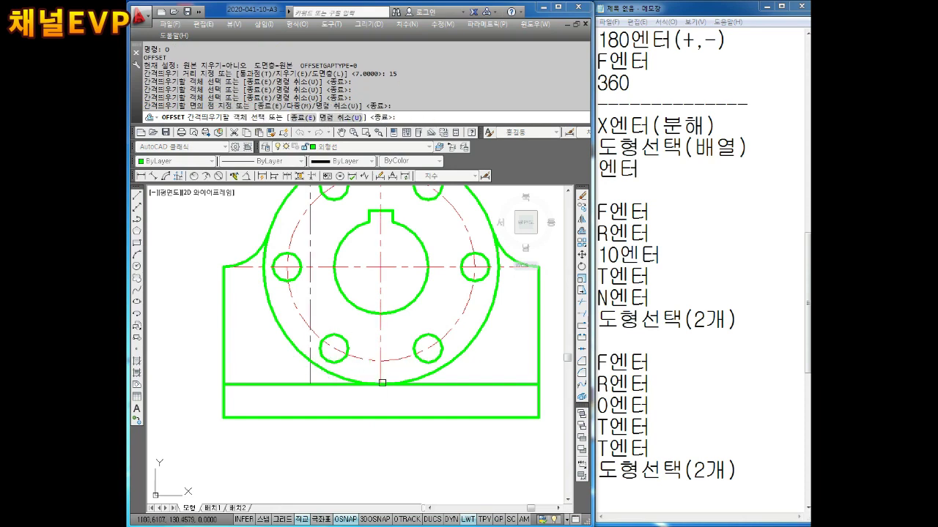
pyautogui.click(379, 369)
pyautogui.click(463, 381)
# Step: Extend the dashed verticals down to the base bottom line with EX
pyautogui.press('Escape')
pyautogui.press('Escape')
pyautogui.press('Escape')
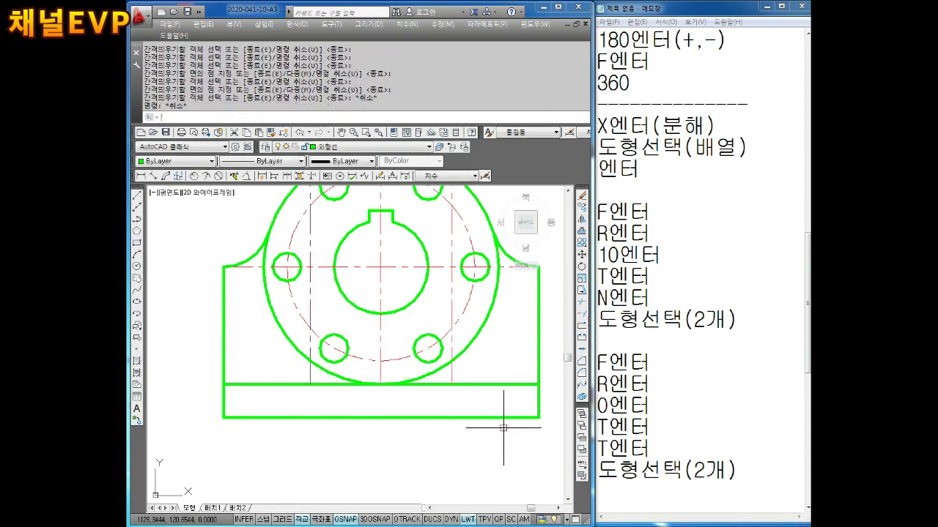
pyautogui.write('EDXS')
pyautogui.press('Escape')
pyautogui.press('Escape')
pyautogui.write('EX')
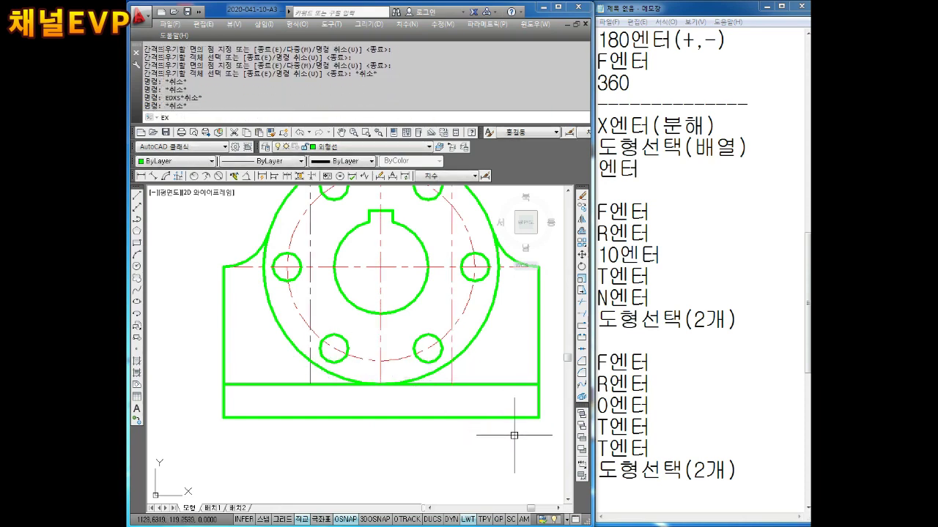
pyautogui.press('Return')
pyautogui.click(453, 381)
pyautogui.press('Return')
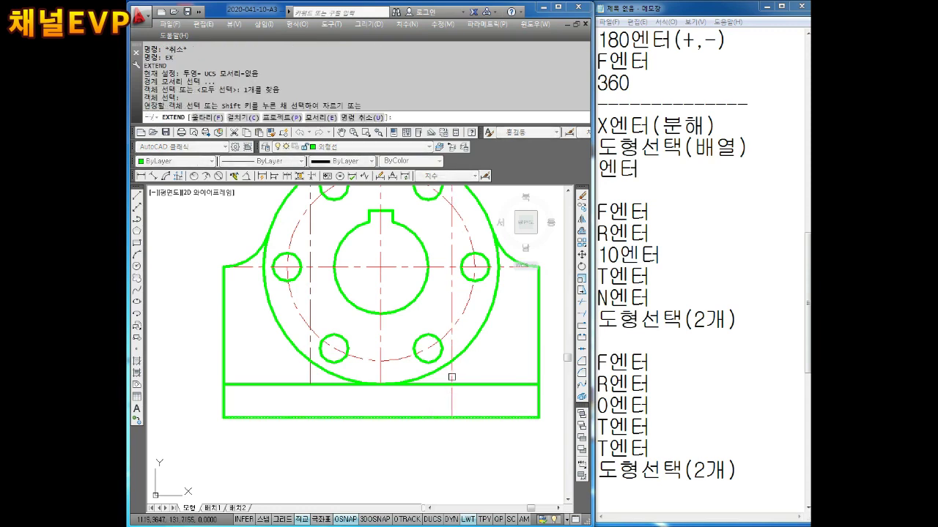
pyautogui.click(451, 378)
pyautogui.press('Escape')
pyautogui.press('Escape')
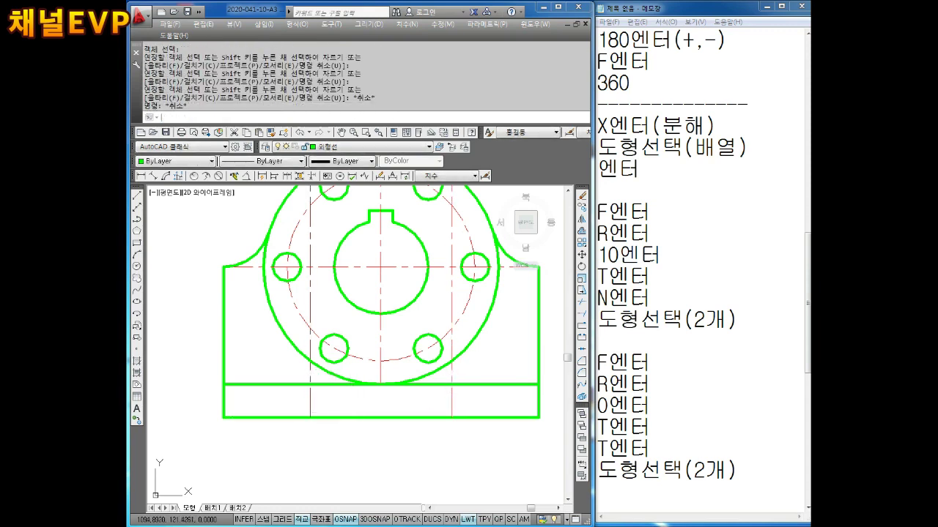
# Step: Trim away the bottom edge between the two verticals with TR
pyautogui.write('TR')
pyautogui.press('Return')
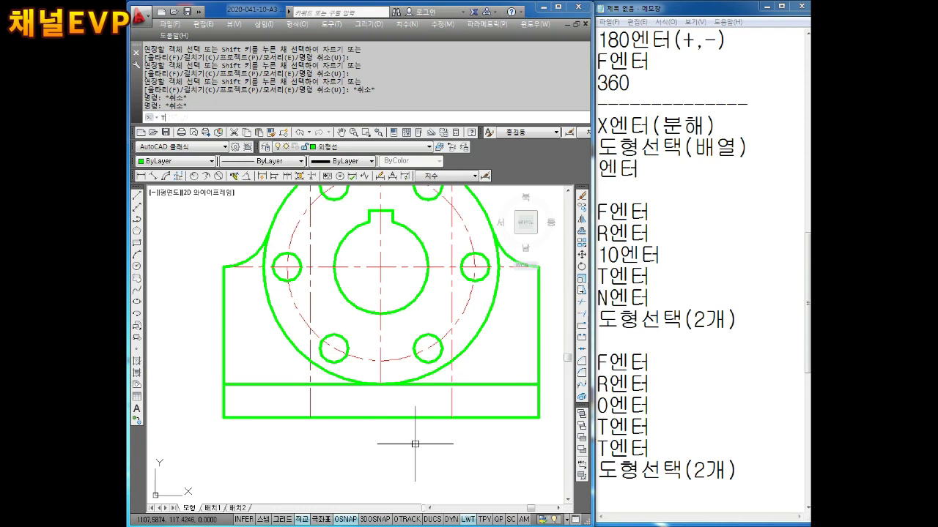
pyautogui.press('Return')
pyautogui.click(397, 418)
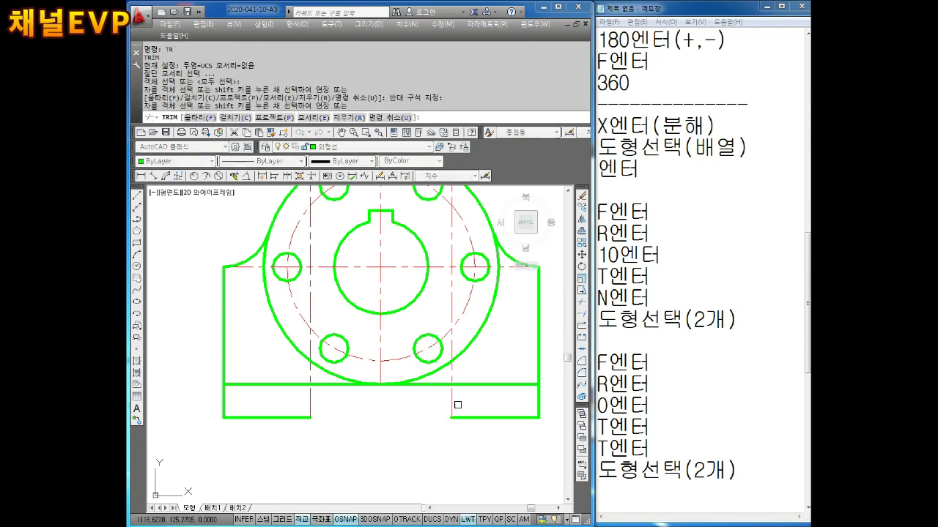
pyautogui.press('Escape')
pyautogui.press('Escape')
pyautogui.press('Escape')
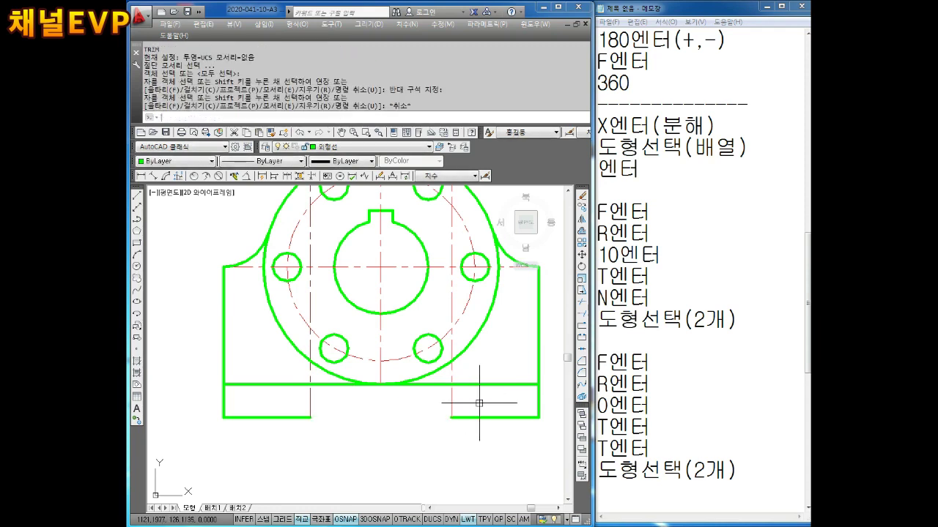
# Step: Begin a fillet and choose to set its radius
pyautogui.write('F')
pyautogui.press('Return')
pyautogui.write('R')
pyautogui.press('Return')
# Step: Round the notch's right and left inner corners with radius 3 fillets
pyautogui.write('3')
pyautogui.press('Return')
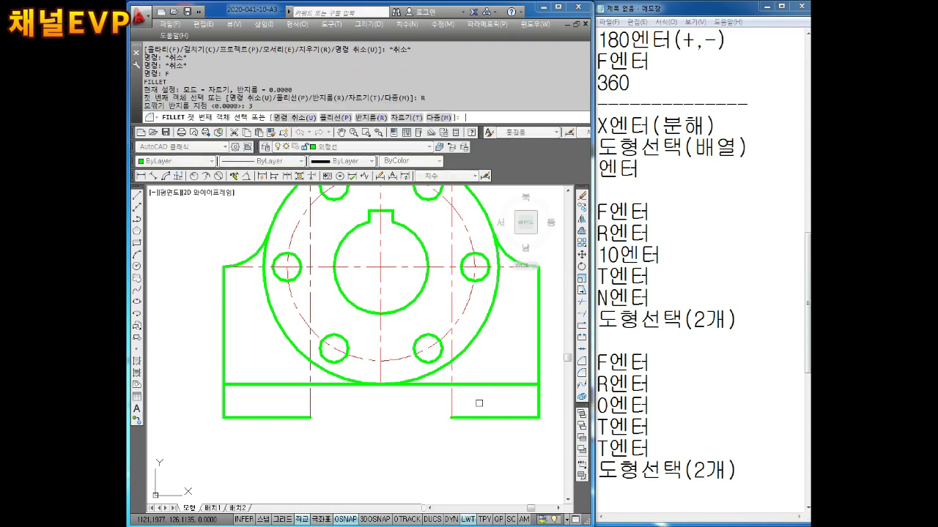
pyautogui.click(438, 382)
pyautogui.click(451, 396)
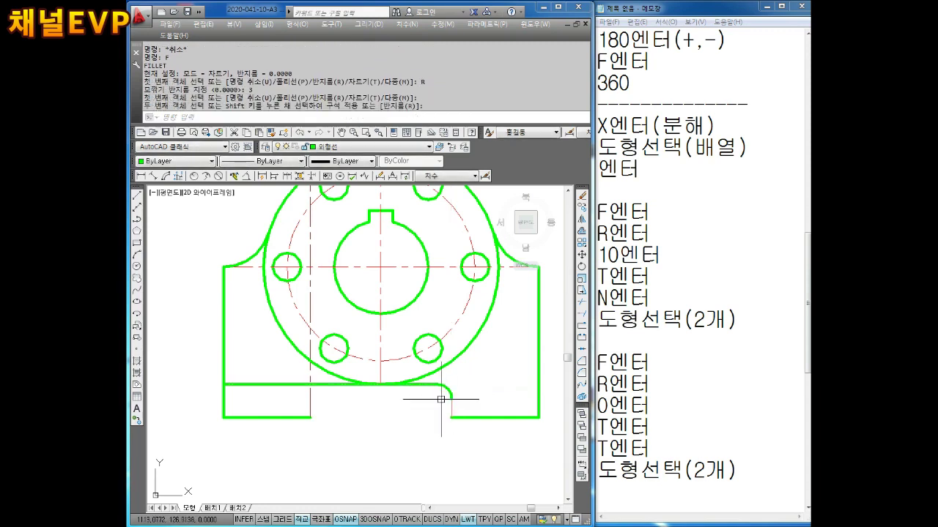
pyautogui.press('Return')
pyautogui.click(321, 386)
pyautogui.click(311, 397)
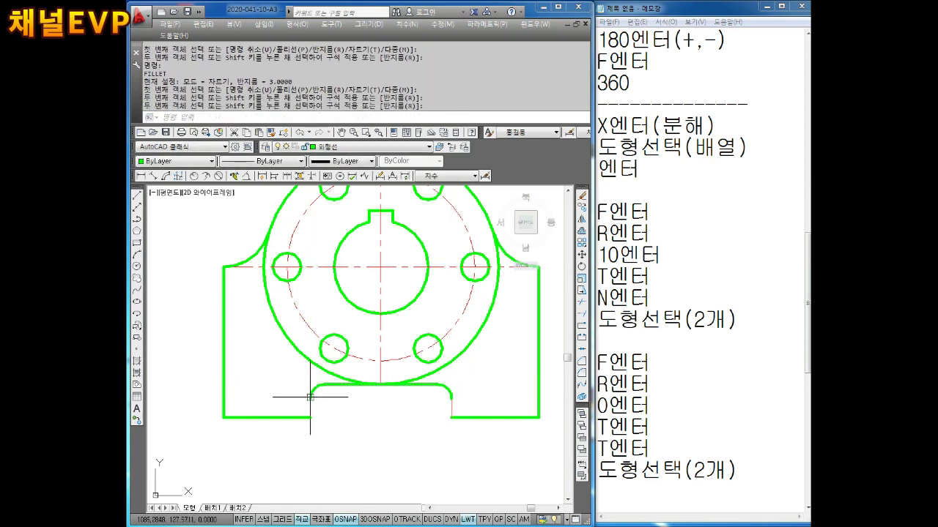
pyautogui.press('Escape')
pyautogui.press('Escape')
pyautogui.press('Escape')
# Step: Put the notch's short vertical lines on the 외형선 layer
pyautogui.click(447, 410)
pyautogui.click(303, 394)
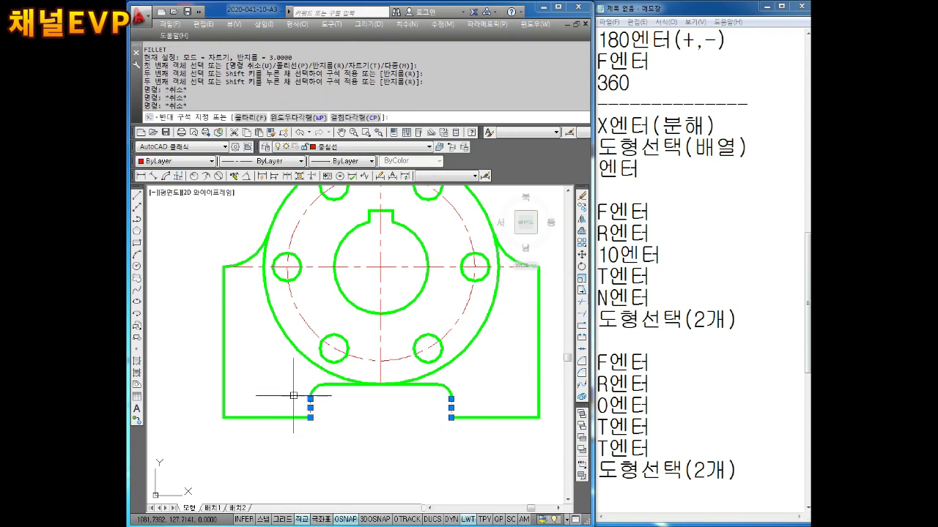
pyautogui.click(324, 152)
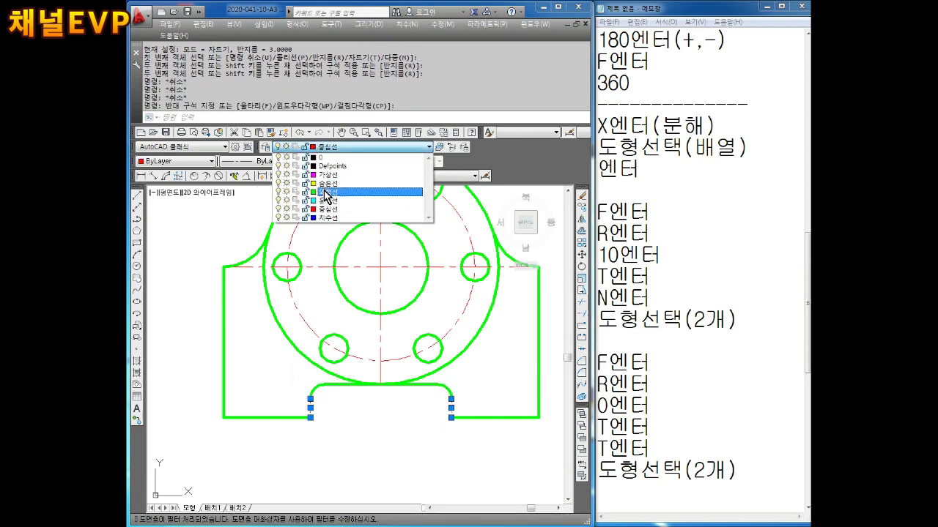
pyautogui.click(335, 182)
pyautogui.press('Escape')
pyautogui.press('Escape')
pyautogui.scroll(-2, 442, 319)
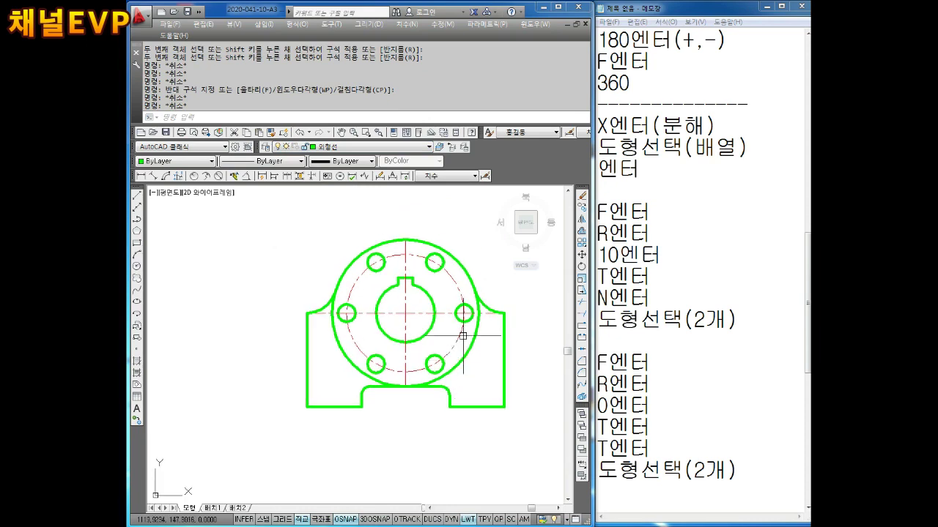
# Step: Stretch the vertical centre line 3 past its top end and 10 past its bottom end
pyautogui.scroll(-1, 398, 331)
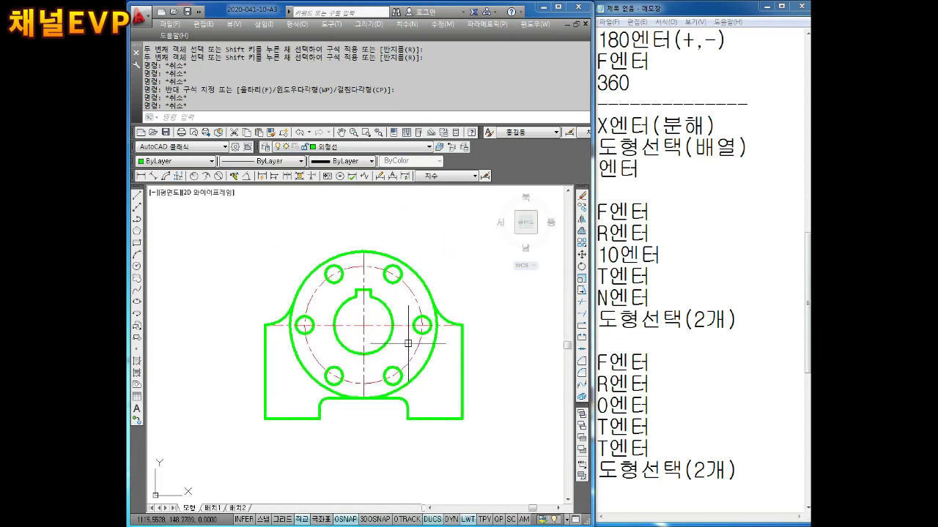
pyautogui.press('F6')
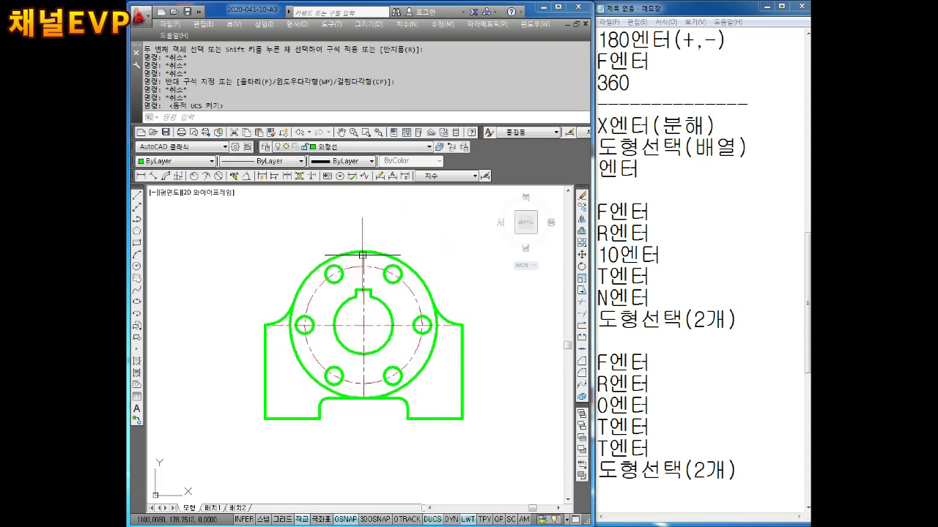
pyautogui.click(362, 255)
pyautogui.click(364, 242)
pyautogui.write('3')
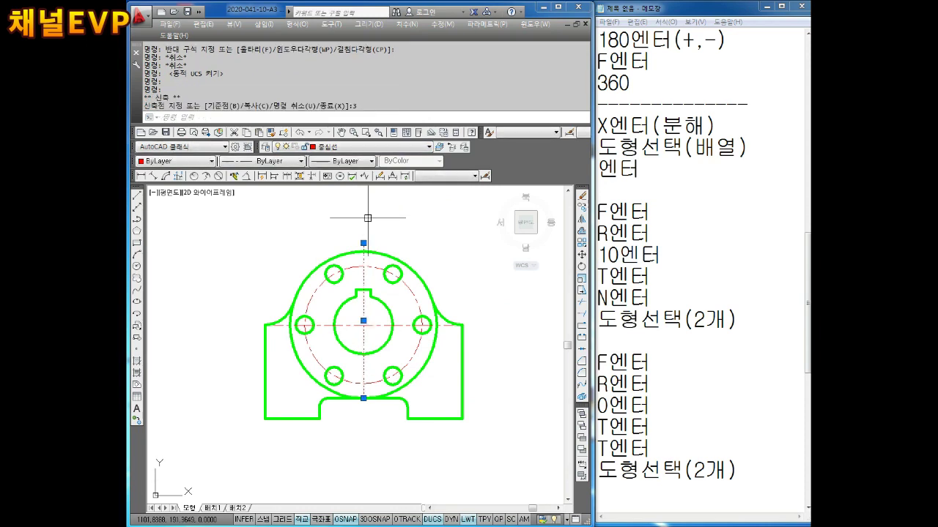
pyautogui.press('Escape')
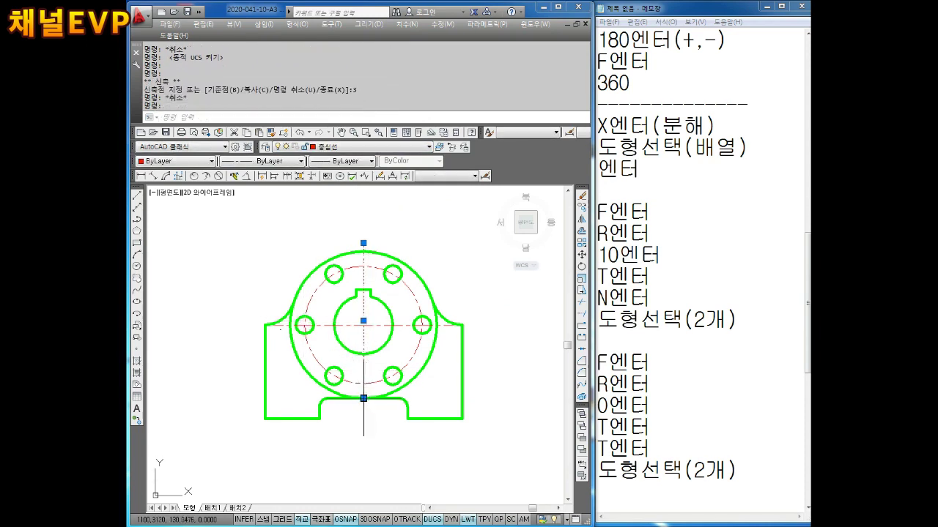
pyautogui.click(364, 398)
pyautogui.write('10')
pyautogui.press('Return')
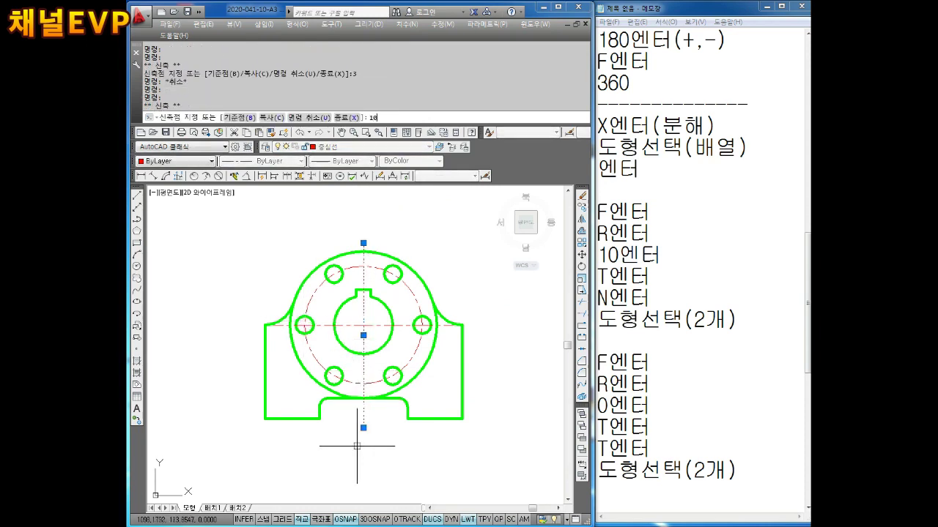
pyautogui.press('Escape')
pyautogui.press('Escape')
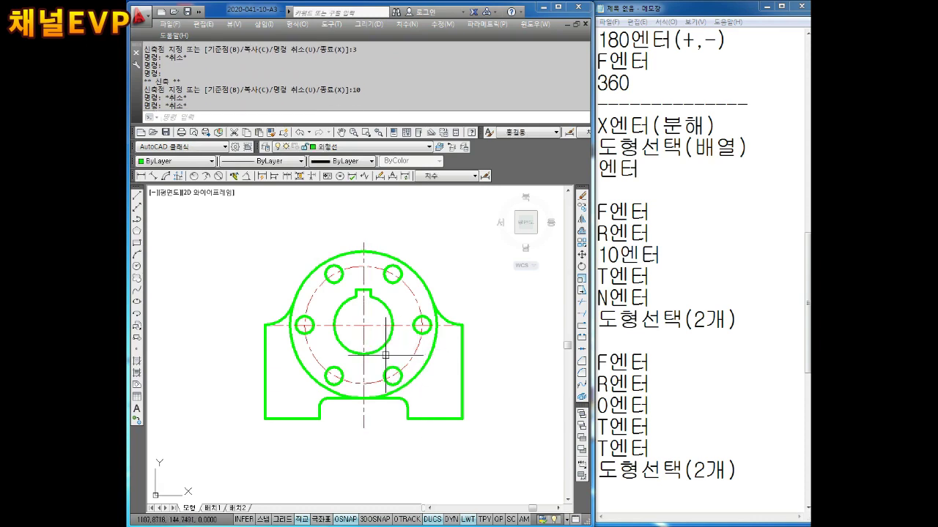
pyautogui.click(141, 176)
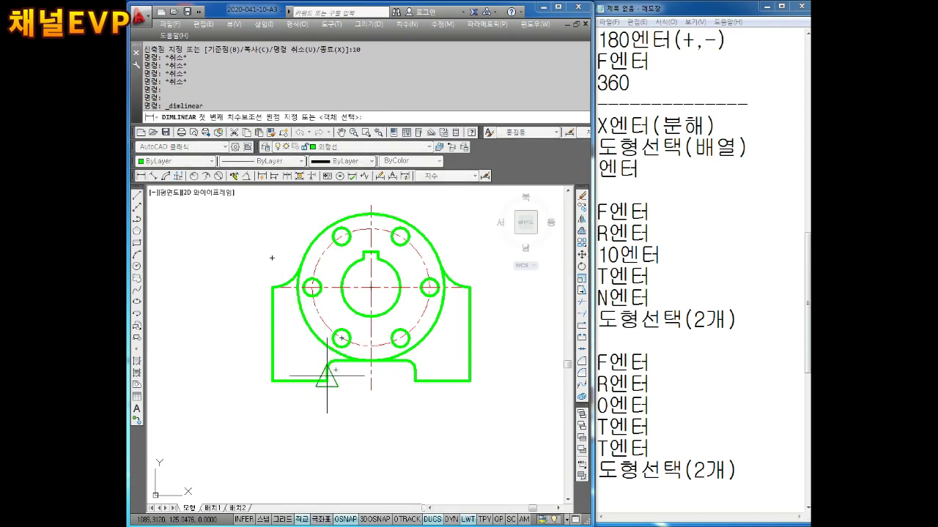
# Step: Dimension the notch width as 30 and the full base width as 67
pyautogui.scroll(4, 323, 375)
pyautogui.scroll(-4, 320, 375)
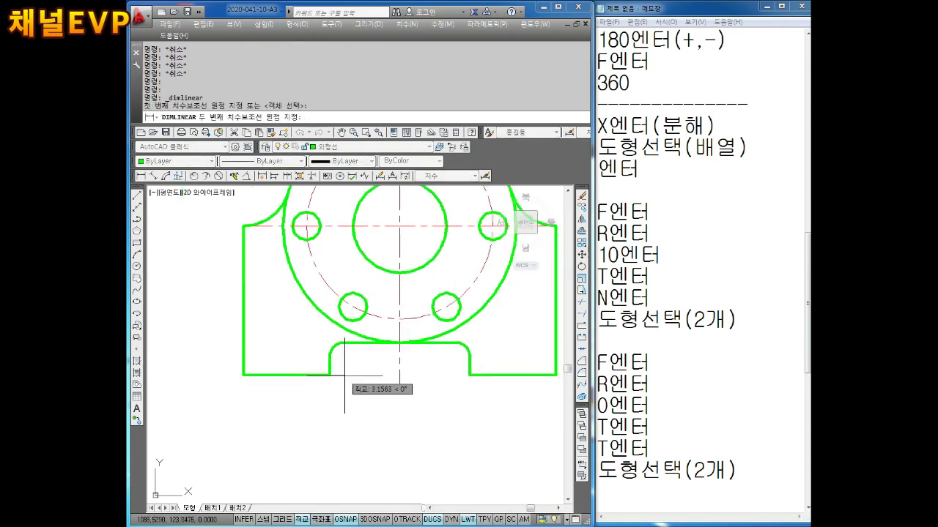
pyautogui.click(329, 377)
pyautogui.click(469, 376)
pyautogui.click(427, 422)
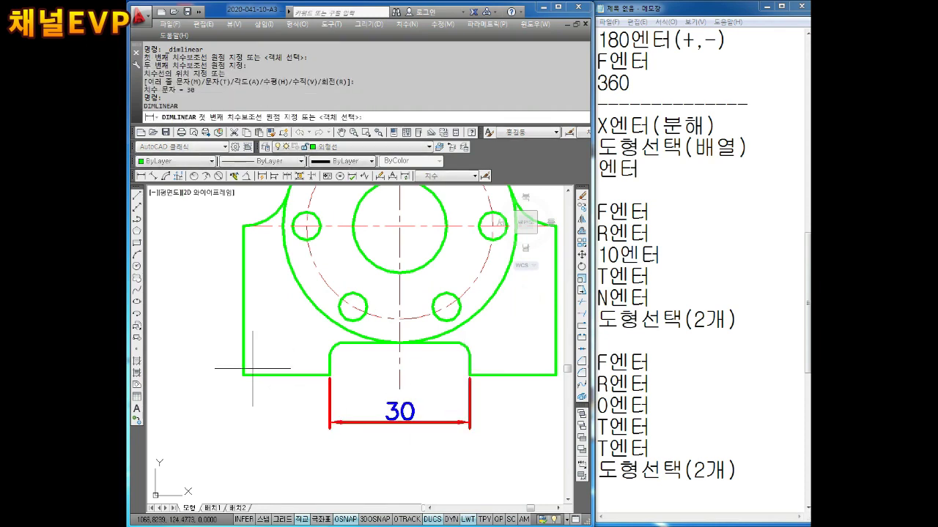
pyautogui.press('Return')
pyautogui.scroll(-2, 313, 372)
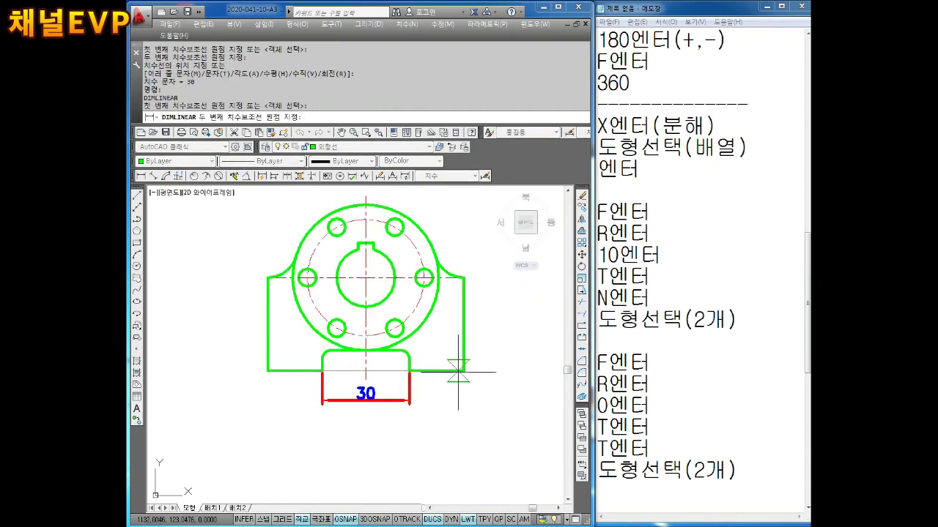
pyautogui.click(464, 371)
pyautogui.click(425, 422)
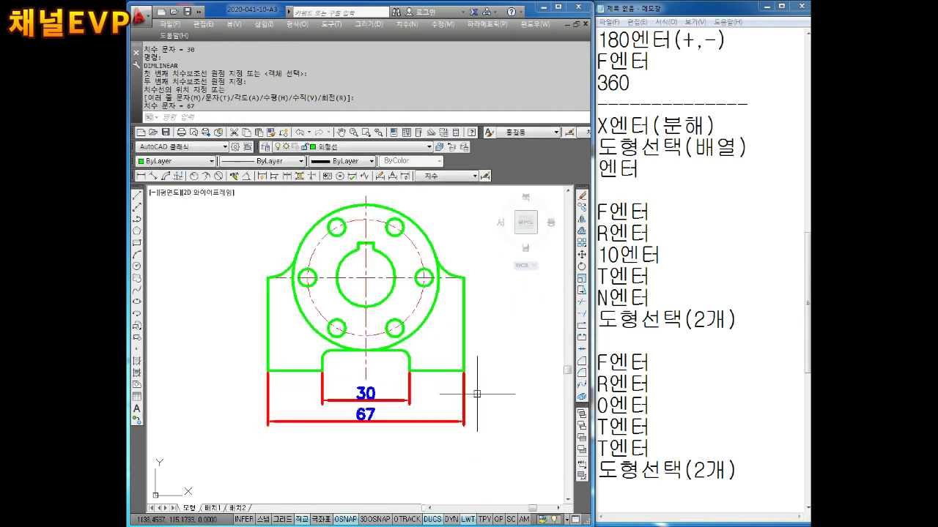
# Step: Move both dimensions onto the 치수선 layer and make 치수선 current
pyautogui.click(256, 443)
pyautogui.click(359, 147)
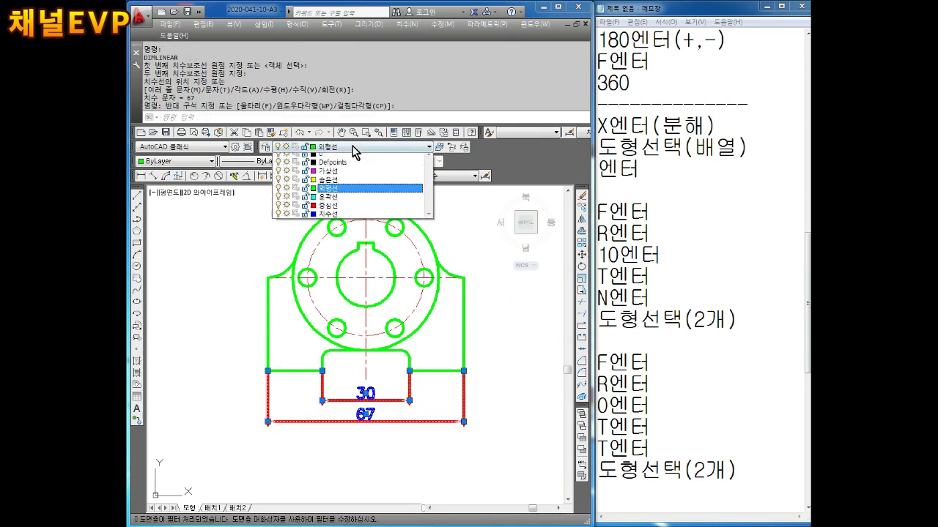
pyautogui.click(337, 218)
pyautogui.press('Escape')
pyautogui.press('Escape')
pyautogui.press('Escape')
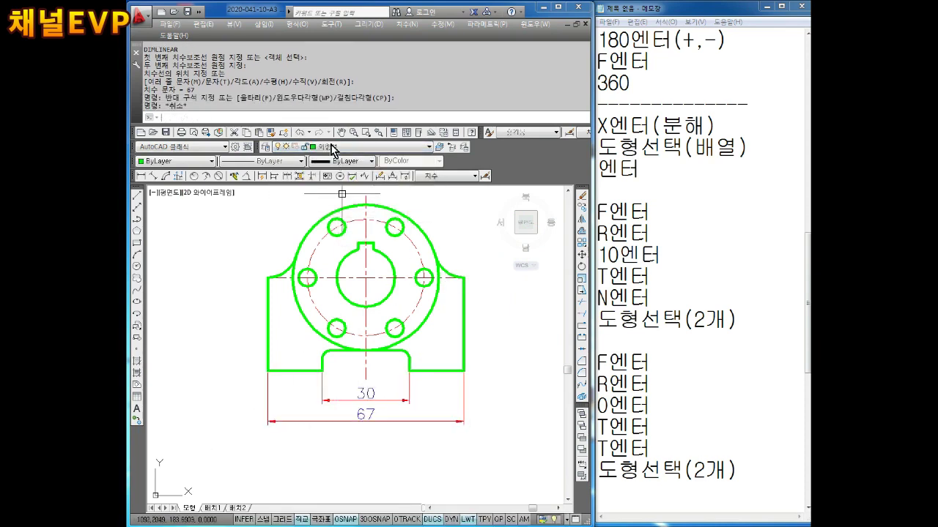
pyautogui.click(351, 147)
pyautogui.click(328, 219)
pyautogui.press('Escape')
pyautogui.press('Escape')
pyautogui.press('Escape')
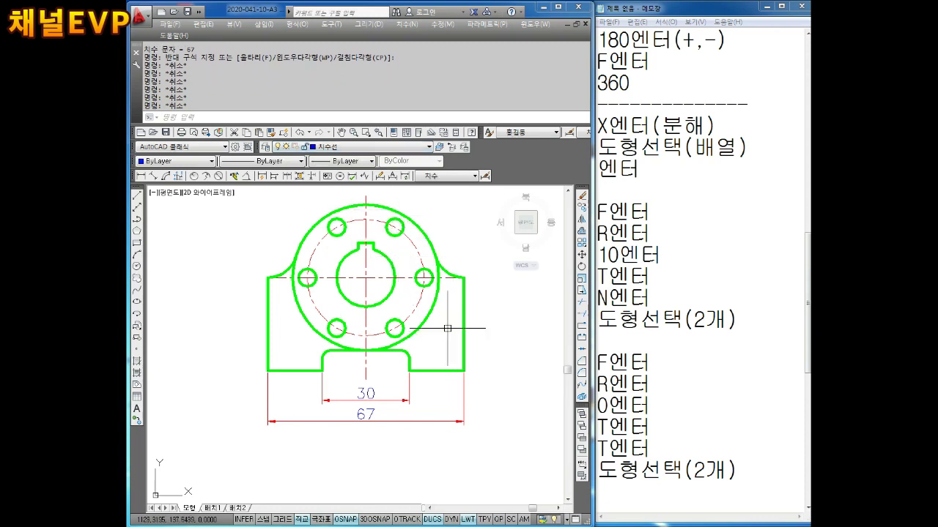
# Step: Add a vertical 32 dimension for the right side height of the part
pyautogui.moveTo(451, 325); pyautogui.dragTo(421, 347, button='middle')
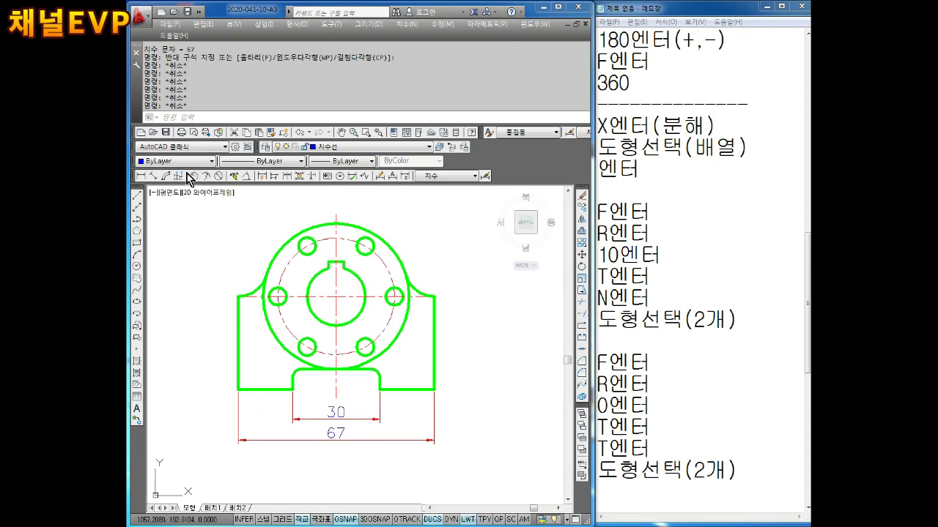
pyautogui.click(141, 176)
pyautogui.click(434, 296)
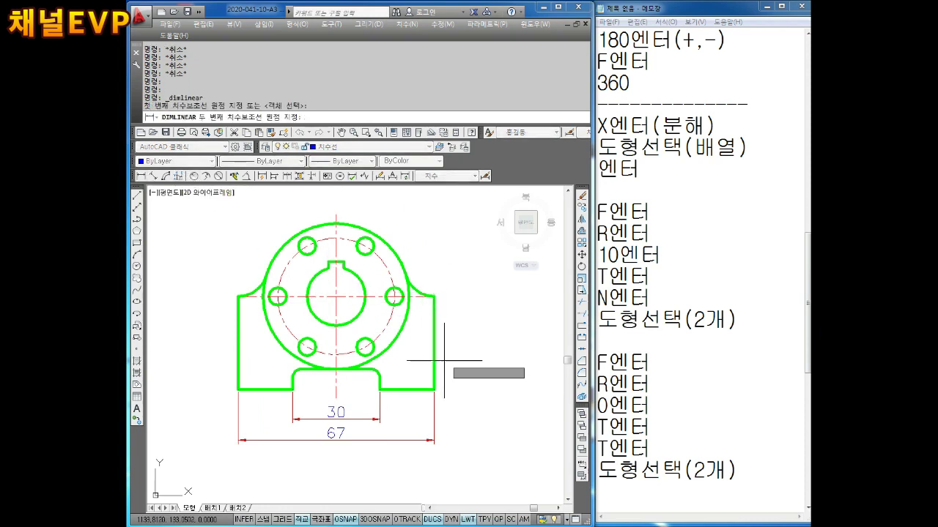
pyautogui.click(434, 387)
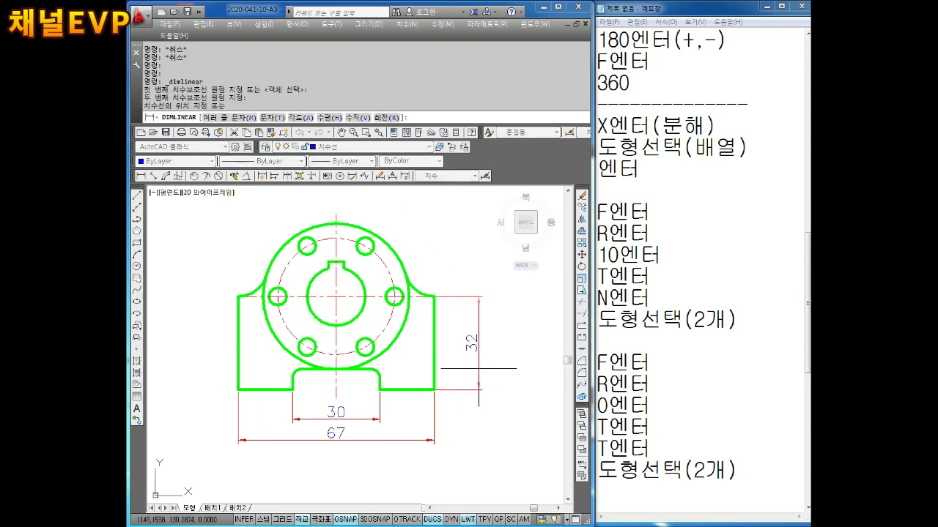
pyautogui.click(480, 368)
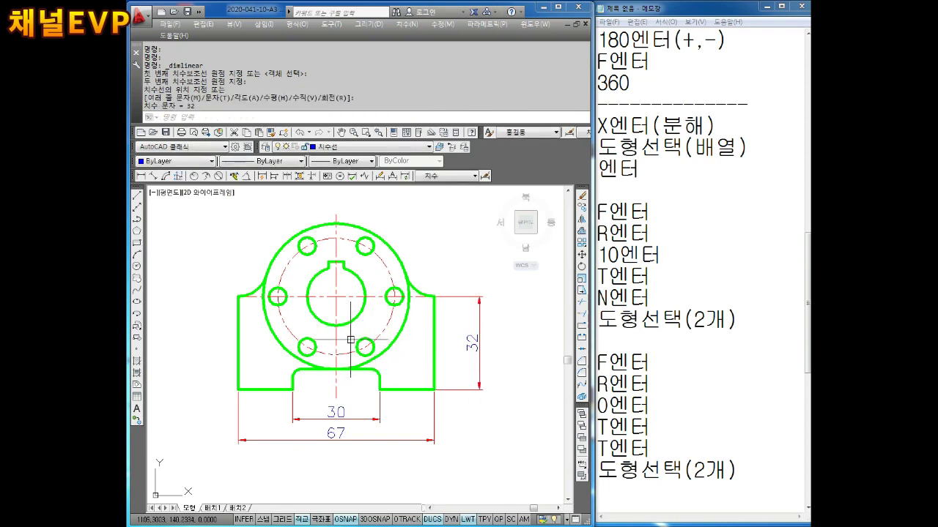
pyautogui.scroll(1, 351, 340)
pyautogui.scroll(1, 366, 352)
pyautogui.scroll(2, 392, 372)
# Step: Dimension the keyway width as 5 and the hub height as 22
pyautogui.press('Return')
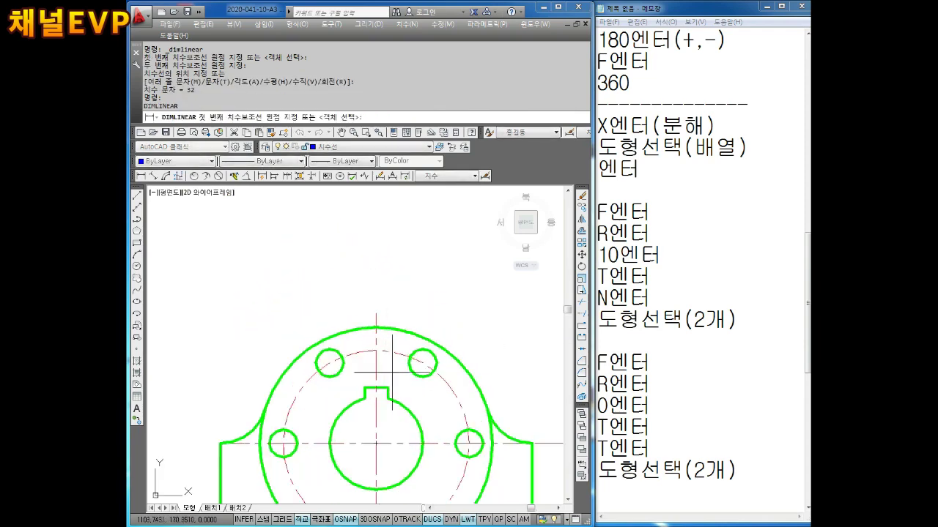
pyautogui.click(365, 387)
pyautogui.click(387, 388)
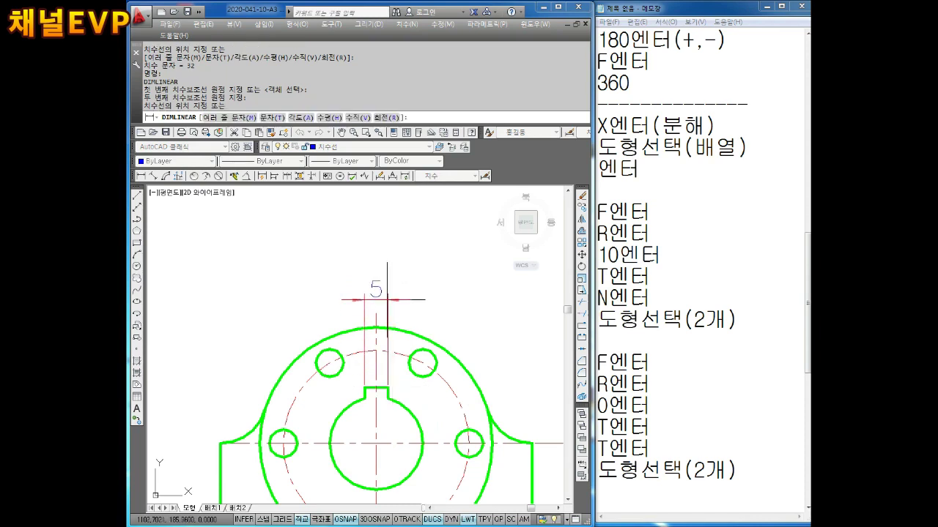
pyautogui.click(387, 297)
pyautogui.moveTo(273, 452); pyautogui.dragTo(322, 385, button='middle')
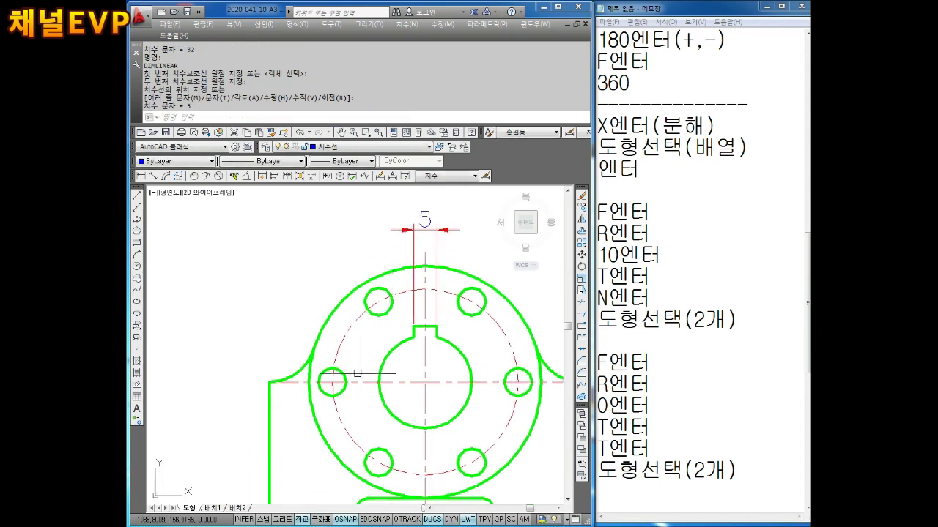
pyautogui.press('Return')
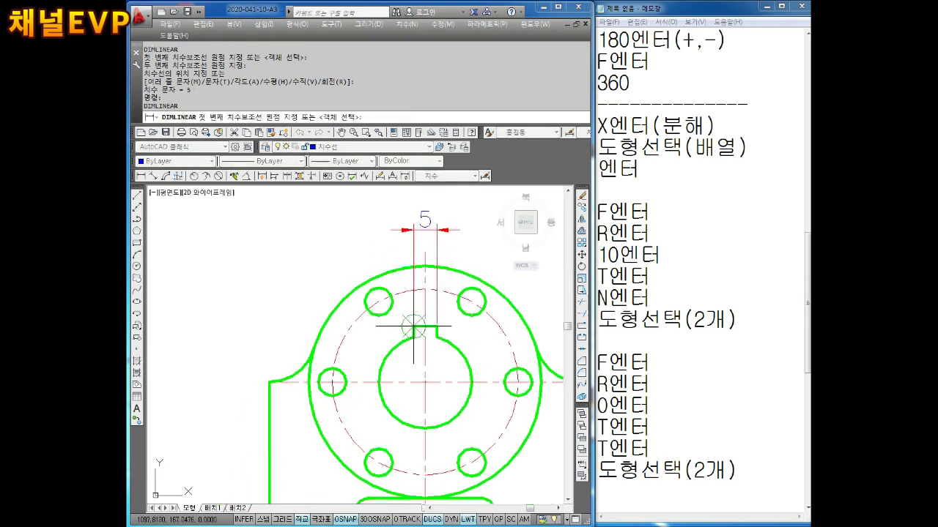
pyautogui.click(425, 326)
pyautogui.click(425, 428)
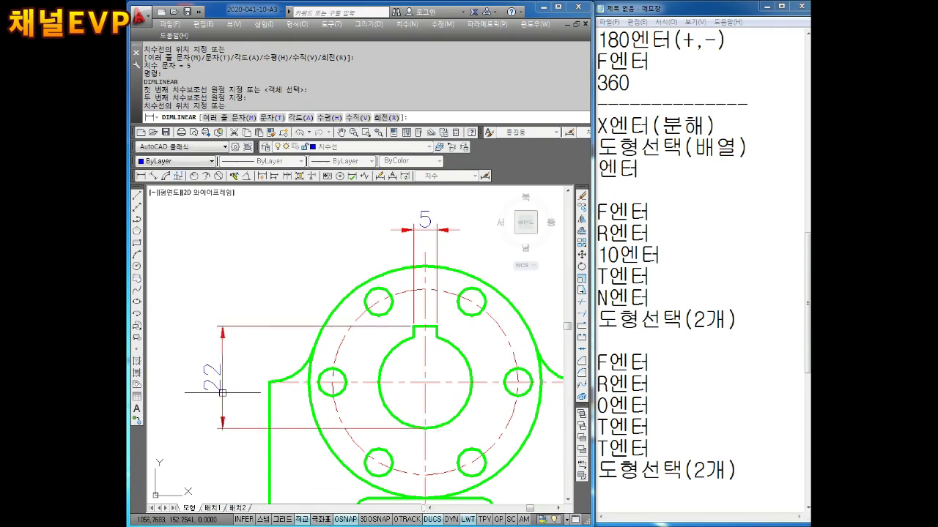
pyautogui.click(223, 385)
# Step: Add a 7 dimension for the notch height beside the recess
pyautogui.moveTo(302, 379); pyautogui.dragTo(237, 283, button='middle')
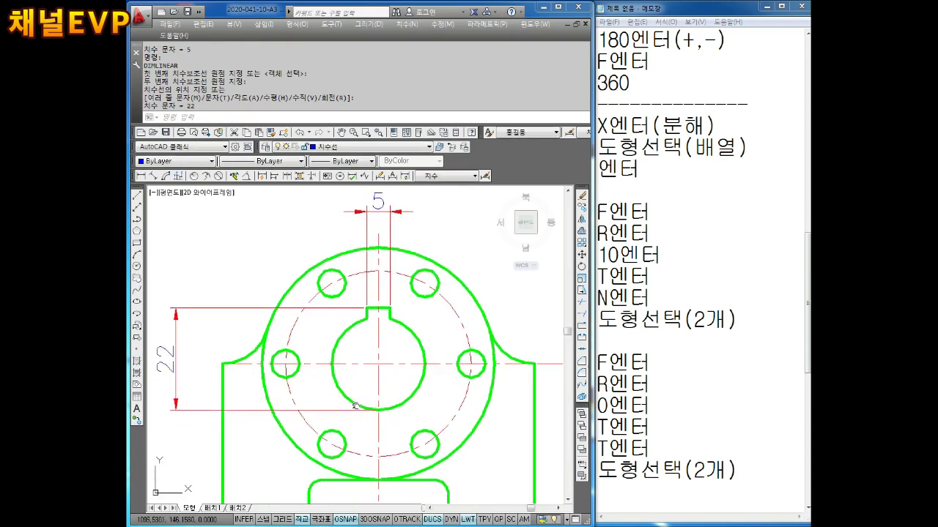
pyautogui.press('Return')
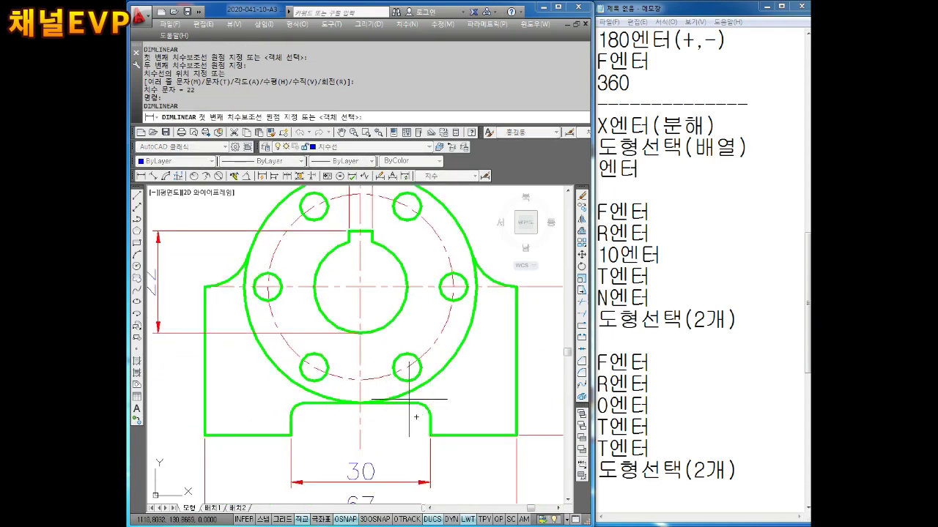
pyautogui.click(418, 403)
pyautogui.click(430, 435)
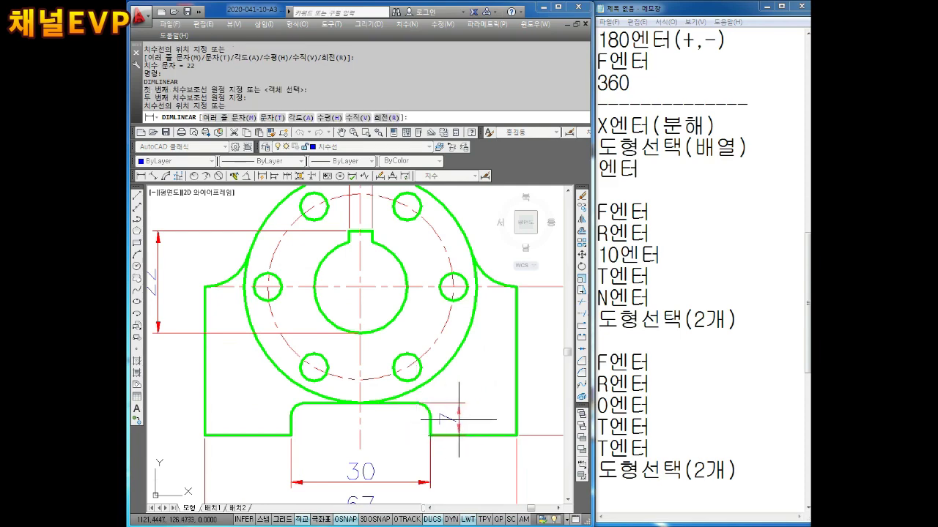
pyautogui.click(467, 418)
pyautogui.scroll(-2, 330, 308)
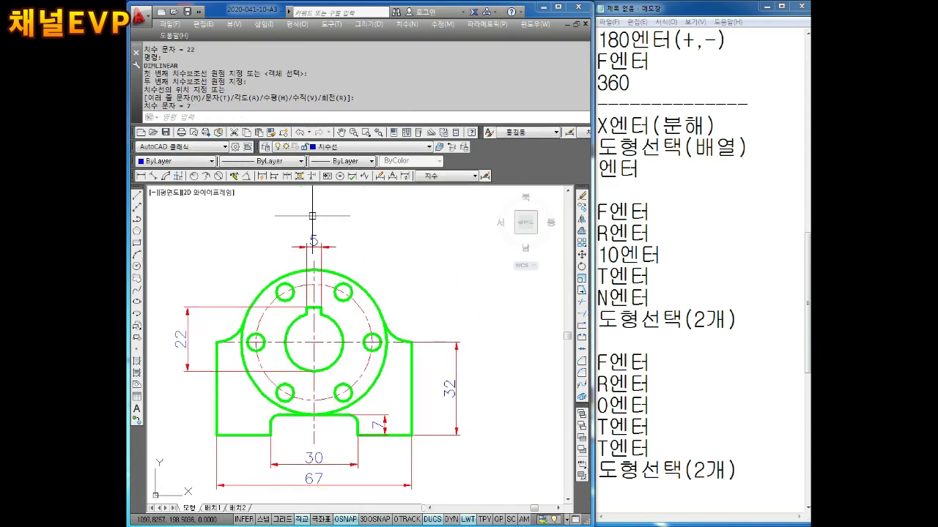
pyautogui.press('Escape')
pyautogui.press('Escape')
pyautogui.click(216, 177)
pyautogui.scroll(2, 394, 328)
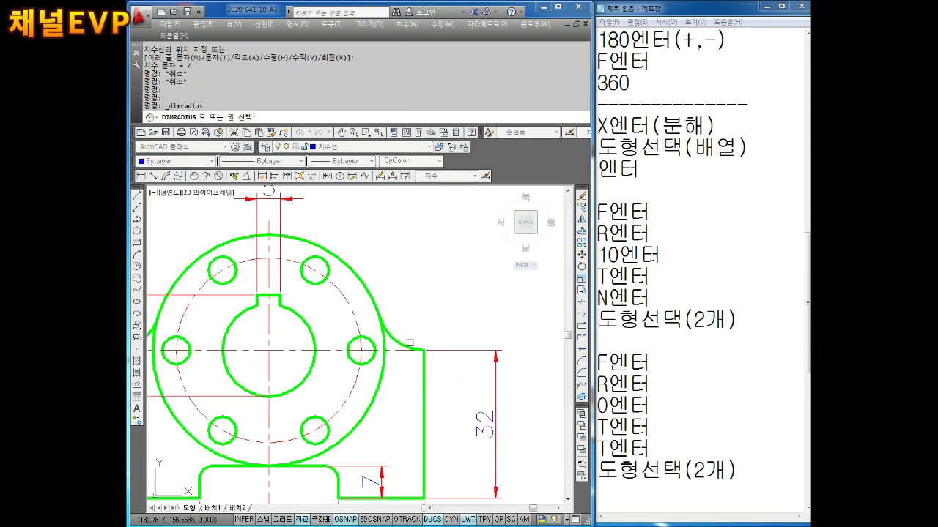
# Step: Dimension the right flange fillet arc with an R10 radius
pyautogui.click(409, 343)
pyautogui.moveTo(339, 271)
pyautogui.mouseDown(button='middle')
pyautogui.moveTo(373, 275)
pyautogui.moveTo(437, 249)
pyautogui.mouseUp(button='middle')
pyautogui.click(527, 265)
# Step: Add a radius dimension to the bottom-left recess corner and relabel it 2-R3
pyautogui.press('Return')
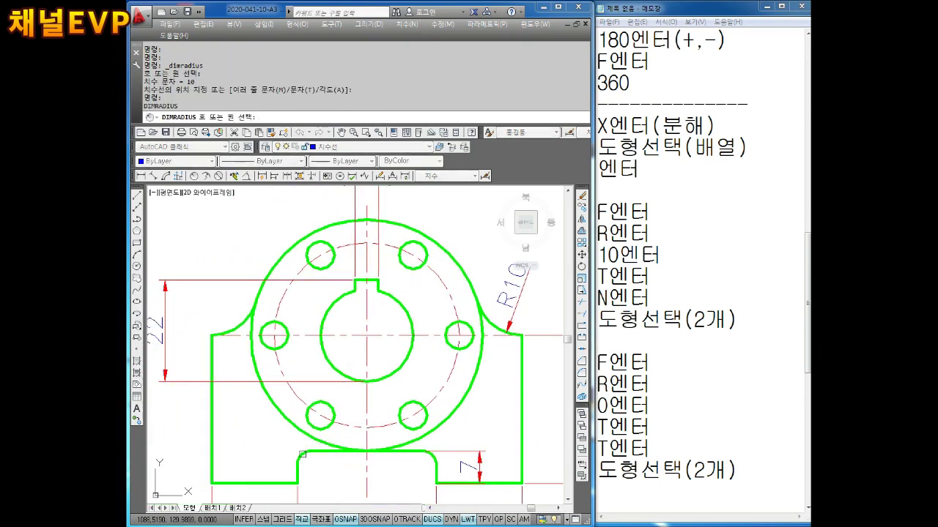
pyautogui.click(301, 454)
pyautogui.click(288, 448)
pyautogui.doubleClick(284, 447)
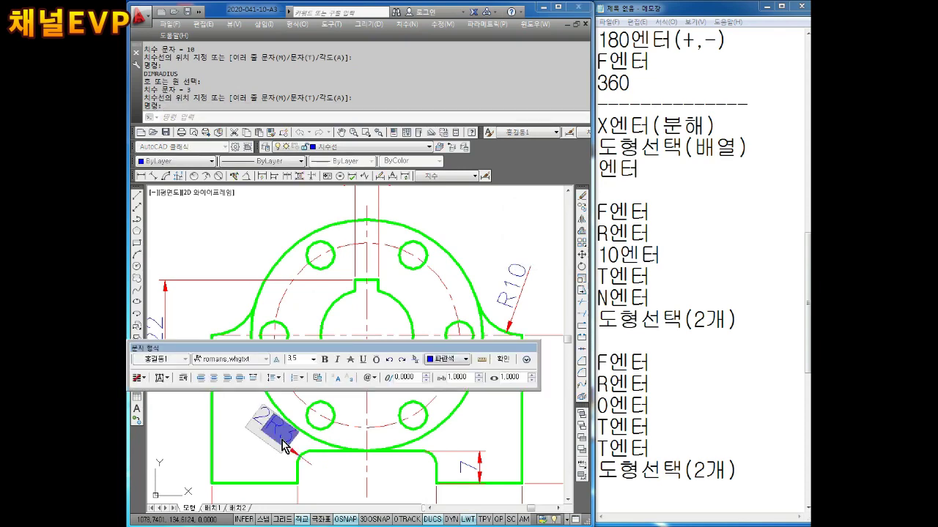
pyautogui.press('Escape')
pyautogui.press('Escape')
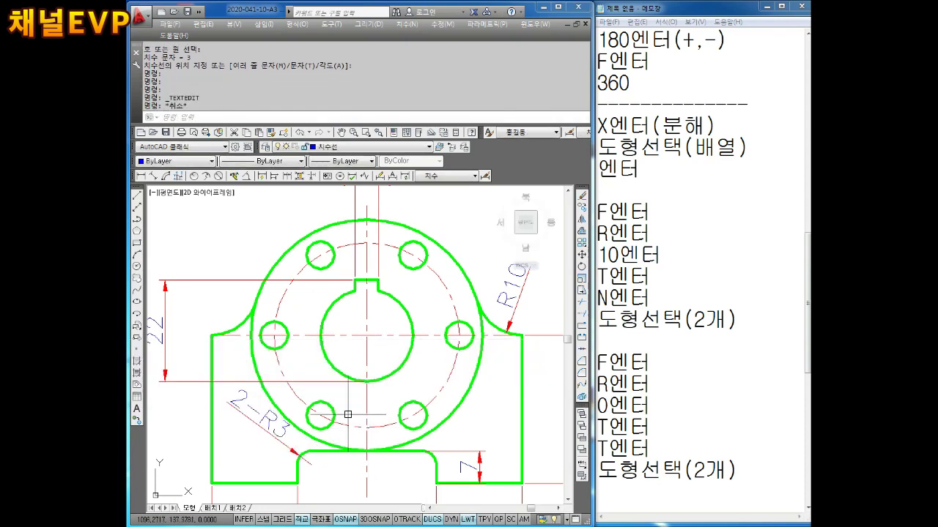
pyautogui.scroll(-3, 303, 267)
pyautogui.press('Escape')
pyautogui.press('Escape')
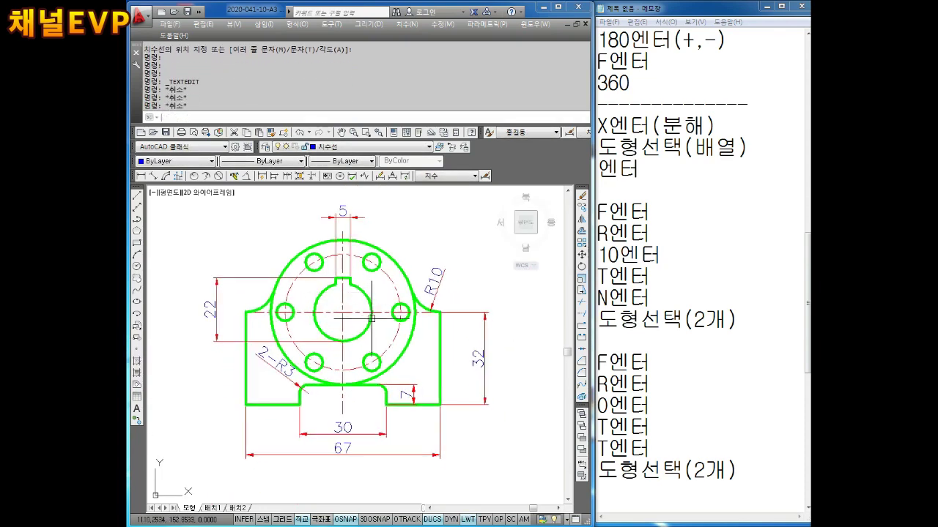
pyautogui.press('Escape')
# Step: Change the 치수 dimension style's text height to 2.5 and make it current
pyautogui.write('d')
pyautogui.press('Return')
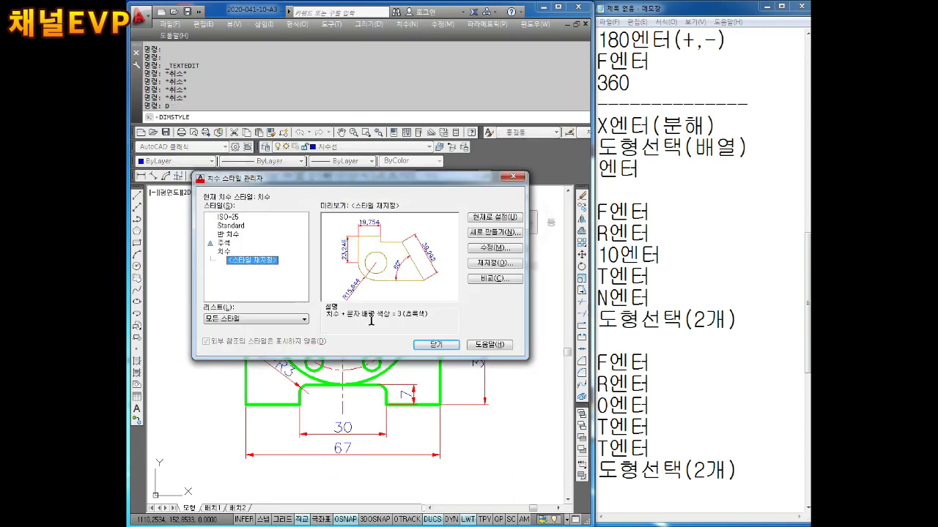
pyautogui.click(225, 252)
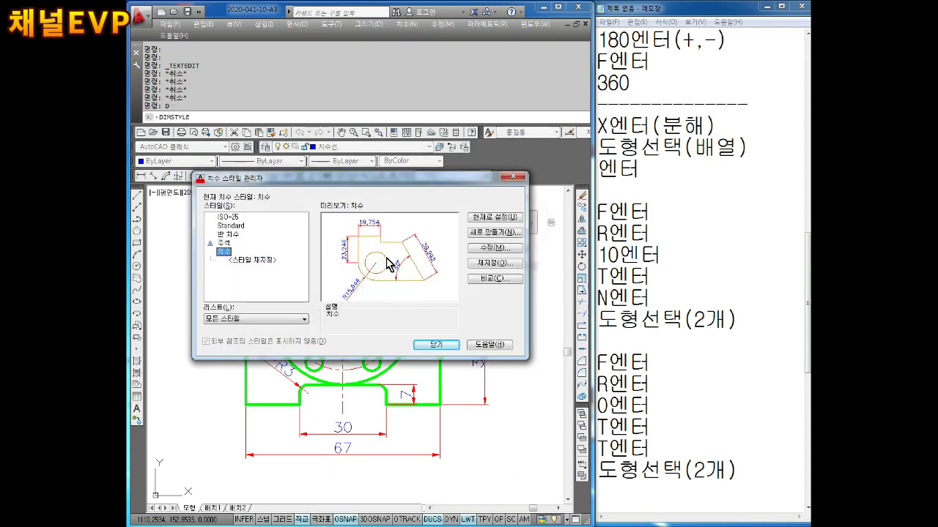
pyautogui.click(487, 248)
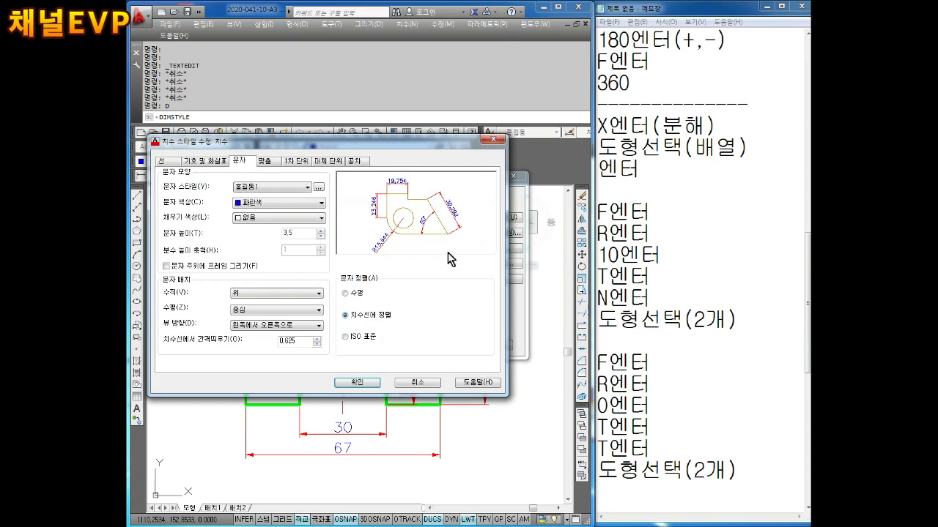
pyautogui.write('2.5')
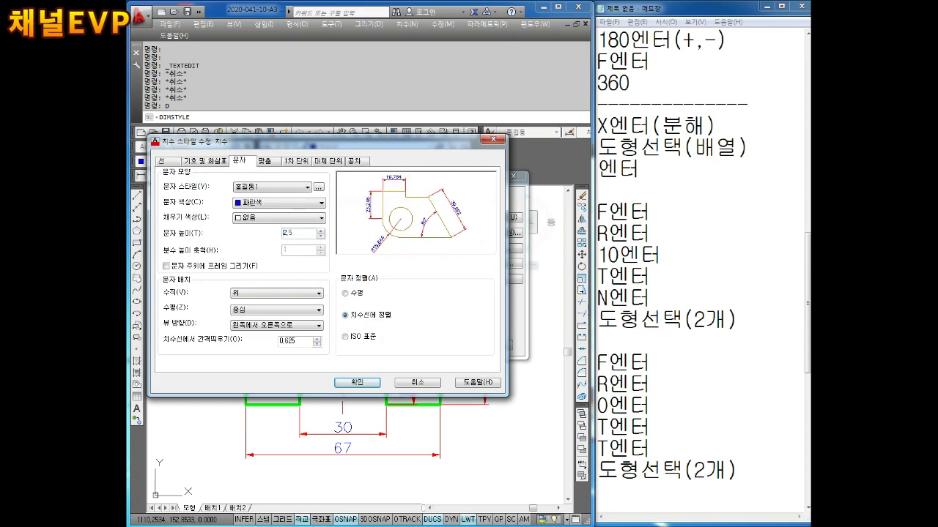
pyautogui.click(366, 388)
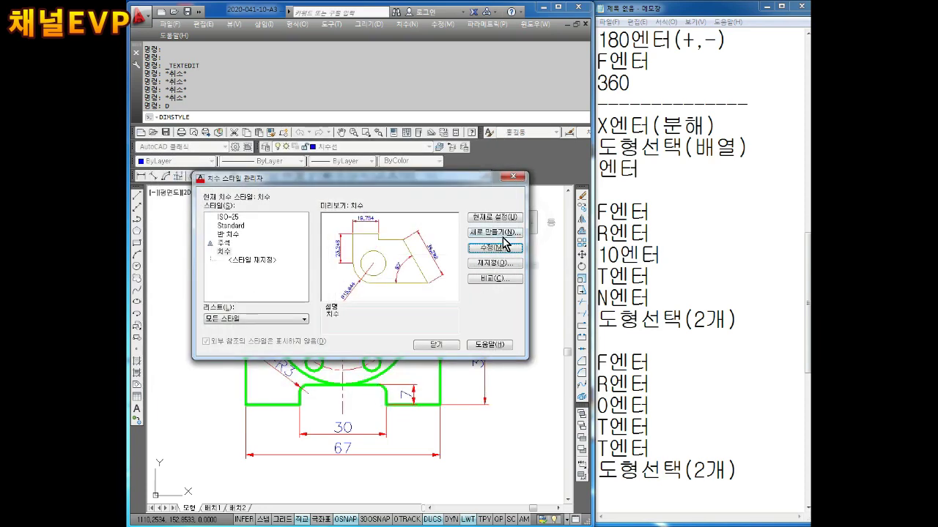
pyautogui.click(487, 218)
pyautogui.click(328, 272)
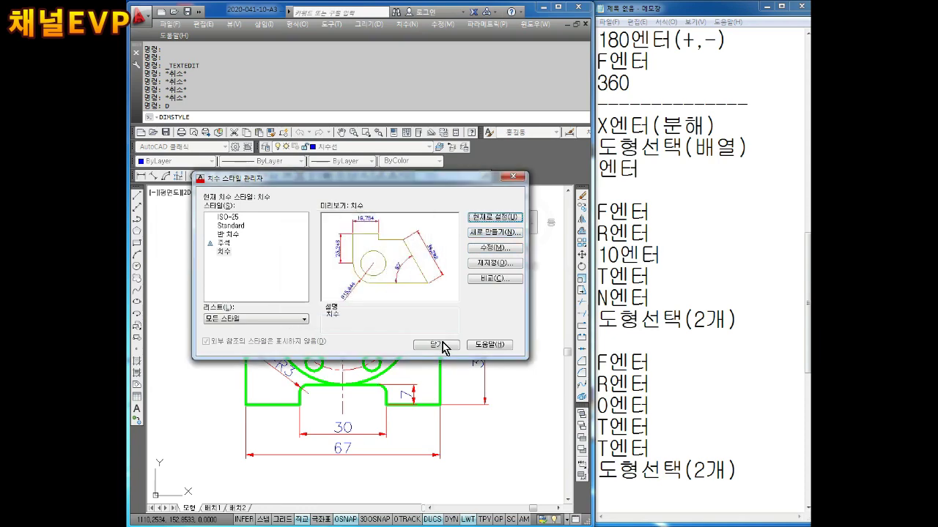
pyautogui.click(437, 345)
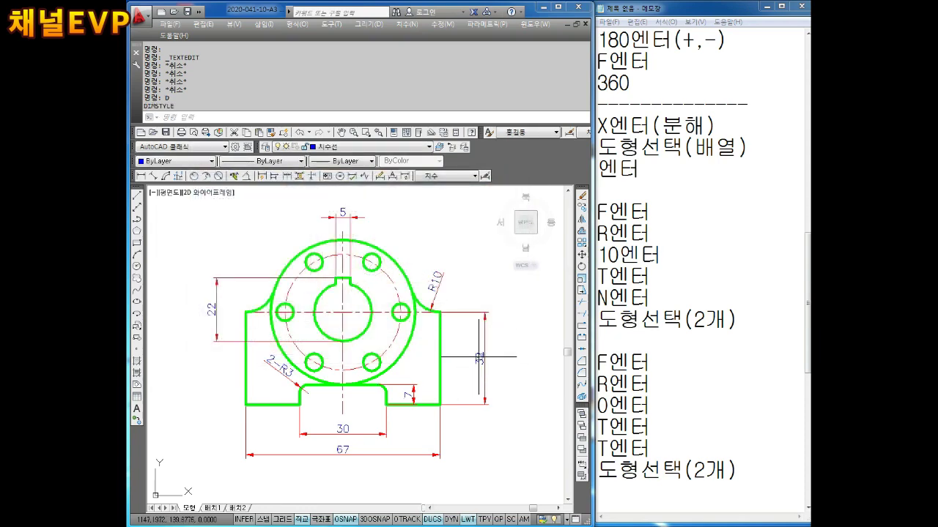
# Step: Apply the 홍길동 dimension style to the R10 radius dimension
pyautogui.scroll(2, 357, 388)
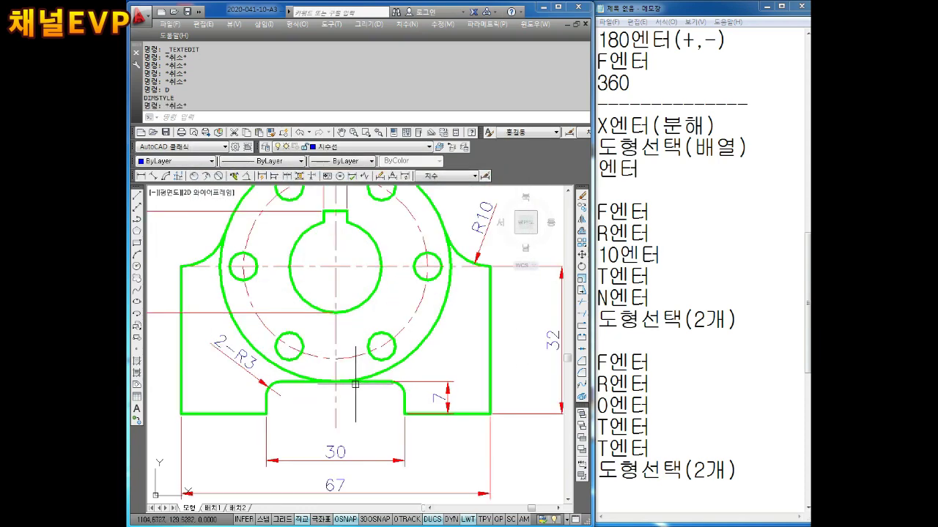
pyautogui.scroll(-2, 356, 384)
pyautogui.click(478, 291)
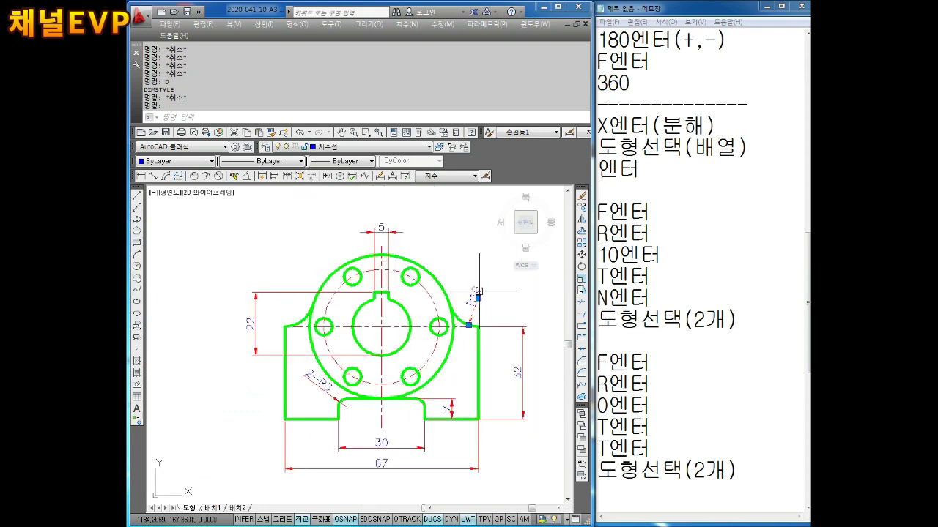
pyautogui.click(526, 132)
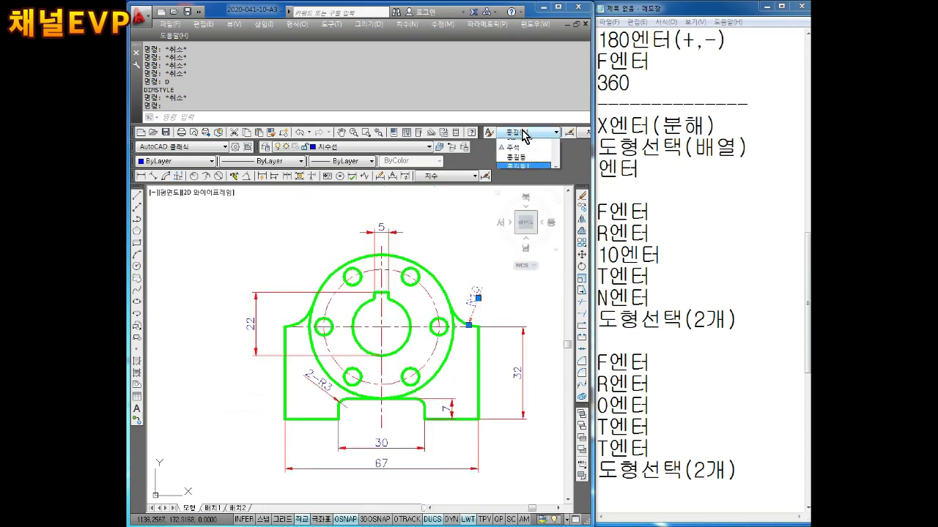
pyautogui.click(522, 163)
pyautogui.write('s')
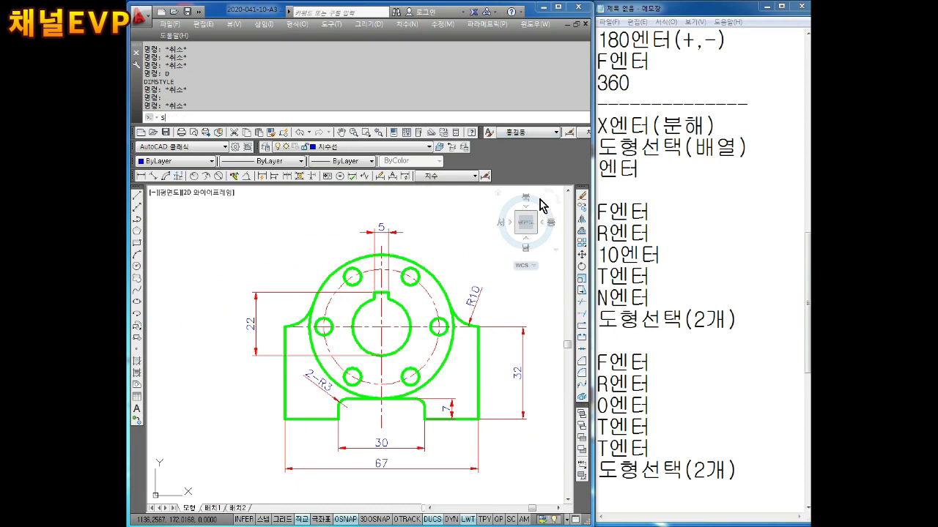
# Step: Check the text style settings and close them without changes
pyautogui.write('t')
pyautogui.press('Return')
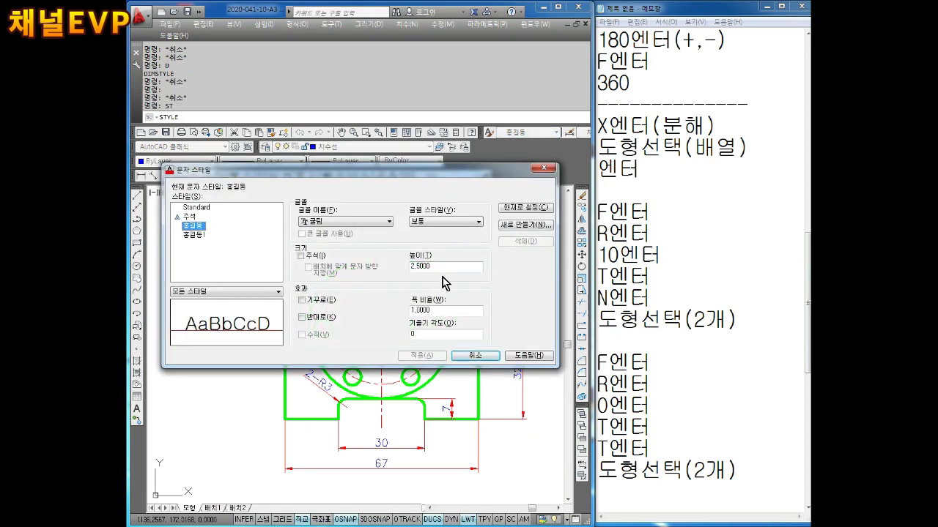
pyautogui.press('Escape')
pyautogui.press('Escape')
pyautogui.press('Escape')
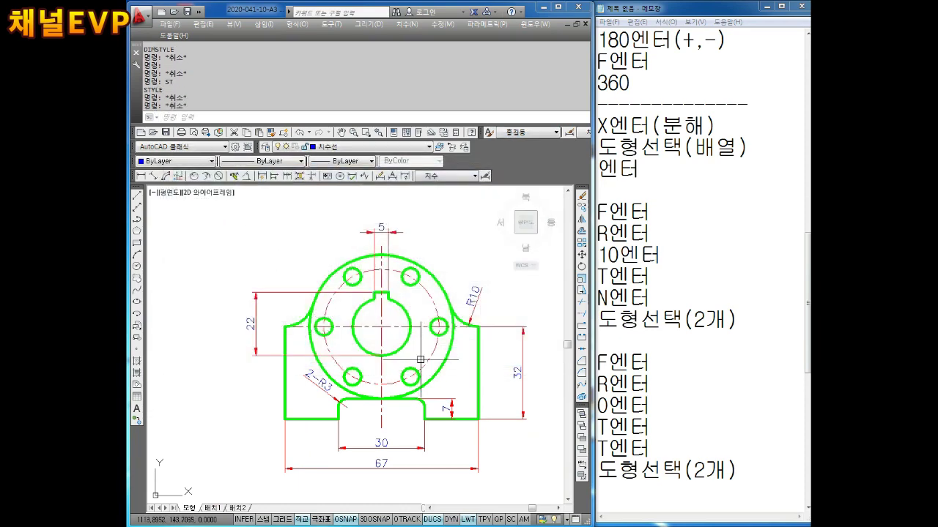
pyautogui.moveTo(410, 341); pyautogui.dragTo(416, 333, button='middle')
pyautogui.press('Escape')
pyautogui.press('Escape')
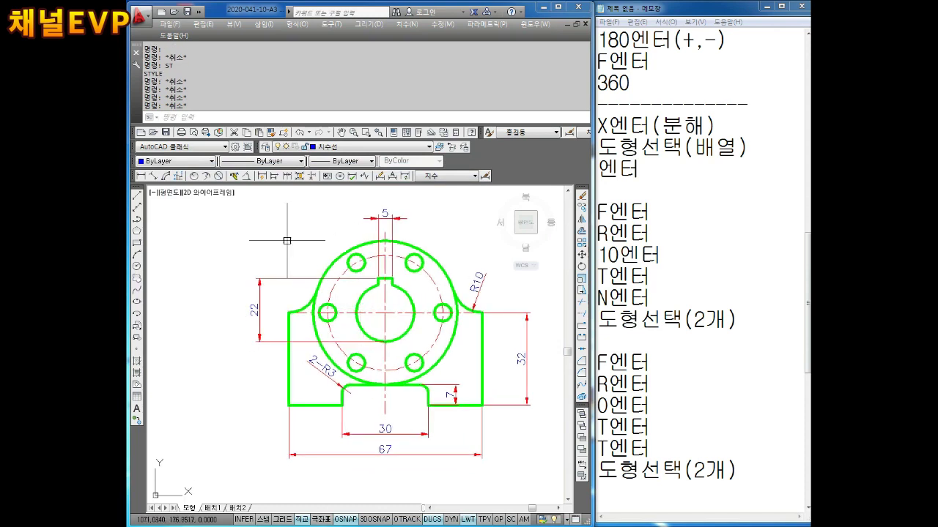
pyautogui.click(193, 176)
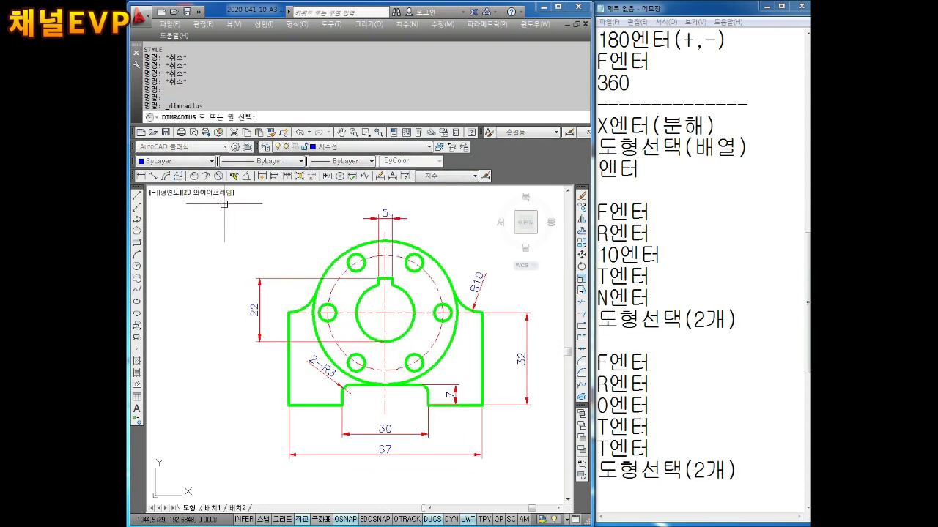
pyautogui.press('Escape')
pyautogui.press('Escape')
# Step: Dimension the outer flange circle as Ø50 and begin a diameter on the dashed circle
pyautogui.click(218, 176)
pyautogui.click(436, 261)
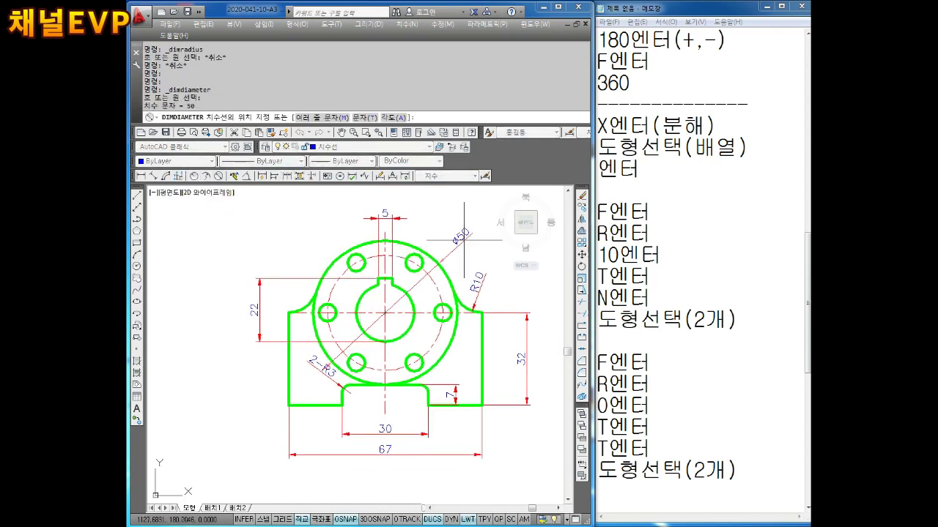
pyautogui.click(467, 231)
pyautogui.press('Return')
pyautogui.click(345, 273)
# Step: Place the Ø40 dimension on the dashed circle and a Ø6 dimension on a bolt hole
pyautogui.click(315, 247)
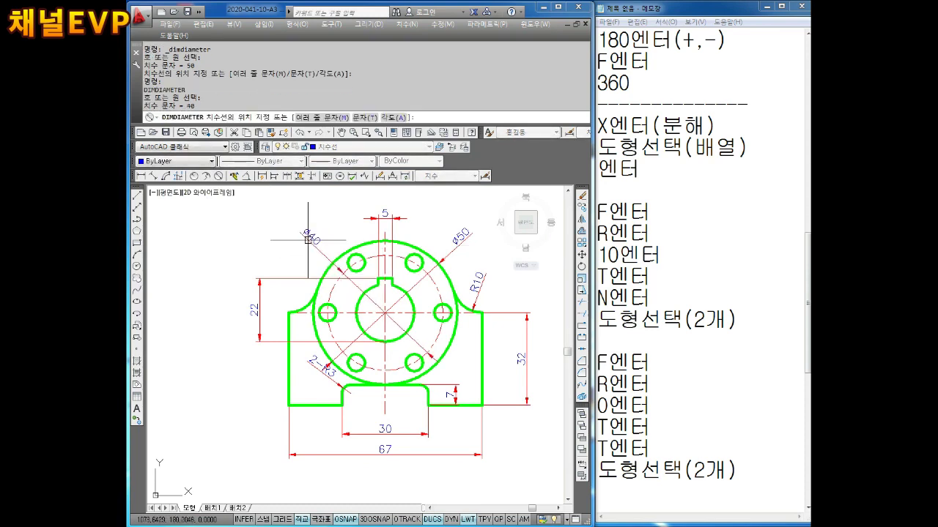
pyautogui.press('Return')
pyautogui.click(350, 256)
pyautogui.click(334, 227)
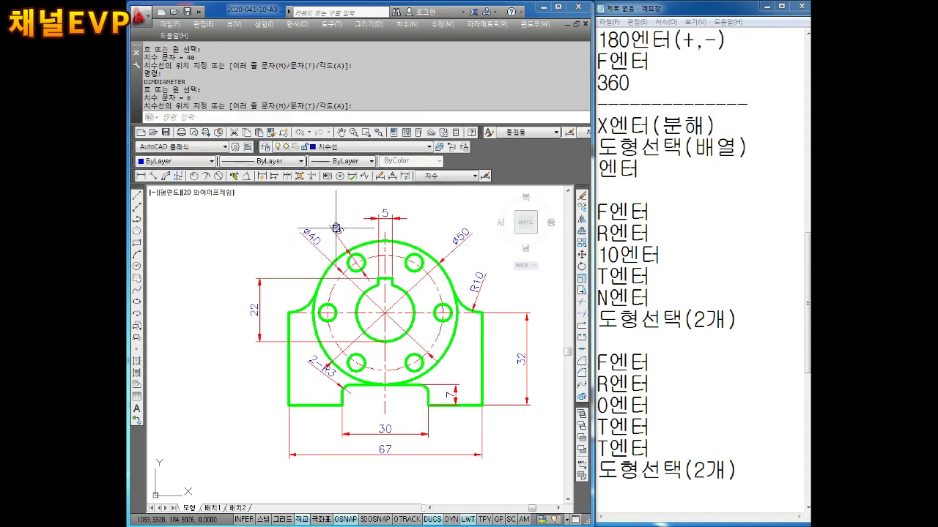
# Step: Relabel the bolt-hole dimension as 6-Ø6
pyautogui.doubleClick(337, 229)
pyautogui.write('6-')
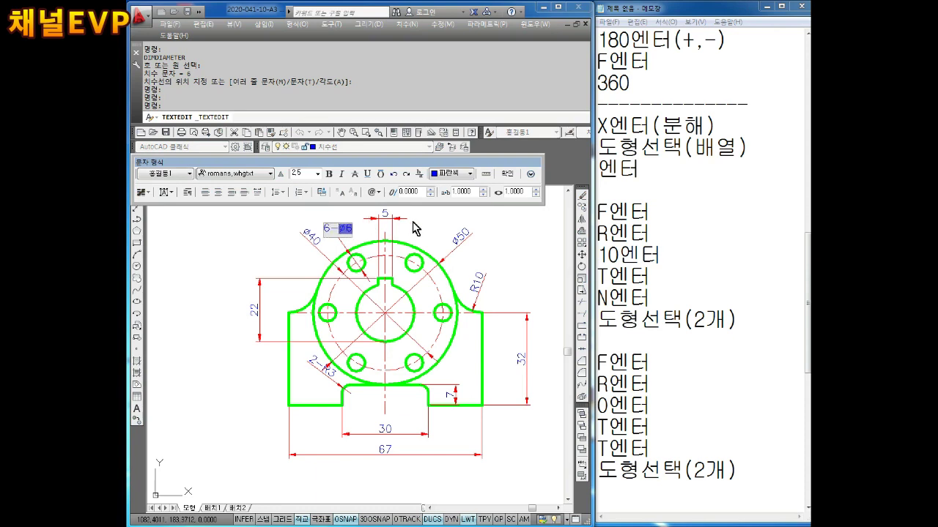
pyautogui.click(414, 227)
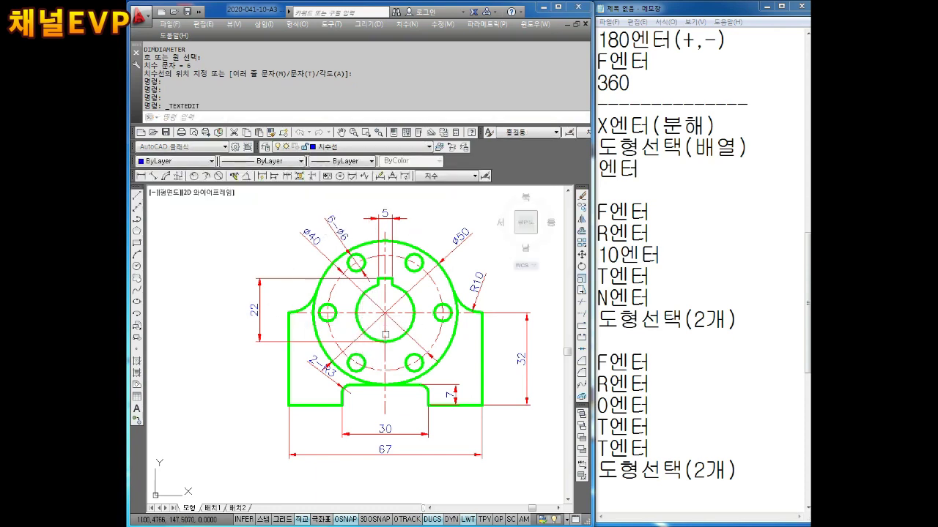
pyautogui.press('Return')
pyautogui.press('Escape')
pyautogui.press('Escape')
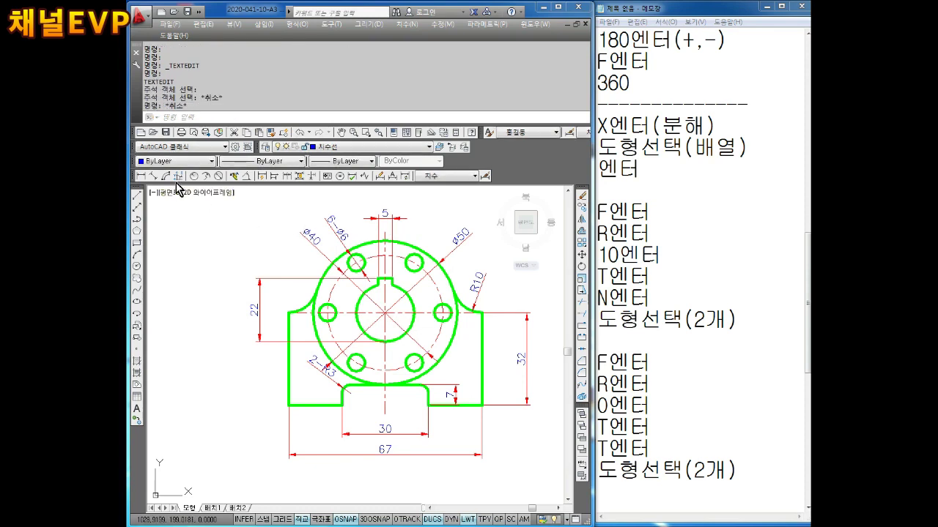
# Step: Place a Ø20 diameter dimension on the central bore circle and adjust the view
pyautogui.click(218, 176)
pyautogui.click(406, 334)
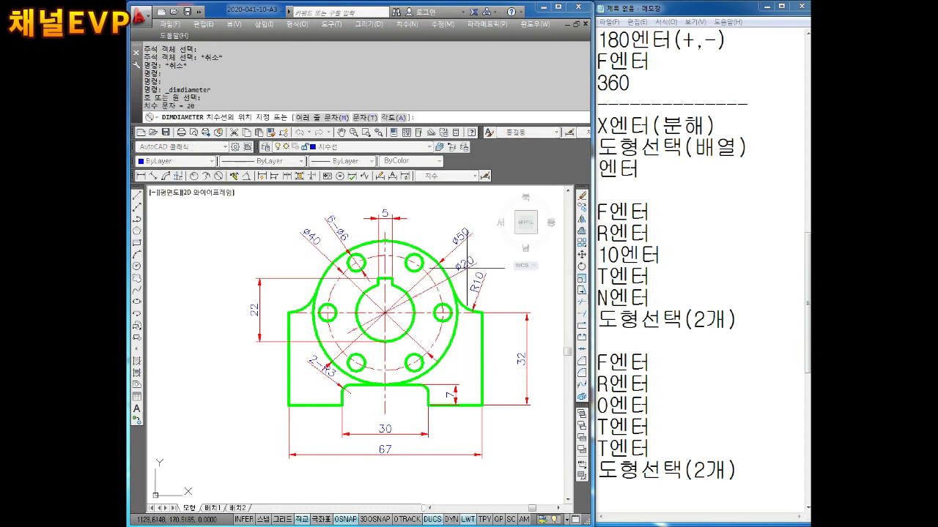
pyautogui.click(463, 258)
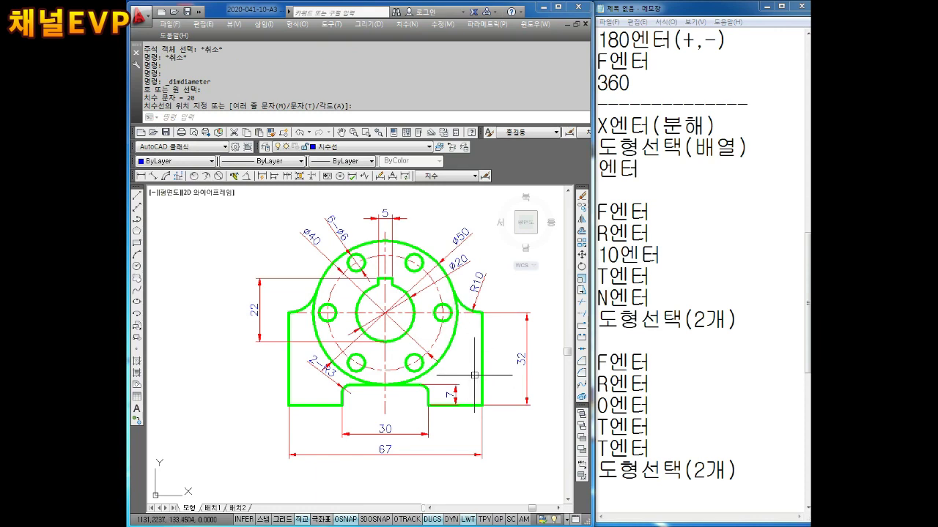
pyautogui.scroll(-1, 447, 352)
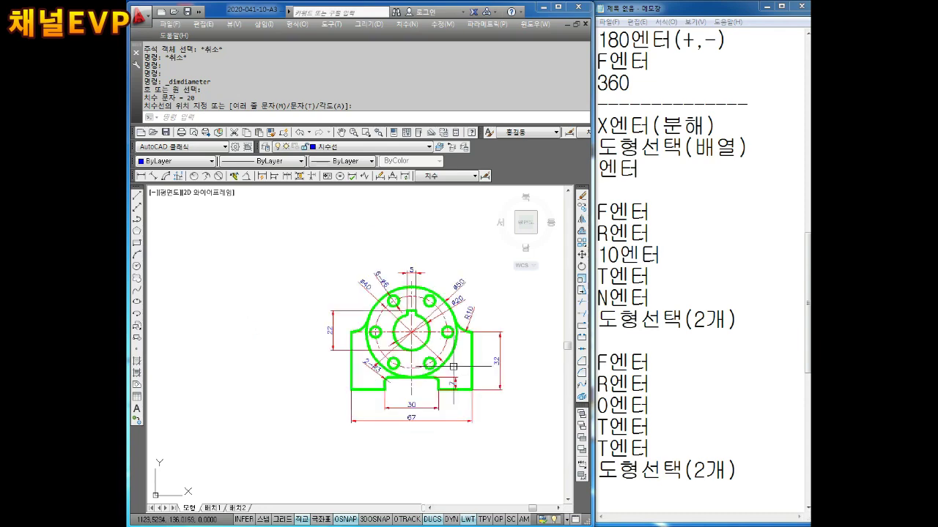
pyautogui.scroll(1, 416, 332)
pyautogui.moveTo(415, 332); pyautogui.dragTo(383, 325, button='middle')
pyautogui.scroll(-1, 383, 324)
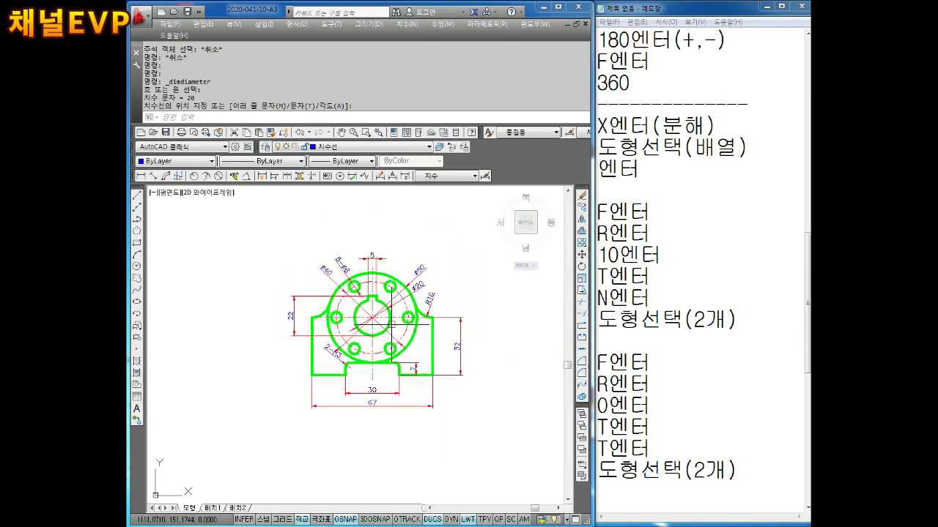
pyautogui.scroll(1, 395, 329)
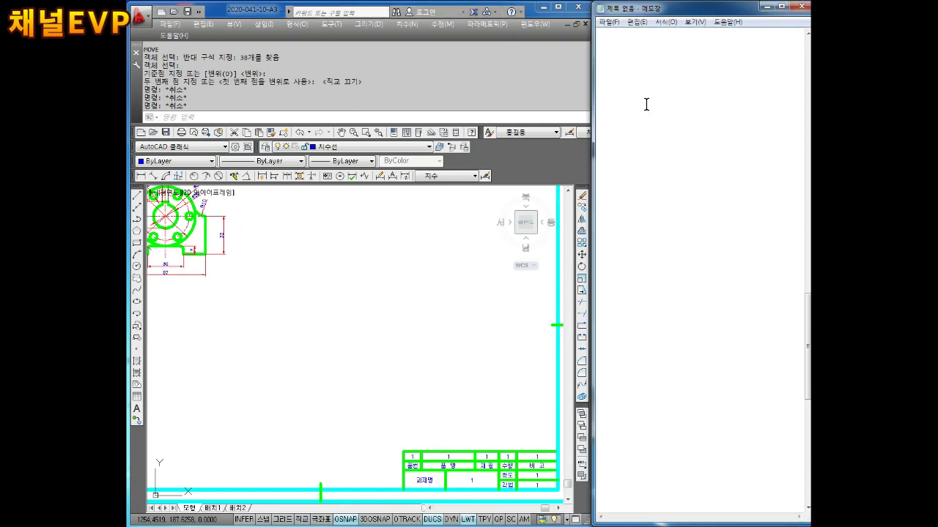
# Step: Finish the Notepad notes with the C엔터, 중심점 클릭 and 45엔터 lines
pyautogui.write('C엔터')
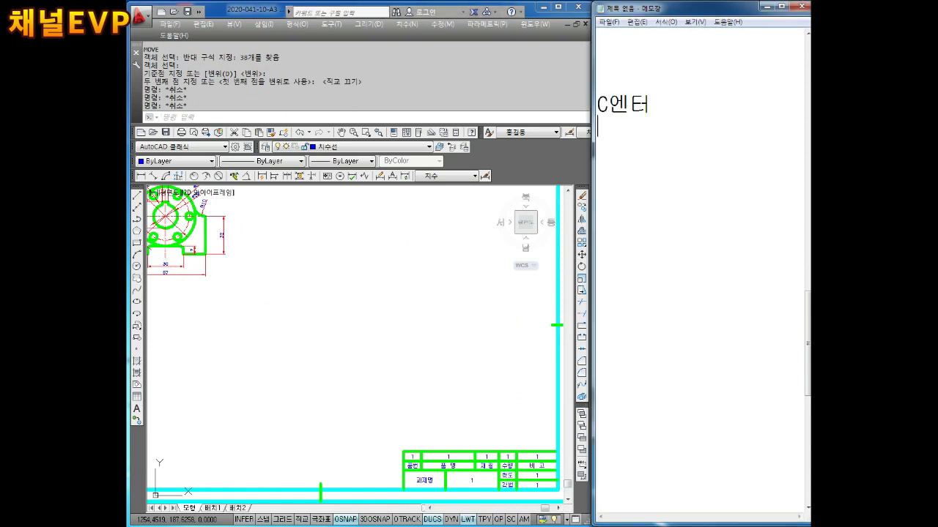
pyautogui.press('Return')
pyautogui.write('중시점')
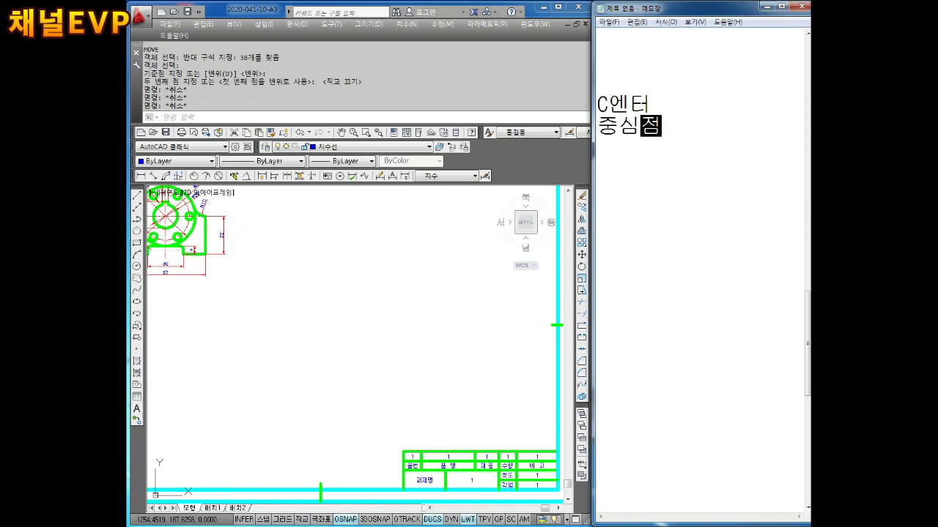
pyautogui.write(' 클릭')
pyautogui.press('Return')
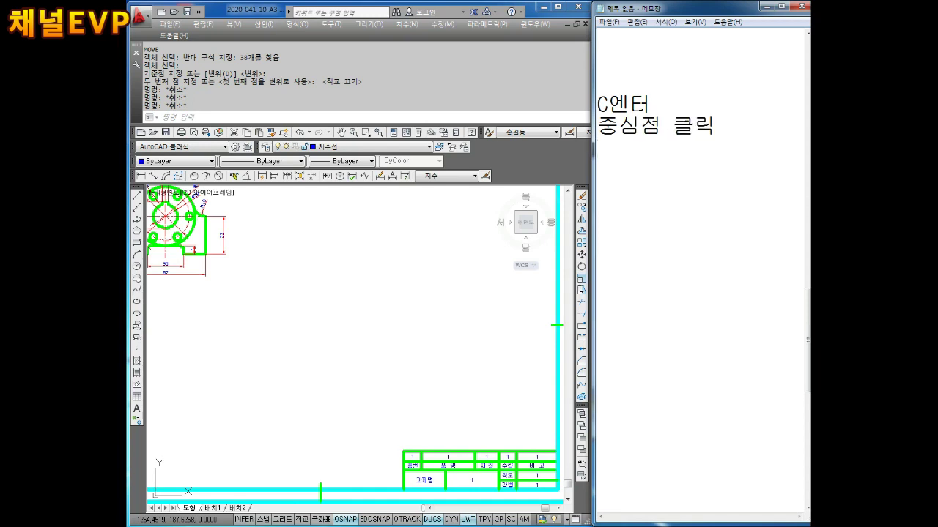
pyautogui.write('45ㅇ엔터')
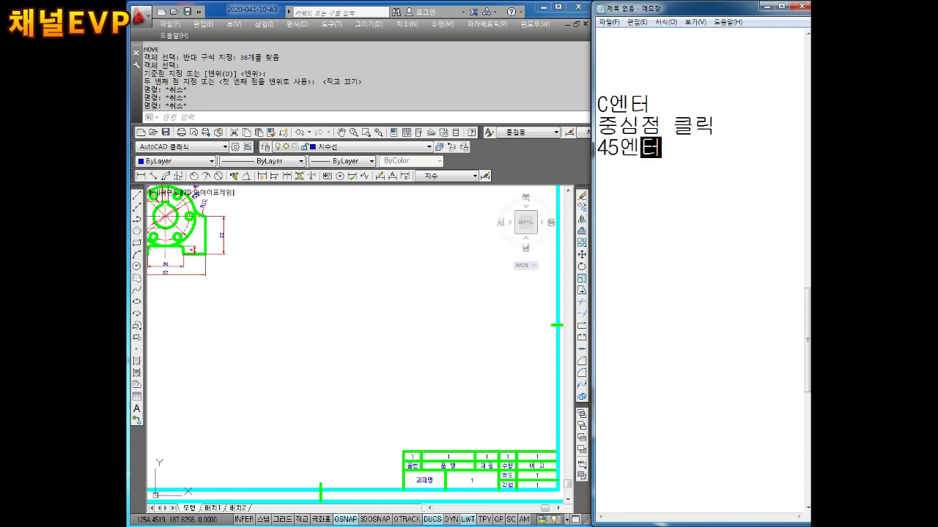
pyautogui.press('Return')
# Step: Draw a radius-90 circle centred in the empty sheet area right of the hub
pyautogui.click(341, 320)
pyautogui.press('Escape')
pyautogui.press('Escape')
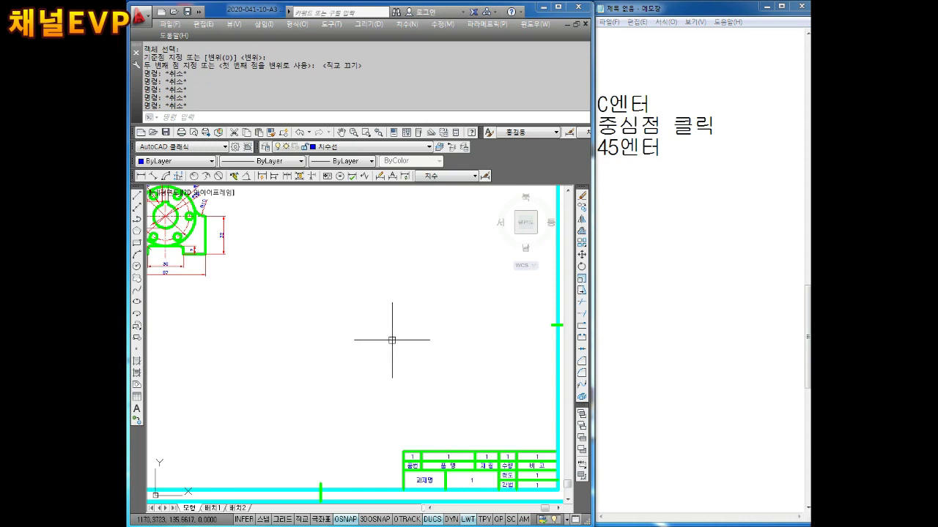
pyautogui.write('c')
pyautogui.press('Return')
pyautogui.click(342, 321)
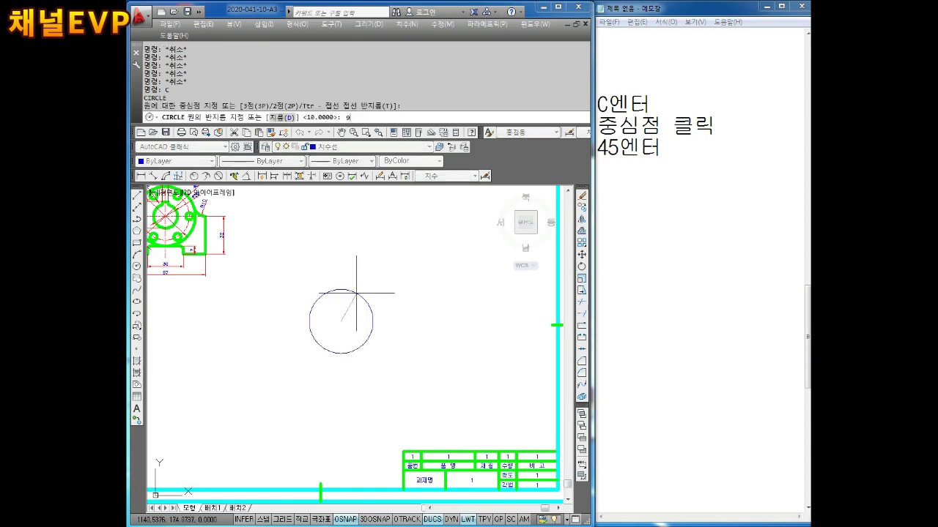
pyautogui.write('0')
pyautogui.press('Return')
pyautogui.press('Escape')
pyautogui.press('Escape')
# Step: Start moving the radius-90 circle to a new position, then cancel the move
pyautogui.scroll(-2, 379, 284)
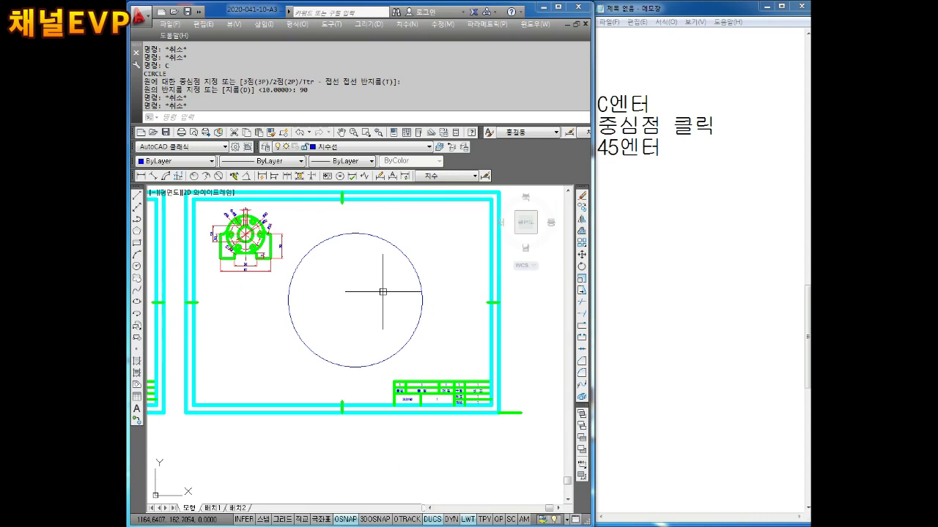
pyautogui.moveTo(376, 283); pyautogui.dragTo(355, 285, button='middle')
pyautogui.press('Escape')
pyautogui.press('Escape')
pyautogui.press('Escape')
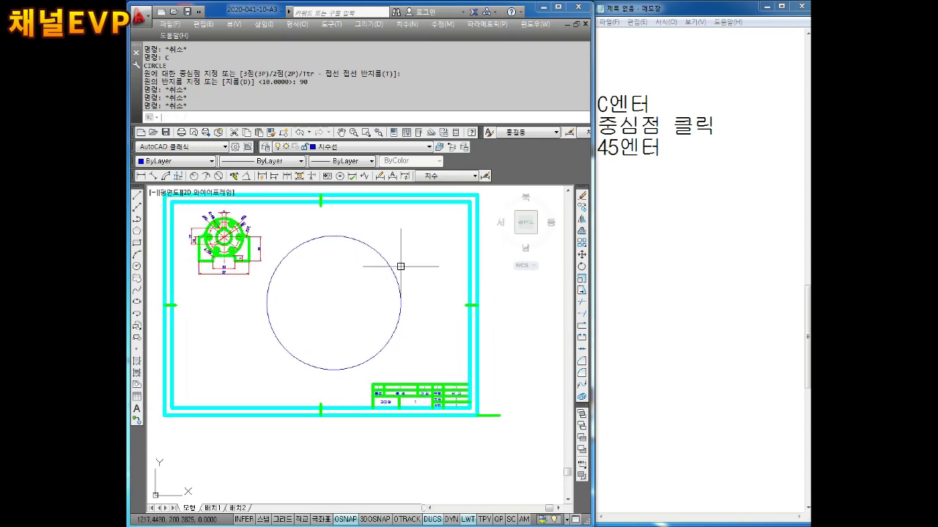
pyautogui.write('M')
pyautogui.press('Return')
pyautogui.click(399, 274)
pyautogui.click(377, 246)
pyautogui.press('Return')
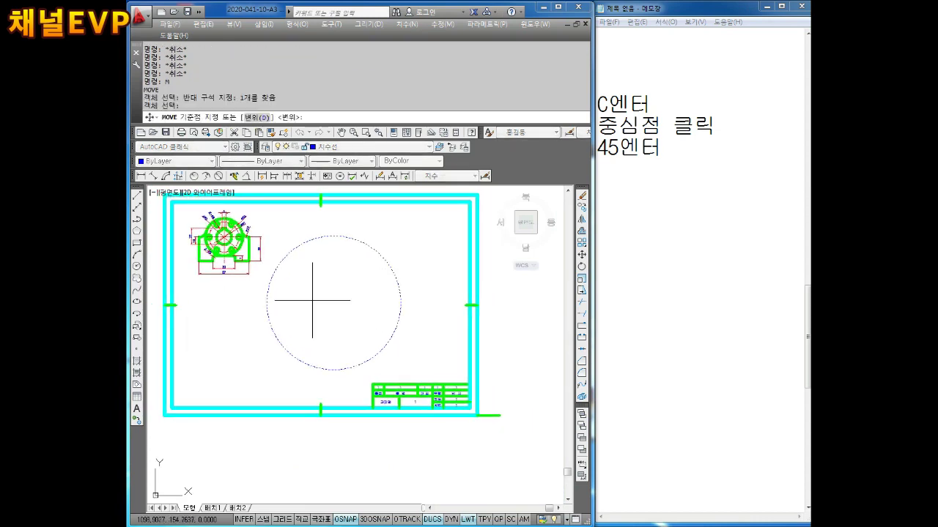
pyautogui.click(334, 303)
pyautogui.moveTo(334, 302); pyautogui.dragTo(162, 299, button='middle')
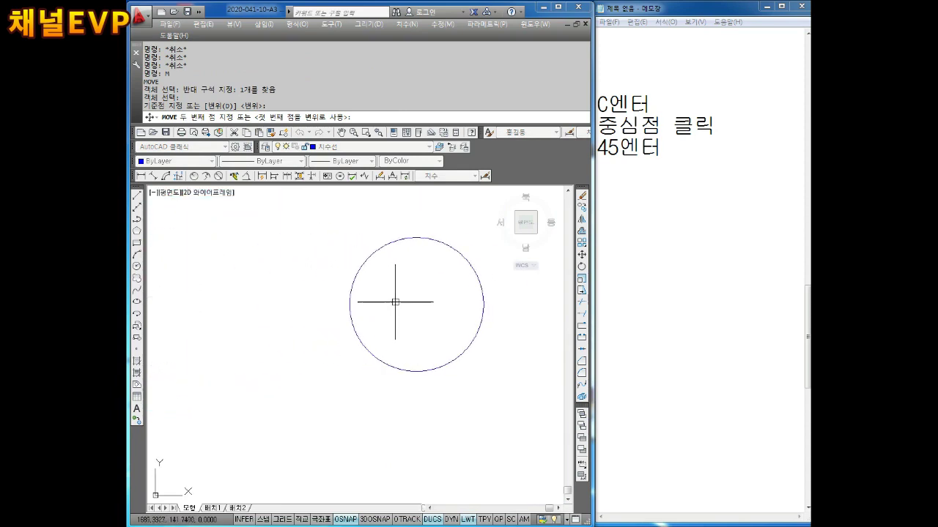
pyautogui.press('Escape')
# Step: Assign the radius-90 circle to the 중심선 layer, making it red dash-dot
pyautogui.click(371, 230)
pyautogui.click(350, 258)
pyautogui.click(359, 147)
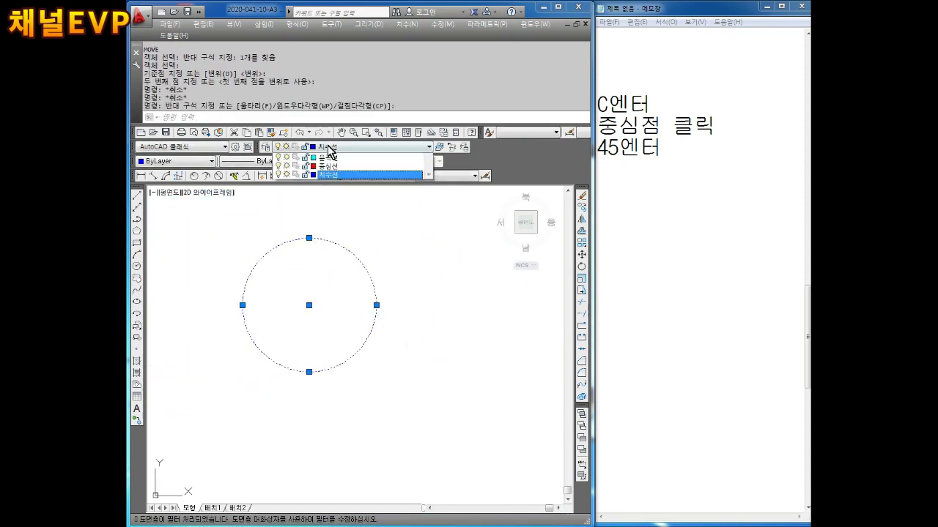
pyautogui.click(336, 214)
pyautogui.press('Escape')
pyautogui.press('Escape')
pyautogui.moveTo(293, 305); pyautogui.dragTo(316, 305, button='middle')
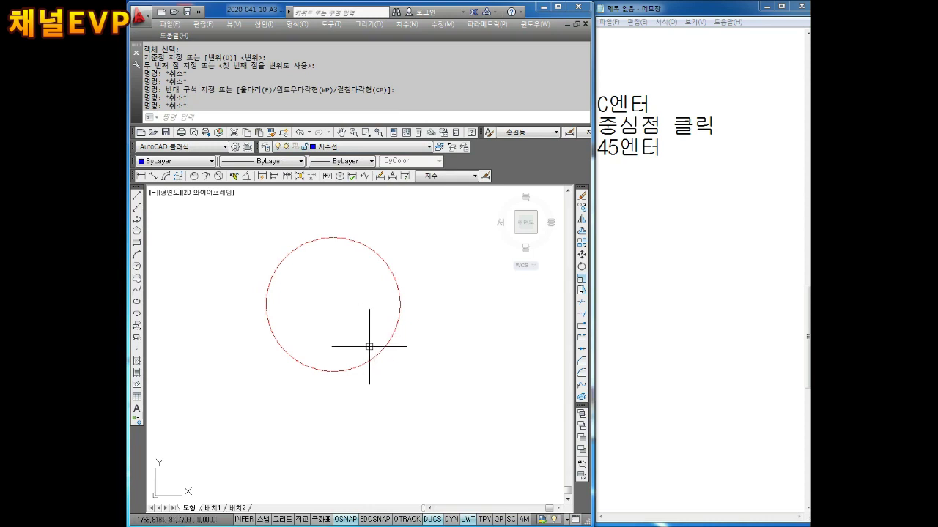
# Step: Zoom in on the circle, then note 파이90 사분점 and 180도 위치 클릭 in Notepad
pyautogui.moveTo(281, 306); pyautogui.dragTo(336, 340, button='middle')
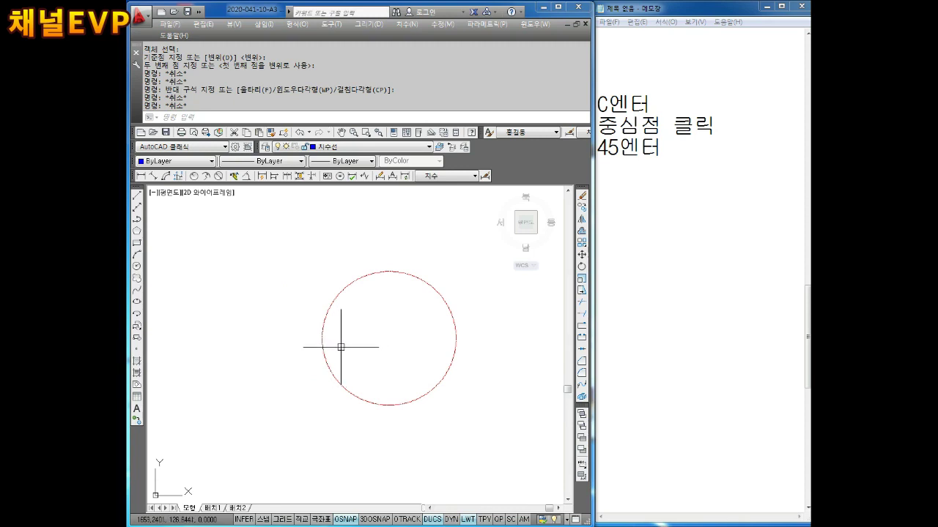
pyautogui.scroll(3, 315, 337)
pyautogui.scroll(1, 445, 358)
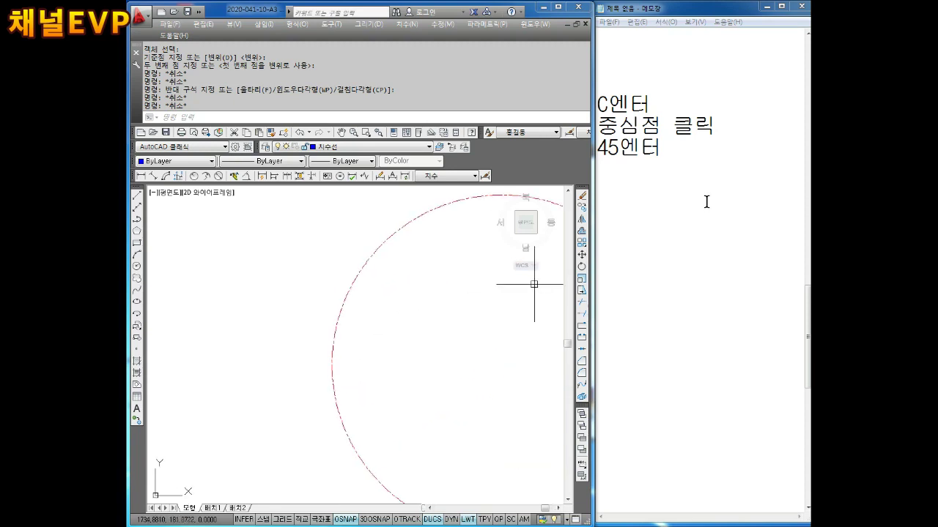
pyautogui.click(643, 188)
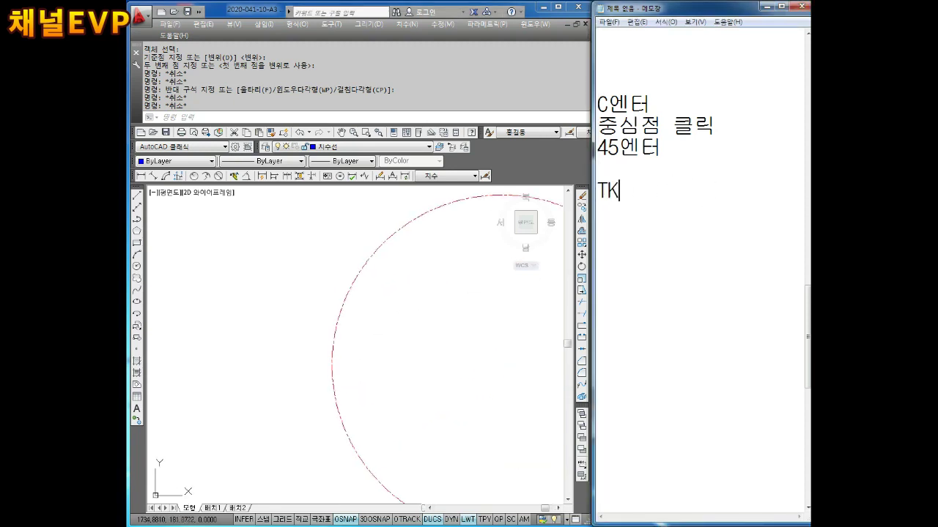
pyautogui.write('파이')
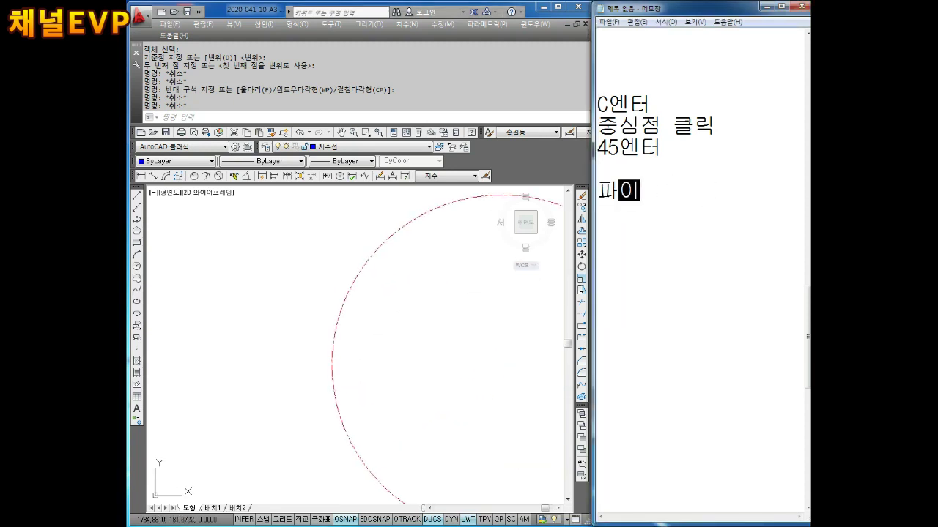
pyautogui.write('90사ㅣ부')
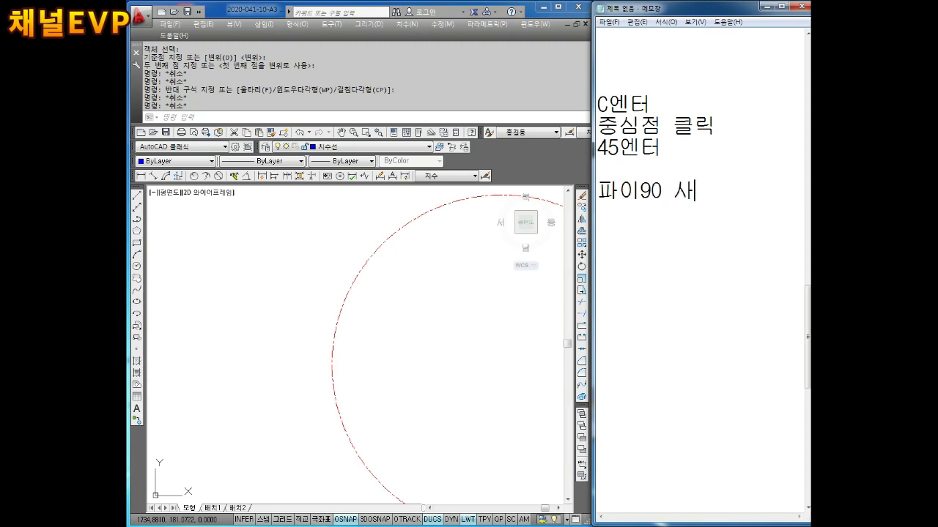
pyautogui.write('점')
pyautogui.press('Return')
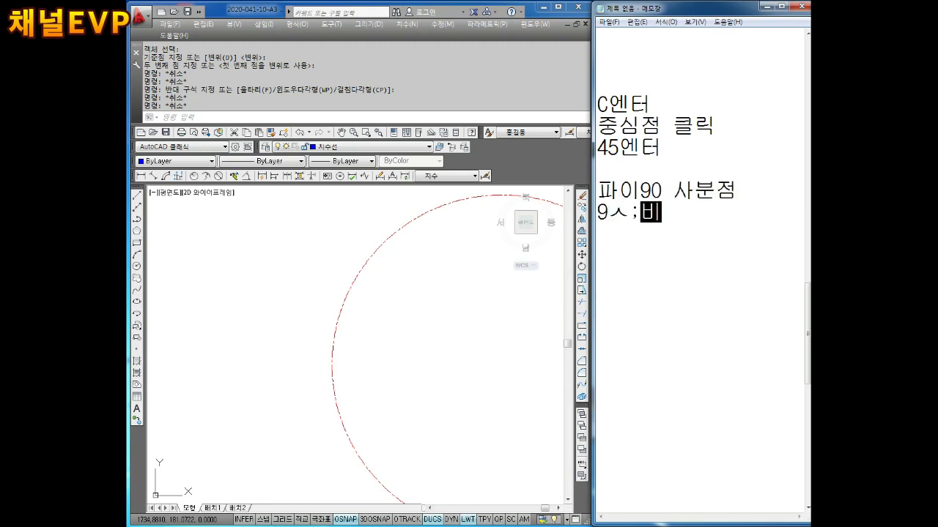
pyautogui.write('방')
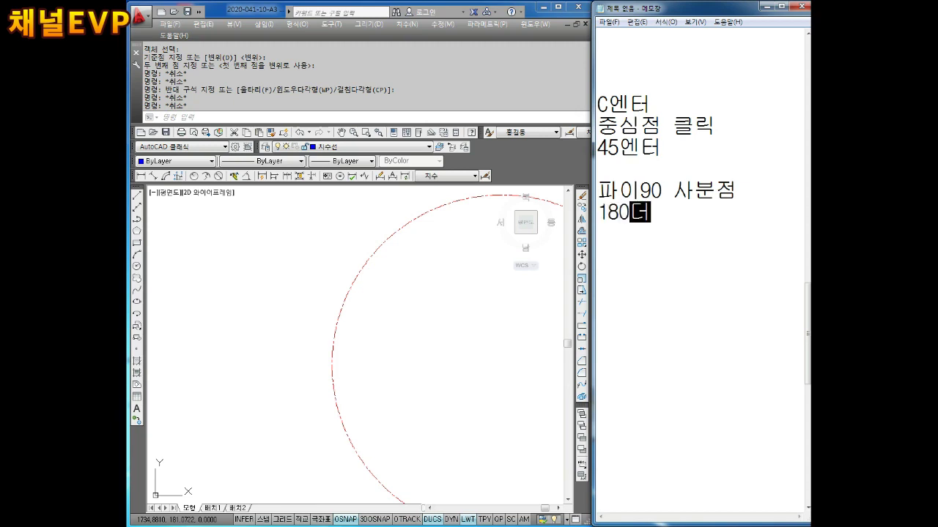
pyautogui.write('ㅓ ')
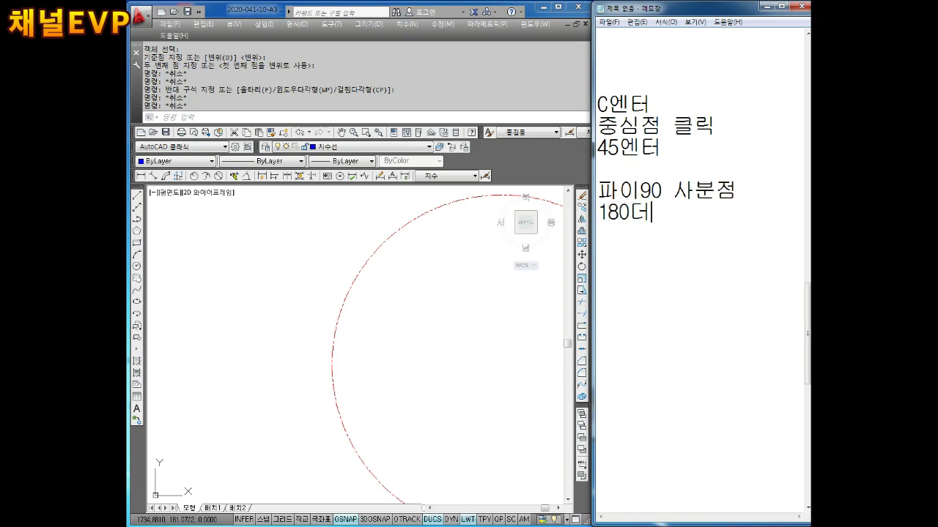
pyautogui.write('ㅗ 바향 ㅋ')
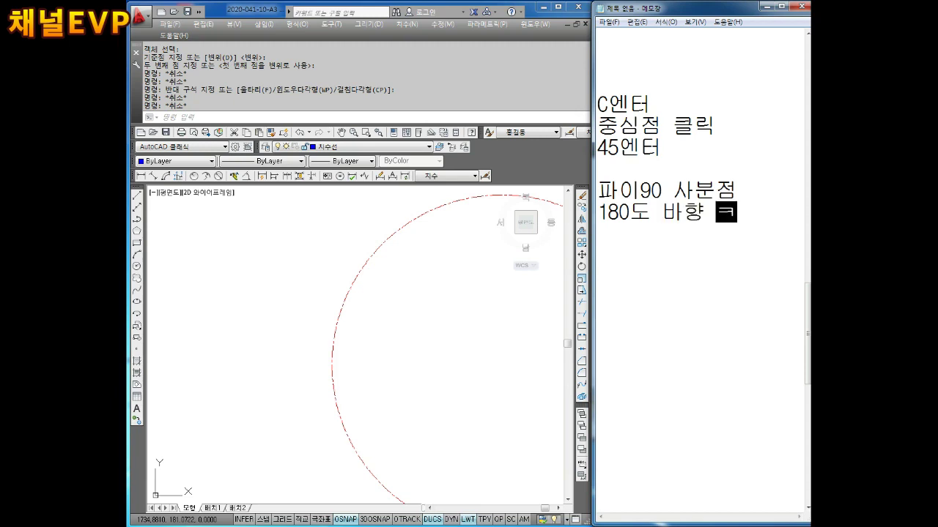
pyautogui.write('위치 클릭')
pyautogui.press('Return')
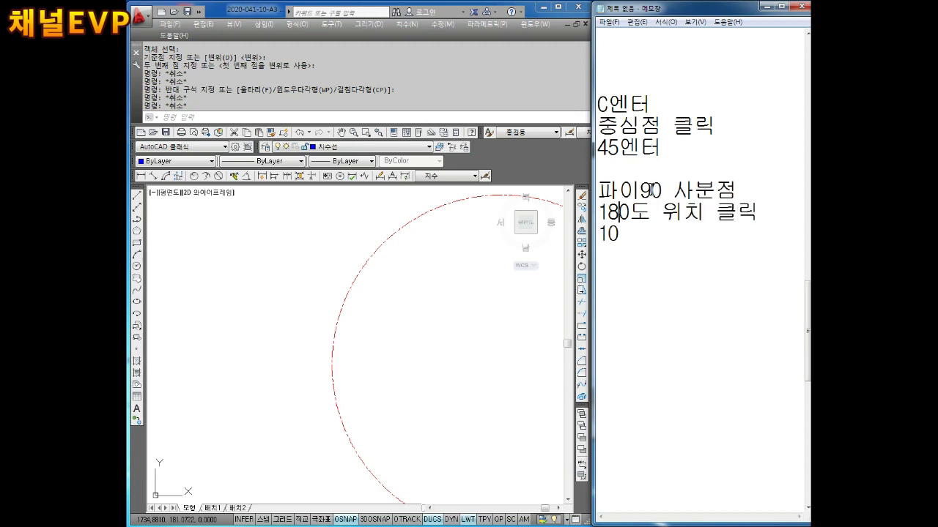
# Step: Add the C엔터 and 10엔터 lines around the new Notepad notes
pyautogui.press('Return')
pyautogui.press('BackSpace')
pyautogui.press('Home')
pyautogui.press('Return')
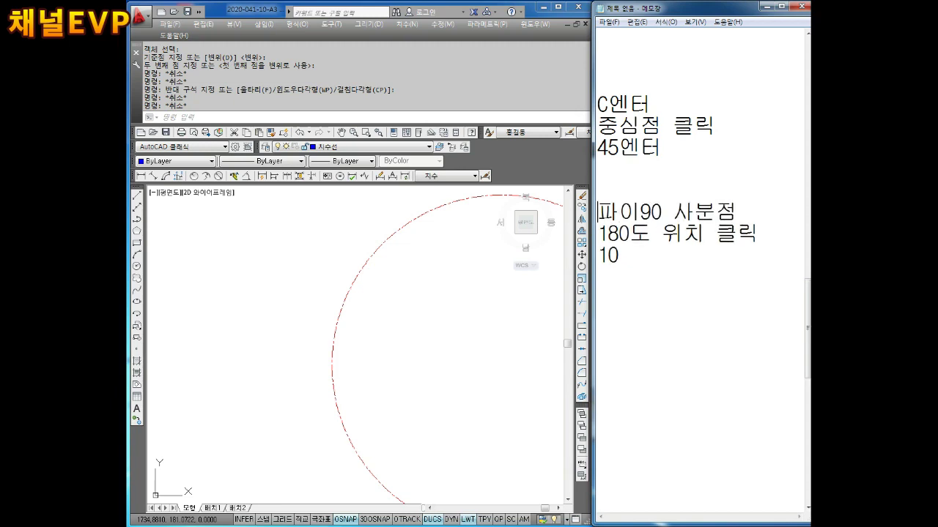
pyautogui.write('C엔터')
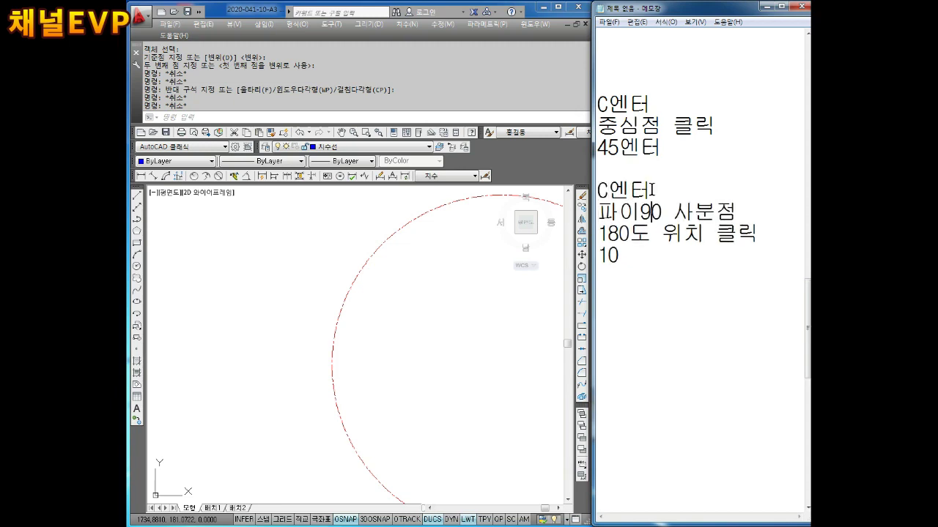
pyautogui.write('  C엔터')
pyautogui.press('Return')
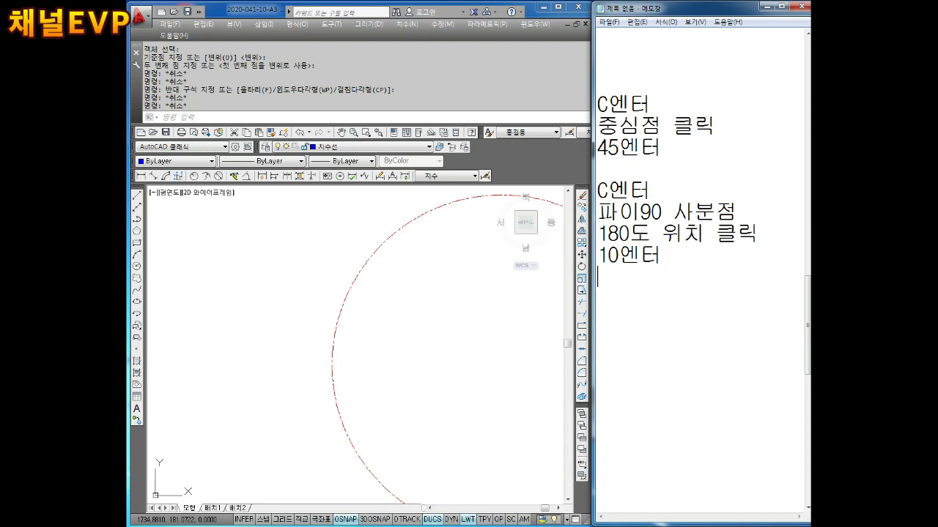
# Step: Draw a radius-10 circle centred on the large circle's 180° quadrant point
pyautogui.click(395, 422)
pyautogui.press('Escape')
pyautogui.press('Escape')
pyautogui.write('c')
pyautogui.press('Return')
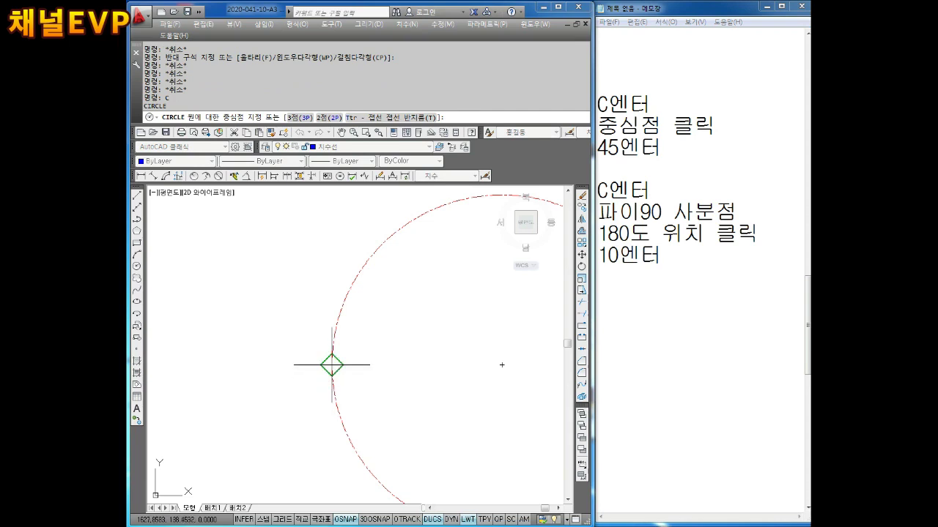
pyautogui.click(332, 364)
pyautogui.write('1')
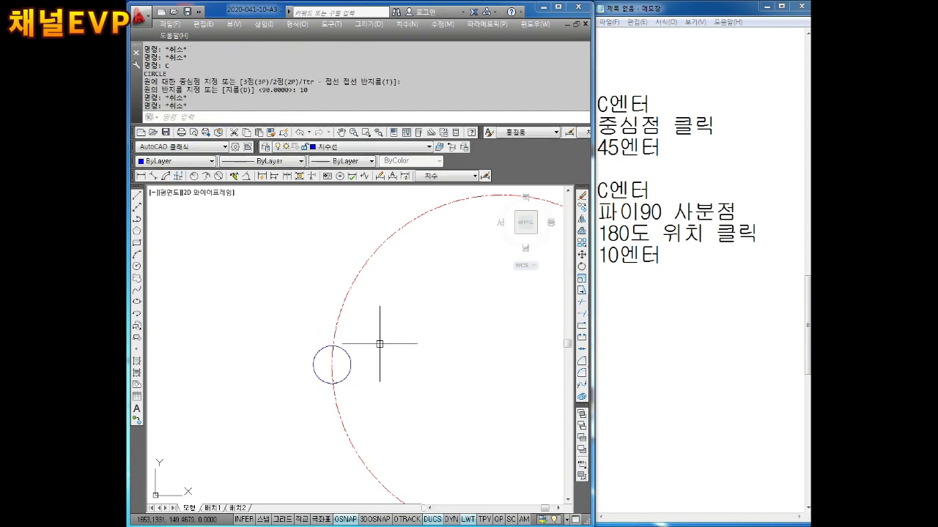
# Step: Select only the small circle to change its layer
pyautogui.click(371, 342)
pyautogui.click(266, 394)
pyautogui.press('Escape')
pyautogui.press('Escape')
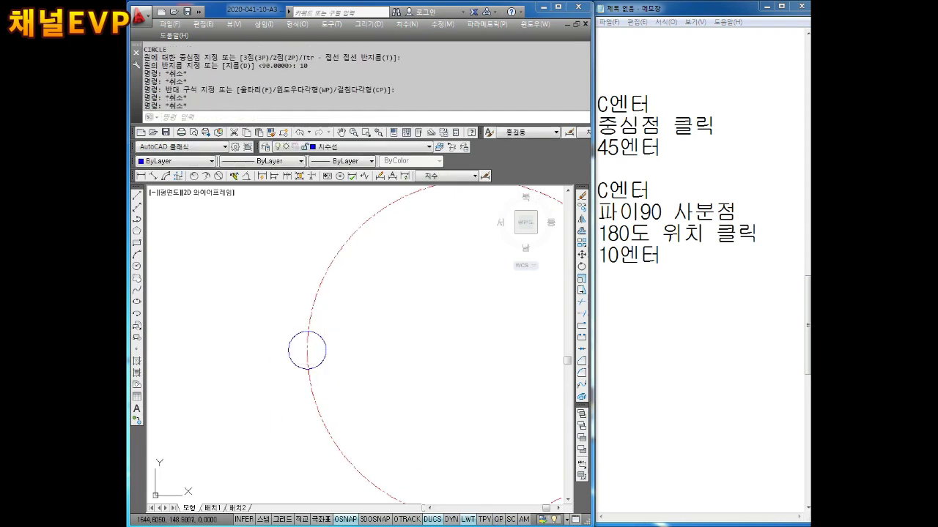
pyautogui.click(348, 337)
pyautogui.click(323, 360)
pyautogui.click(335, 148)
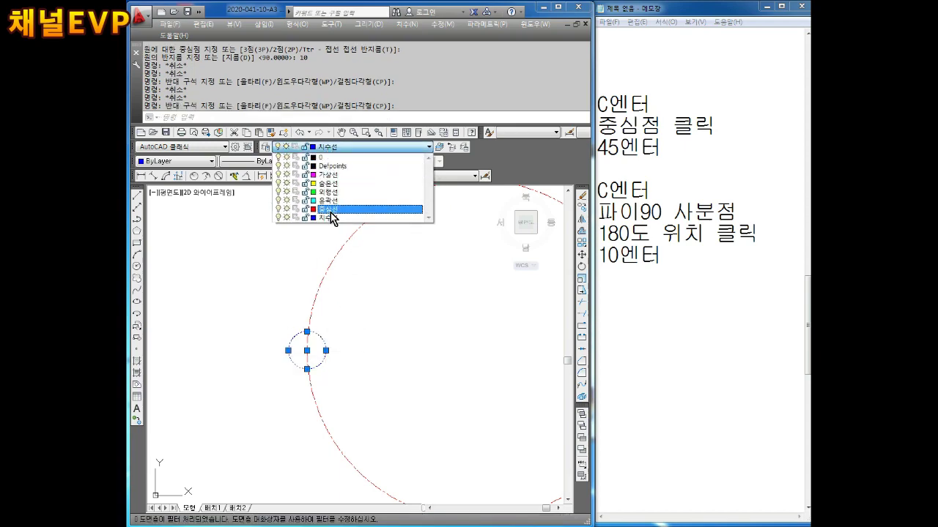